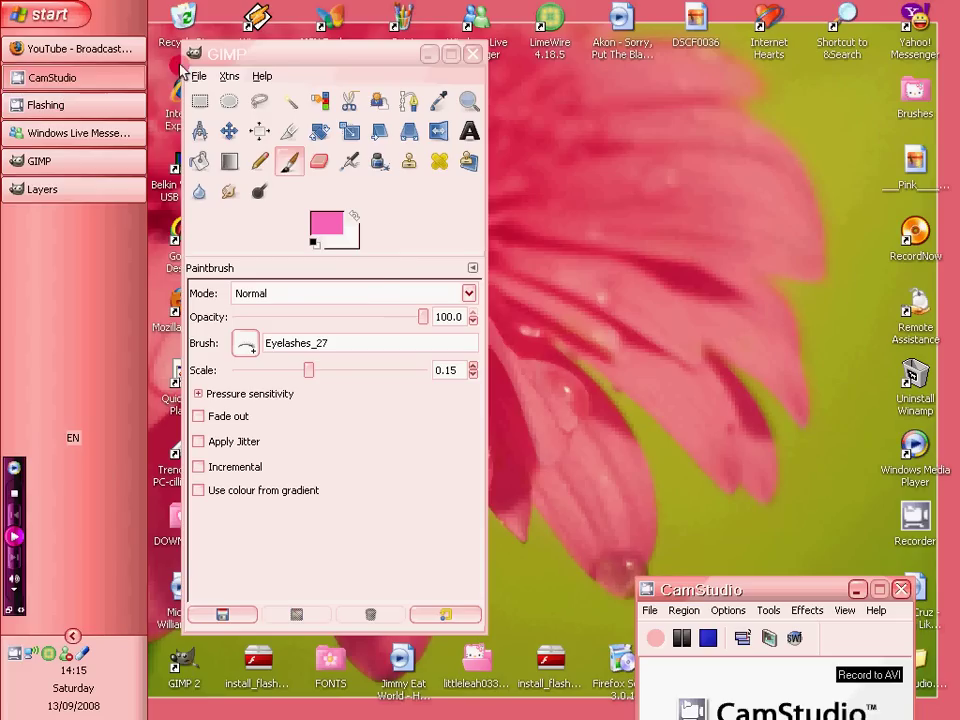
- Open roxy and ronnie.jpg and place its image window to the right of the toolbox
{"action": "left_click", "coordinate": [199, 76]}
{"action": "left_click", "coordinate": [222, 128]}
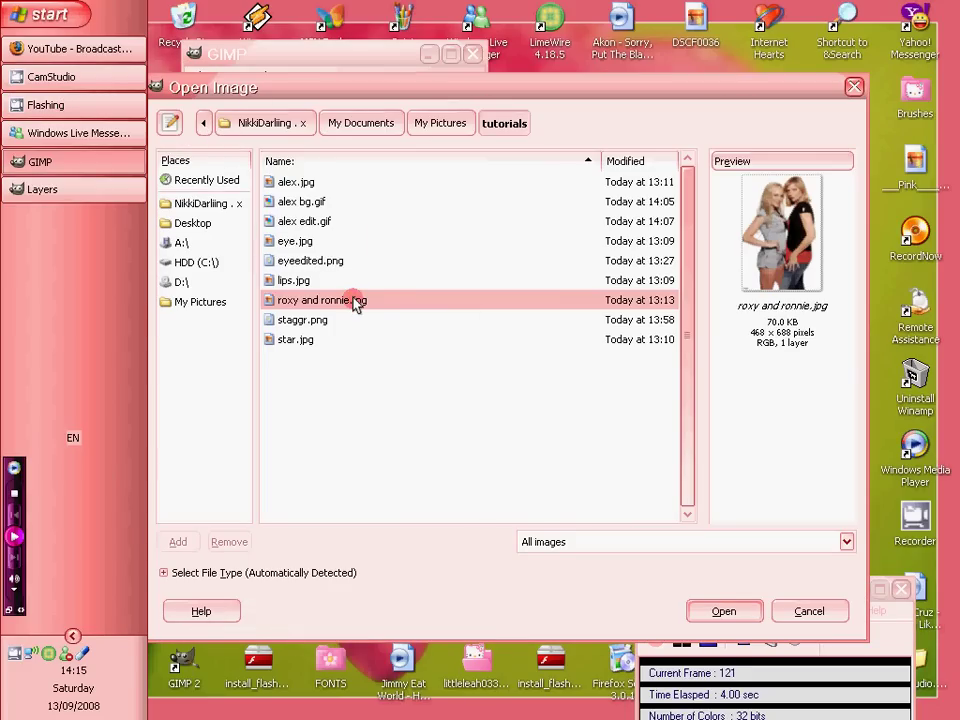
{"action": "left_click", "coordinate": [696, 612]}
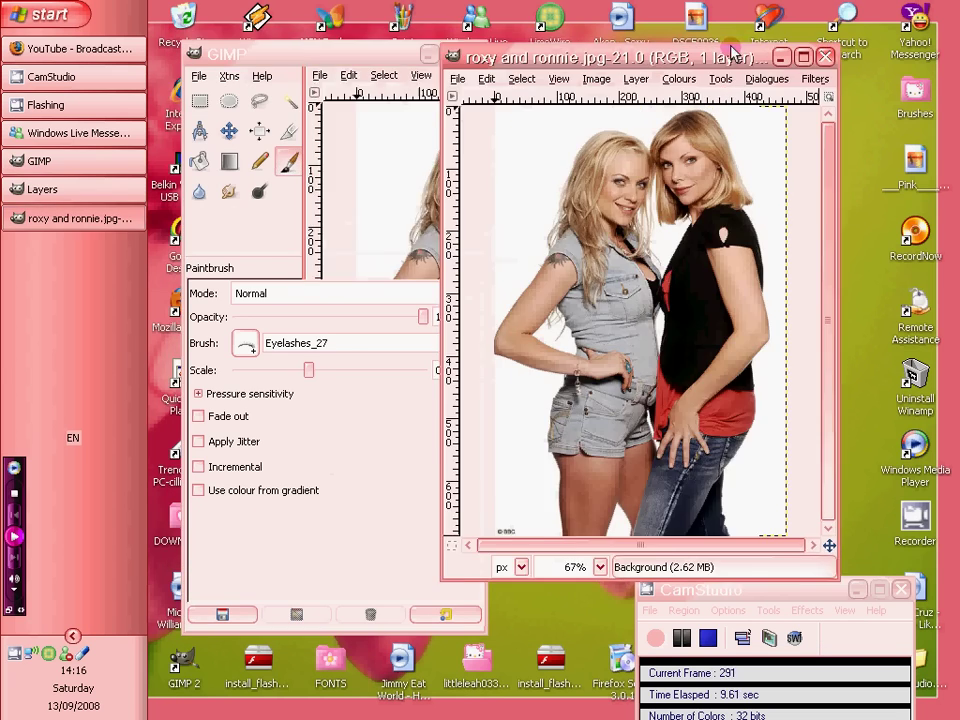
{"action": "left_click_drag", "start_coordinate": [735, 52], "coordinate": [773, 24]}
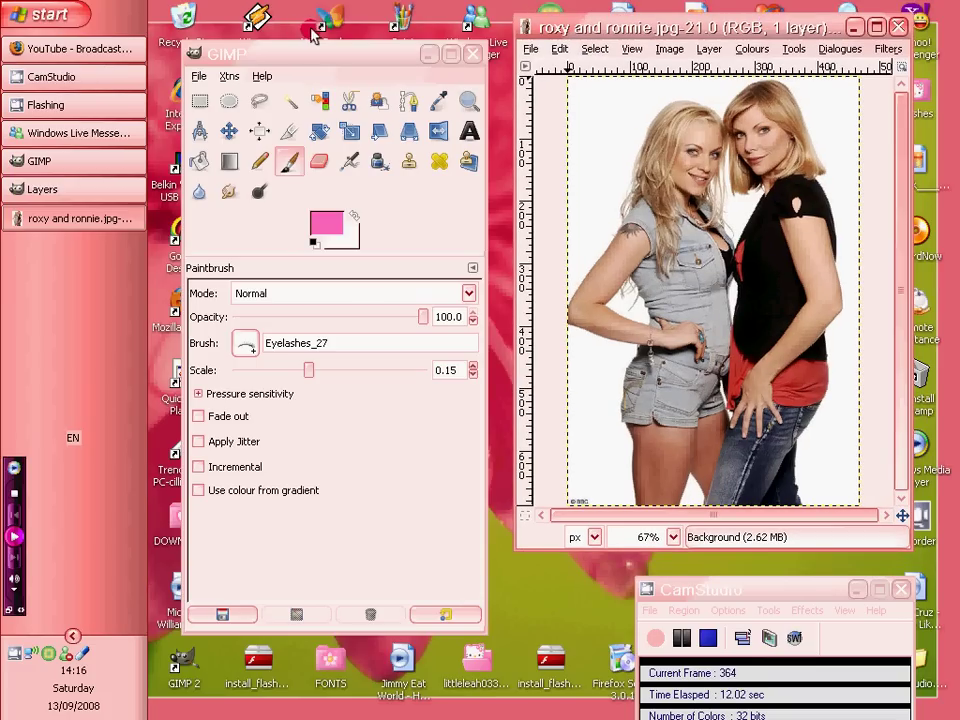
- Select the Paths tool and zoom the photo to 200% on the jeans
{"action": "left_click", "coordinate": [600, 49]}
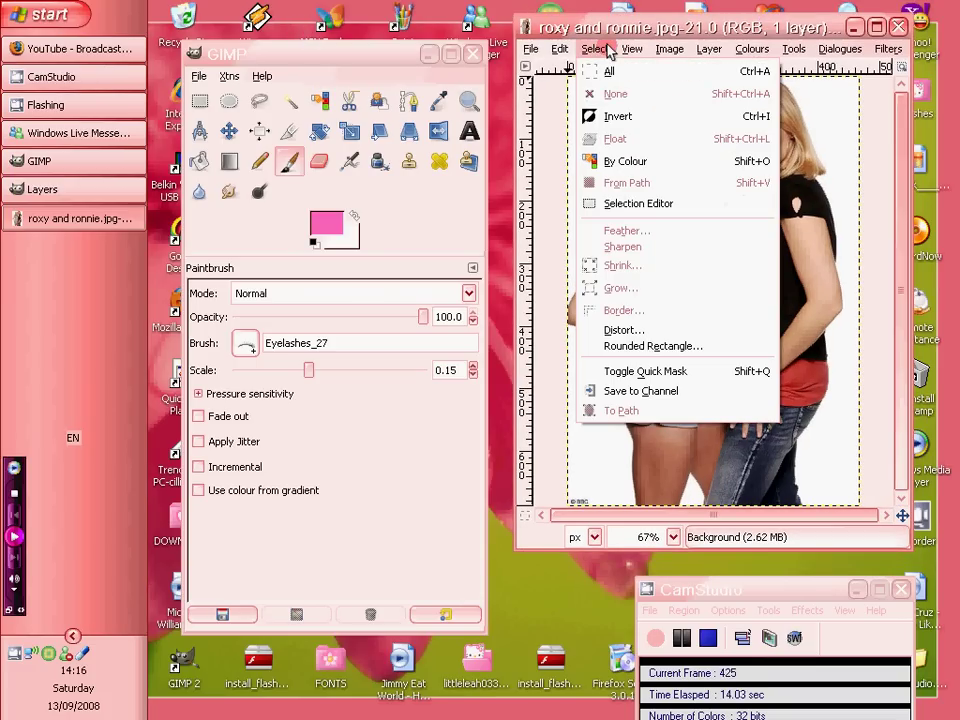
{"action": "left_click", "coordinate": [614, 30]}
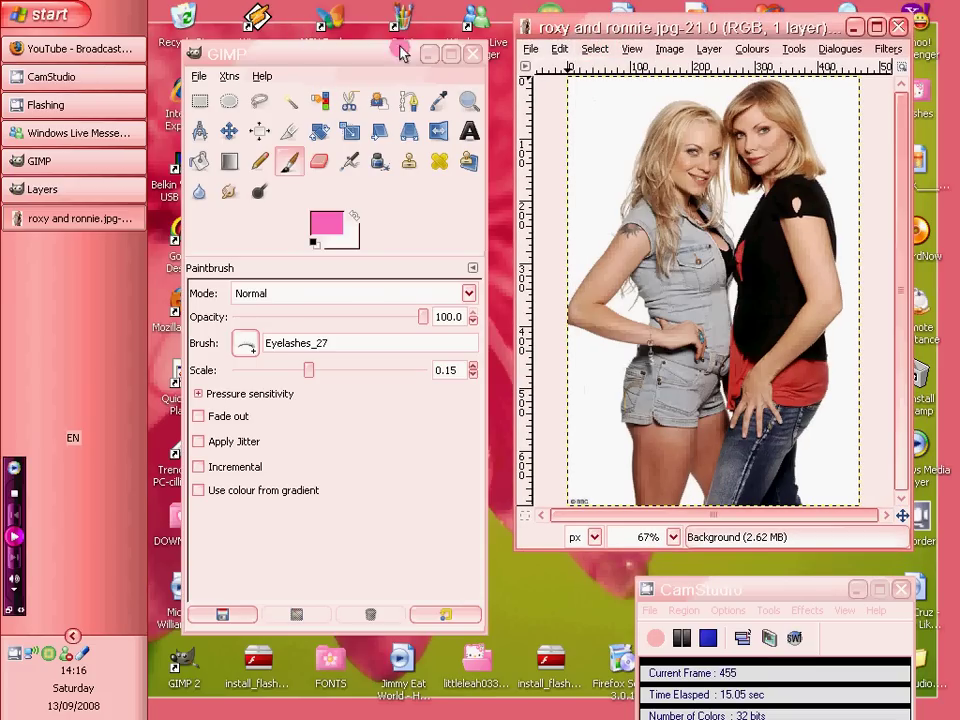
{"action": "left_click", "coordinate": [408, 101]}
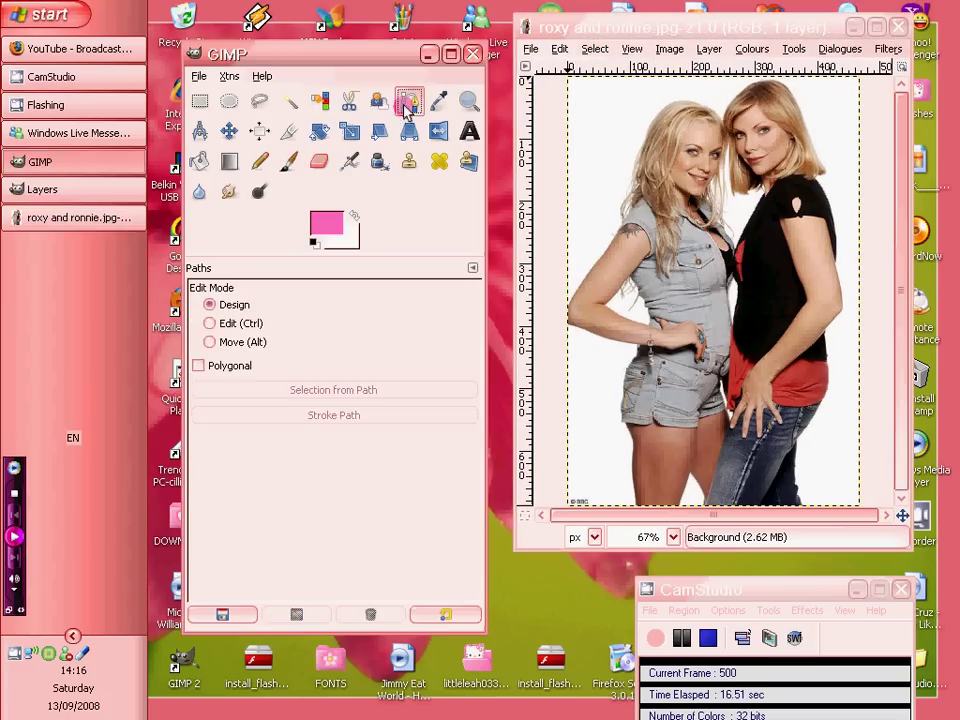
{"action": "left_click", "coordinate": [620, 536]}
{"action": "left_click", "coordinate": [640, 392]}
{"action": "scroll", "coordinate": [720, 500], "scroll_direction": "down", "scroll_amount": 5}
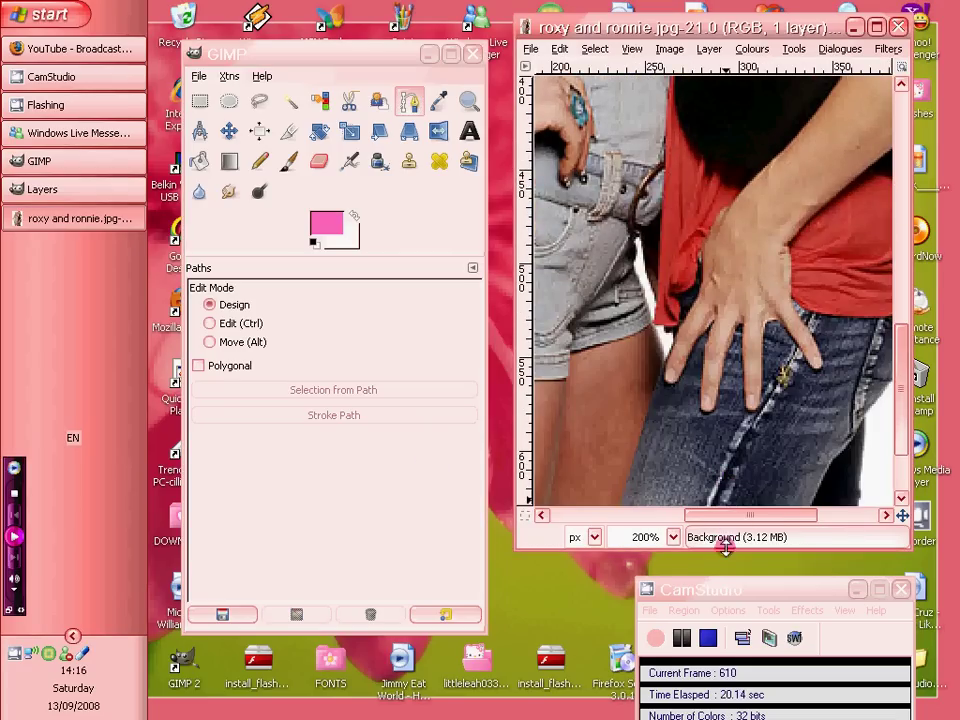
{"action": "scroll", "coordinate": [735, 516], "scroll_direction": "right", "scroll_amount": 4}
- Place path anchors from the bottom of the jeans up the hip to the black top
{"action": "left_click", "coordinate": [699, 470]}
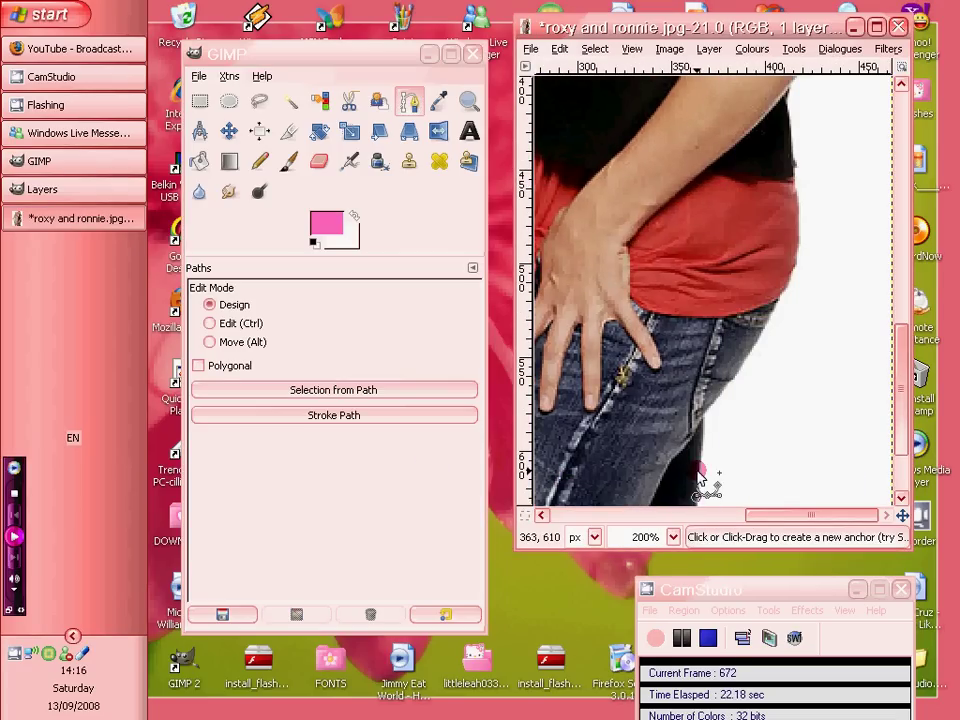
{"action": "left_click", "coordinate": [705, 423]}
{"action": "left_click_drag", "start_coordinate": [712, 386], "coordinate": [746, 371]}
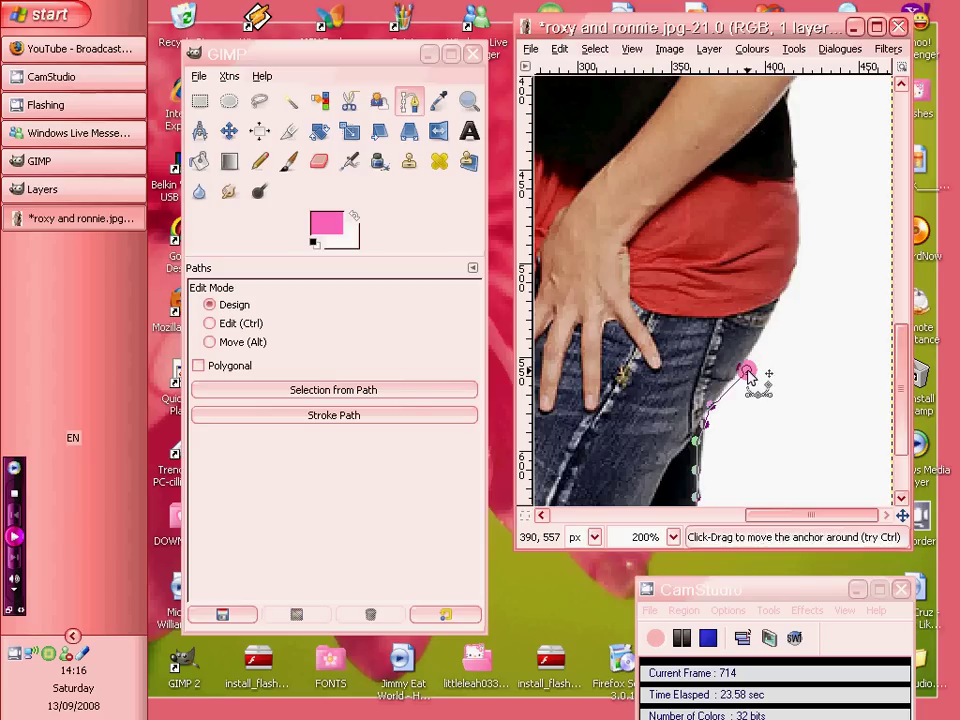
{"action": "key", "text": "ctrl+z"}
{"action": "left_click", "coordinate": [736, 352]}
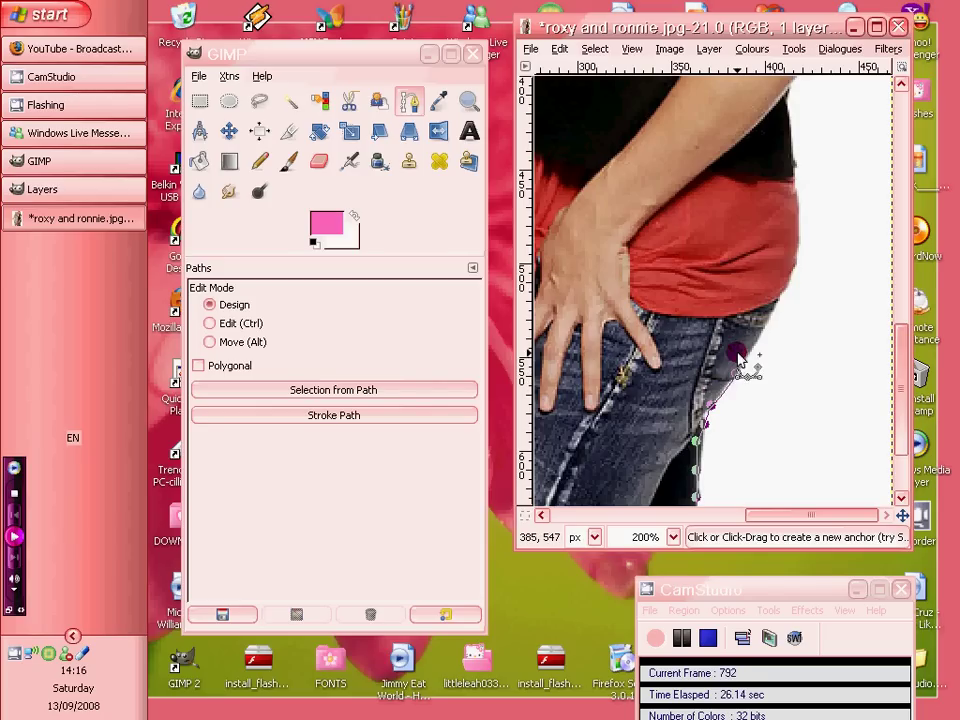
{"action": "left_click", "coordinate": [775, 300]}
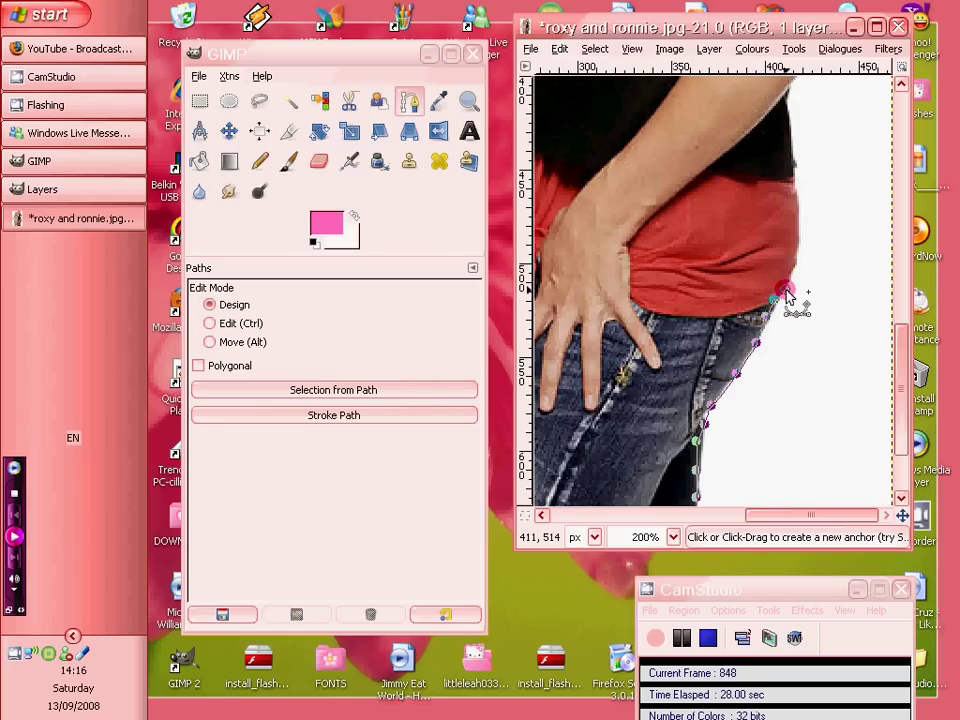
{"action": "left_click", "coordinate": [796, 244]}
{"action": "left_click", "coordinate": [797, 178]}
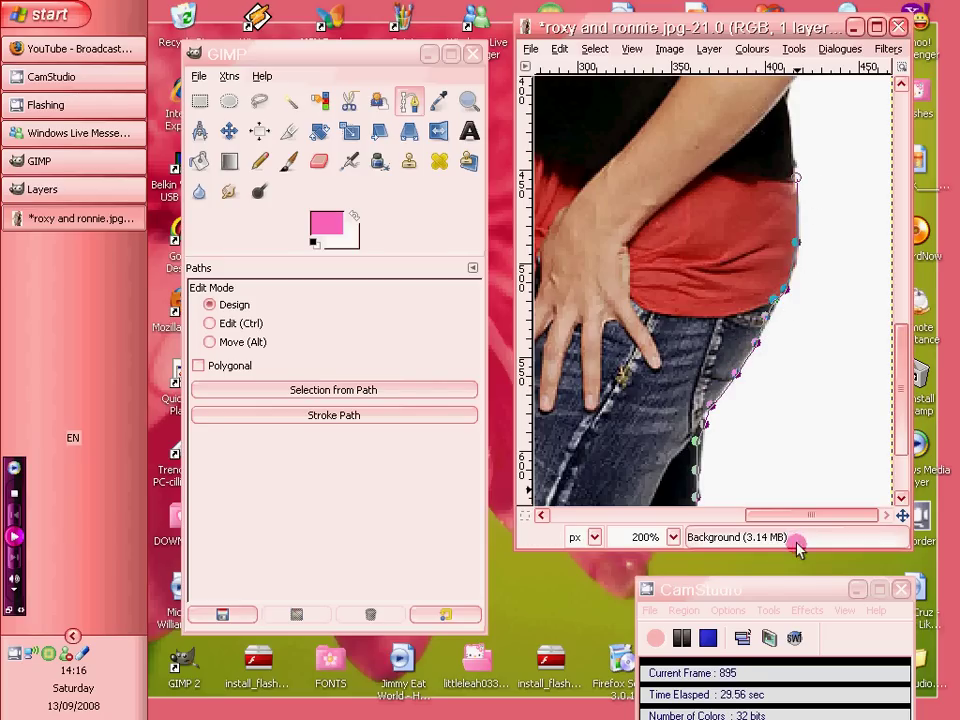
- Zoom the photo back out to 100% to see both women
{"action": "left_click", "coordinate": [651, 612]}
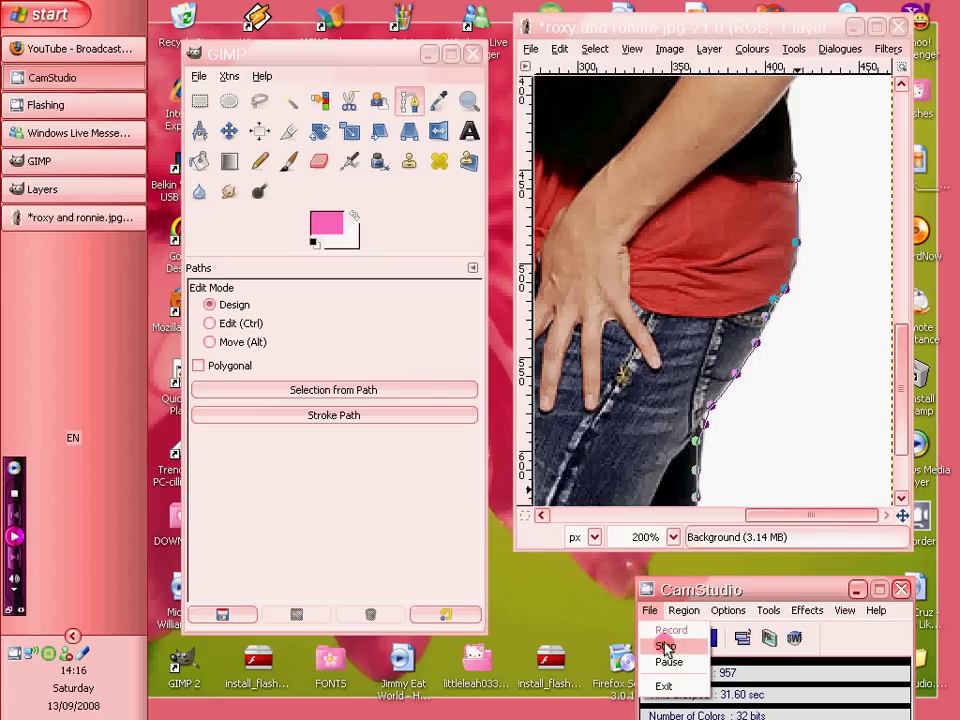
{"action": "left_click", "coordinate": [666, 662]}
{"action": "left_click", "coordinate": [660, 634]}
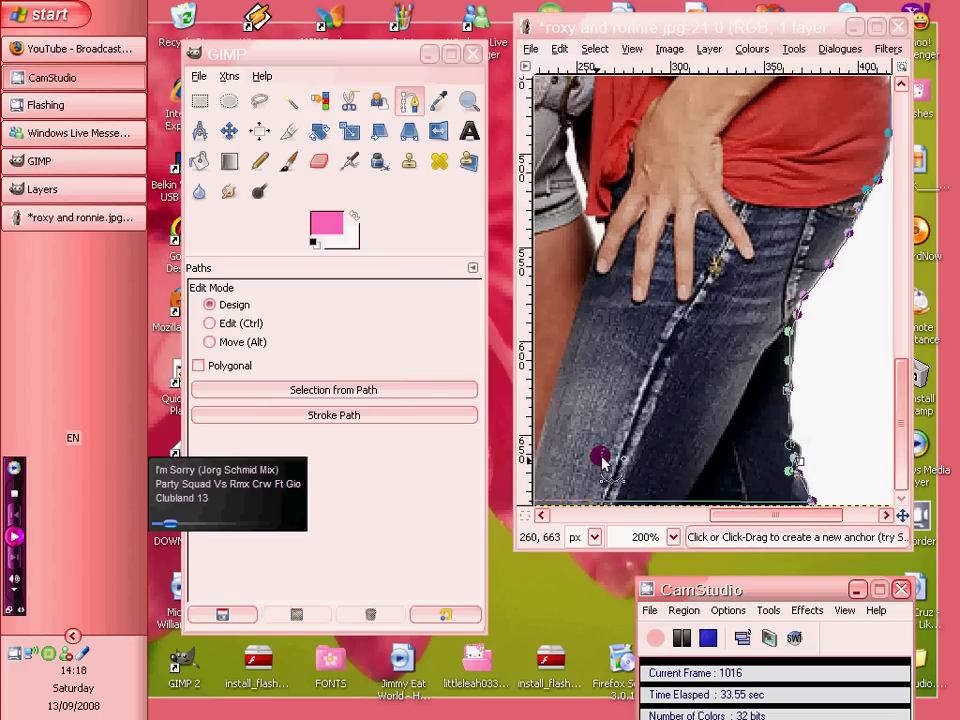
{"action": "left_click", "coordinate": [662, 537]}
{"action": "left_click", "coordinate": [664, 411]}
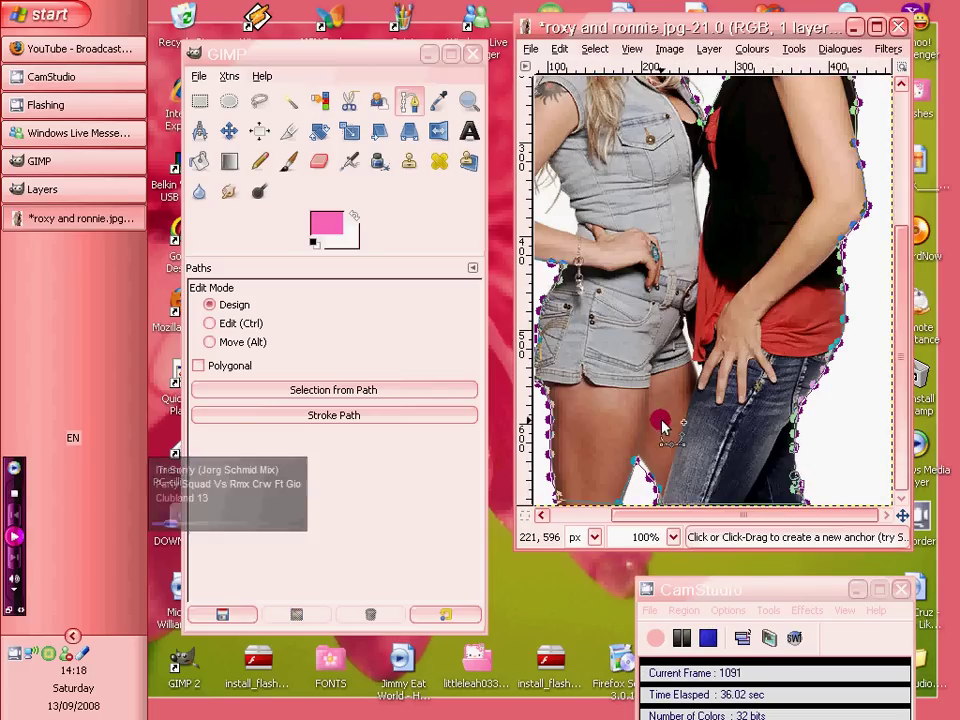
{"action": "scroll", "coordinate": [664, 420], "scroll_direction": "up", "scroll_amount": 5}
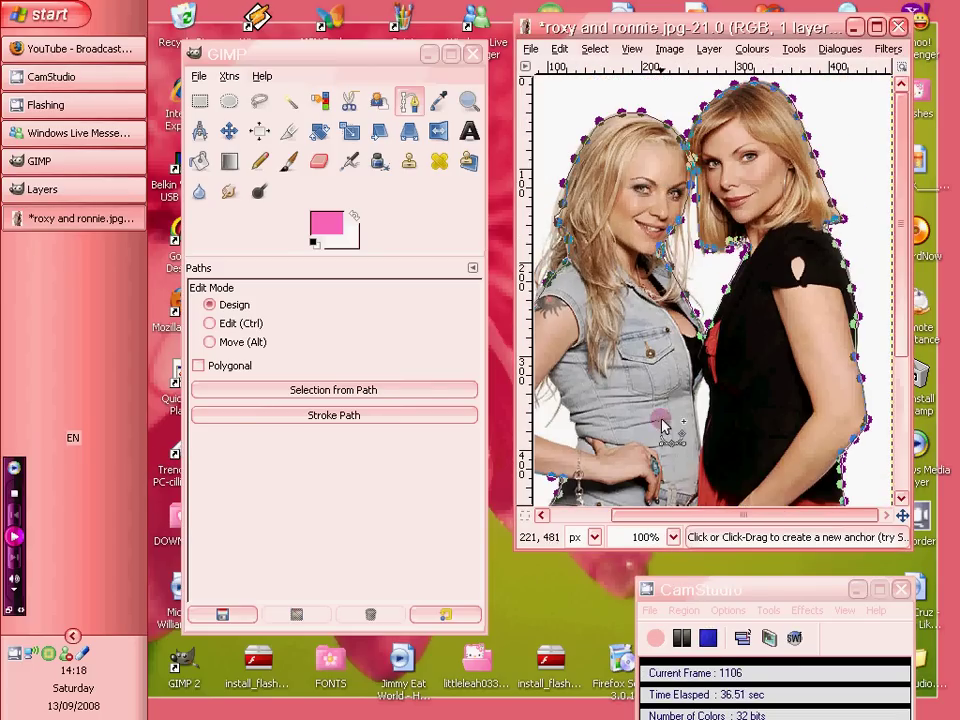
- Convert the traced path into a selection with Select > From Path and pick Select by Colour
{"action": "left_click", "coordinate": [595, 50]}
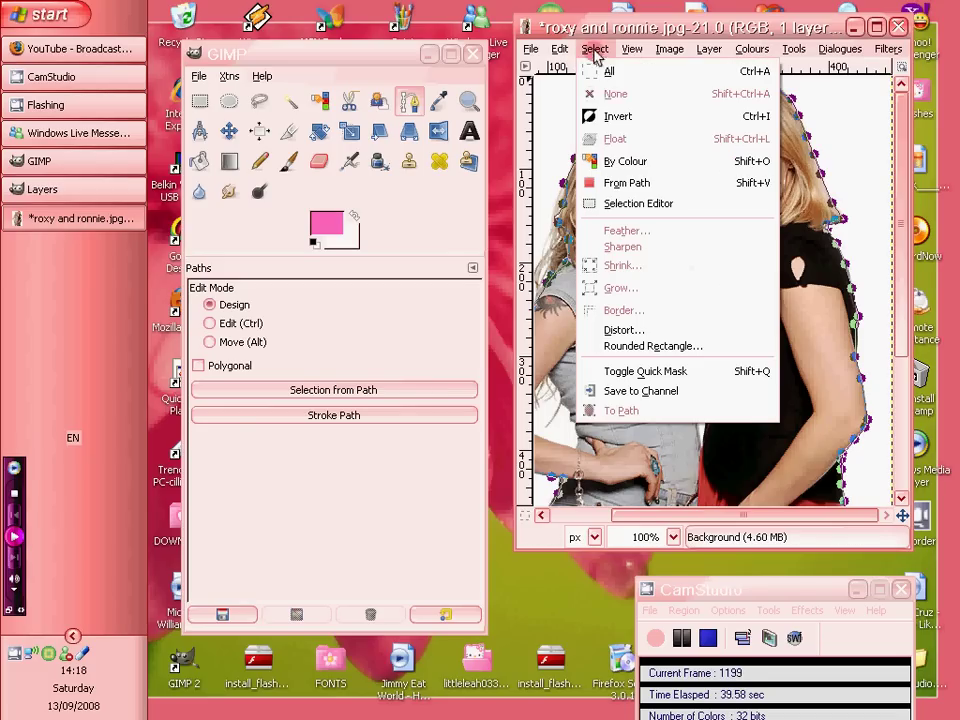
{"action": "left_click", "coordinate": [626, 183]}
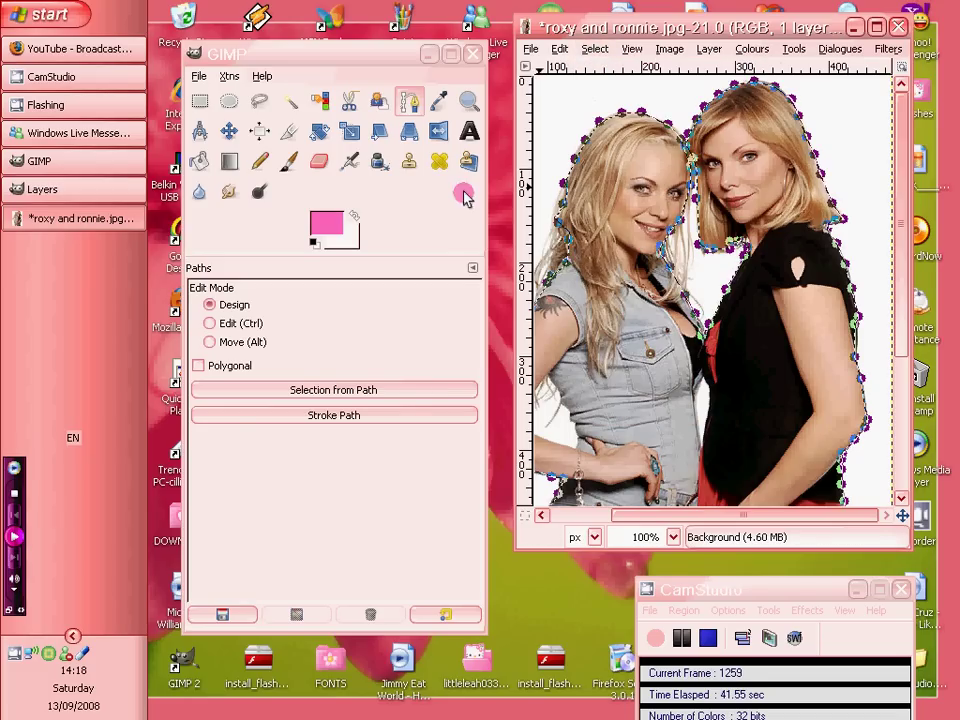
{"action": "left_click", "coordinate": [319, 101]}
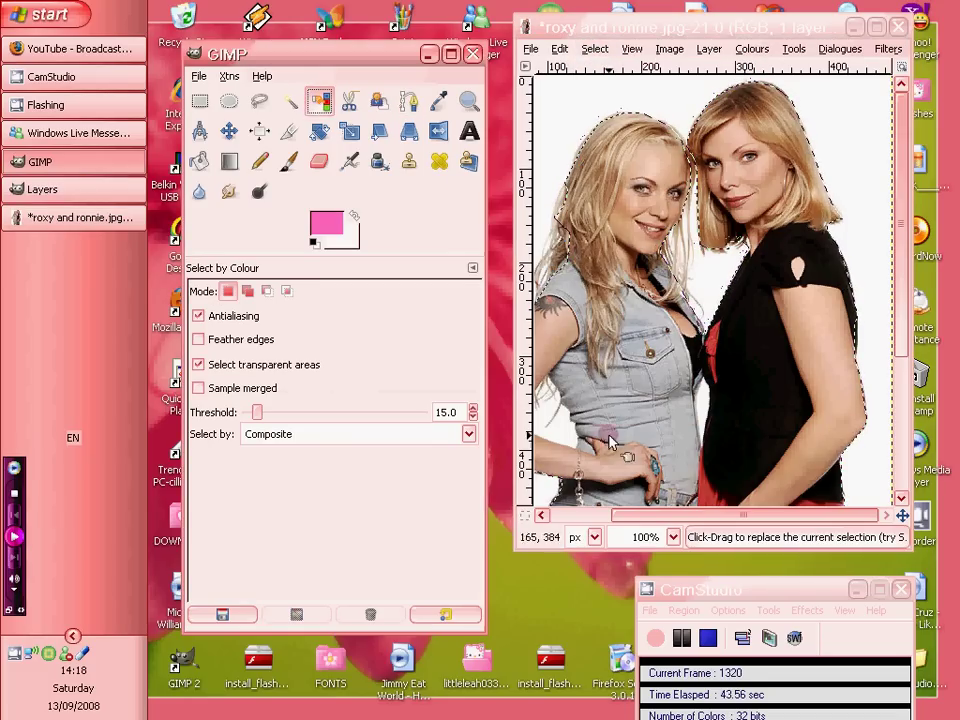
- Zoom to 200% and inspect the selection edge along the arm
{"action": "scroll", "coordinate": [560, 225], "scroll_direction": "down", "scroll_amount": 3}
{"action": "scroll", "coordinate": [558, 220], "scroll_direction": "down", "scroll_amount": 2}
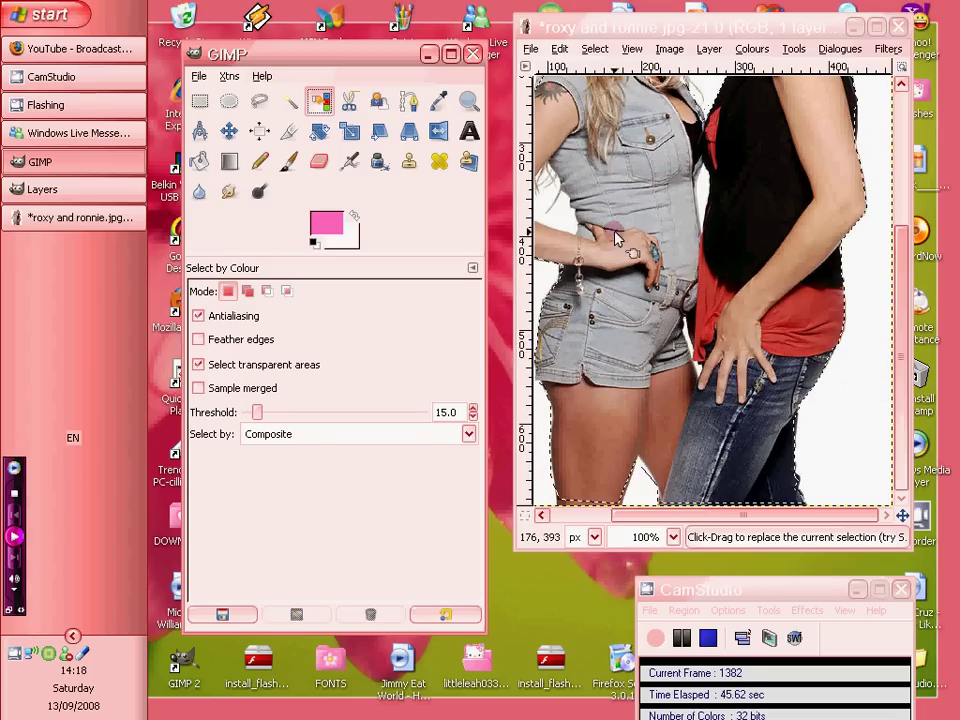
{"action": "left_click_drag", "start_coordinate": [758, 516], "coordinate": [697, 519]}
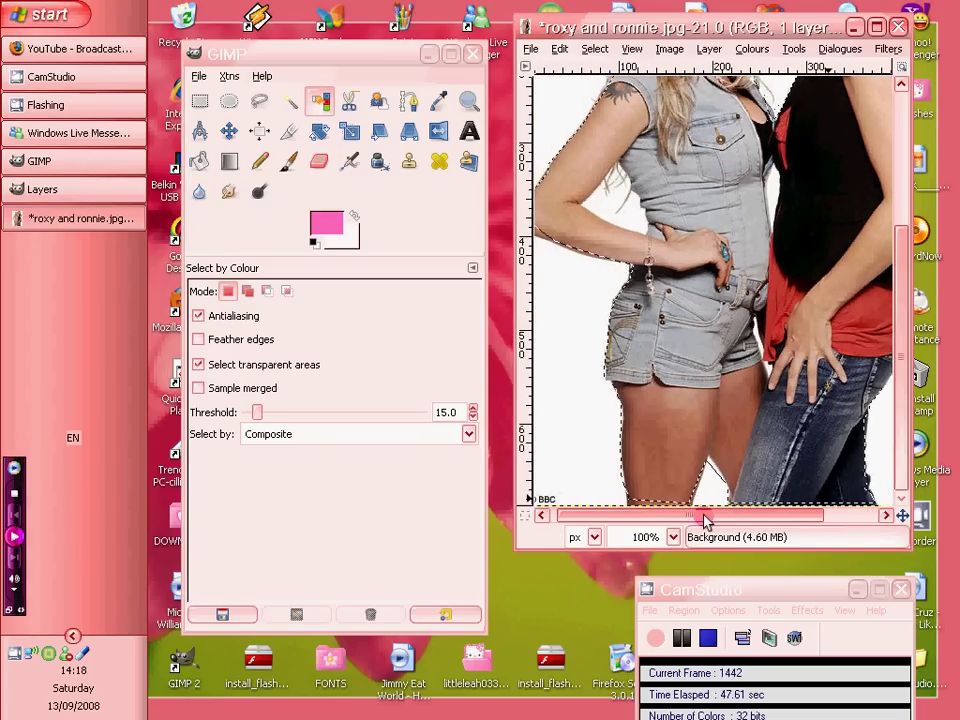
{"action": "left_click", "coordinate": [645, 537]}
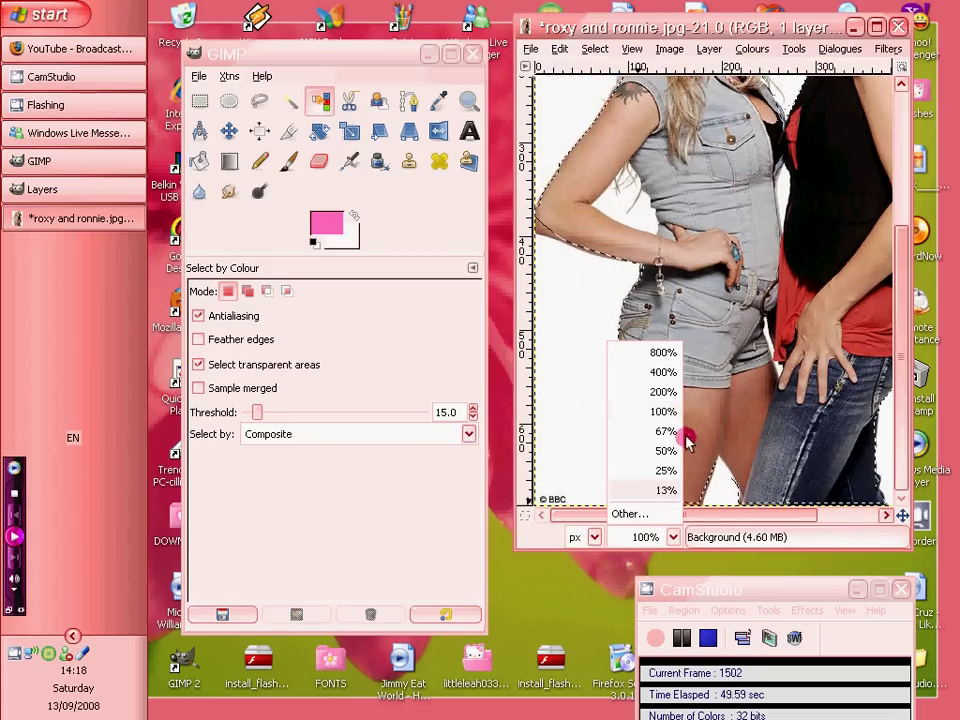
{"action": "left_click", "coordinate": [674, 390]}
{"action": "scroll", "coordinate": [659, 508], "scroll_direction": "up", "scroll_amount": 5}
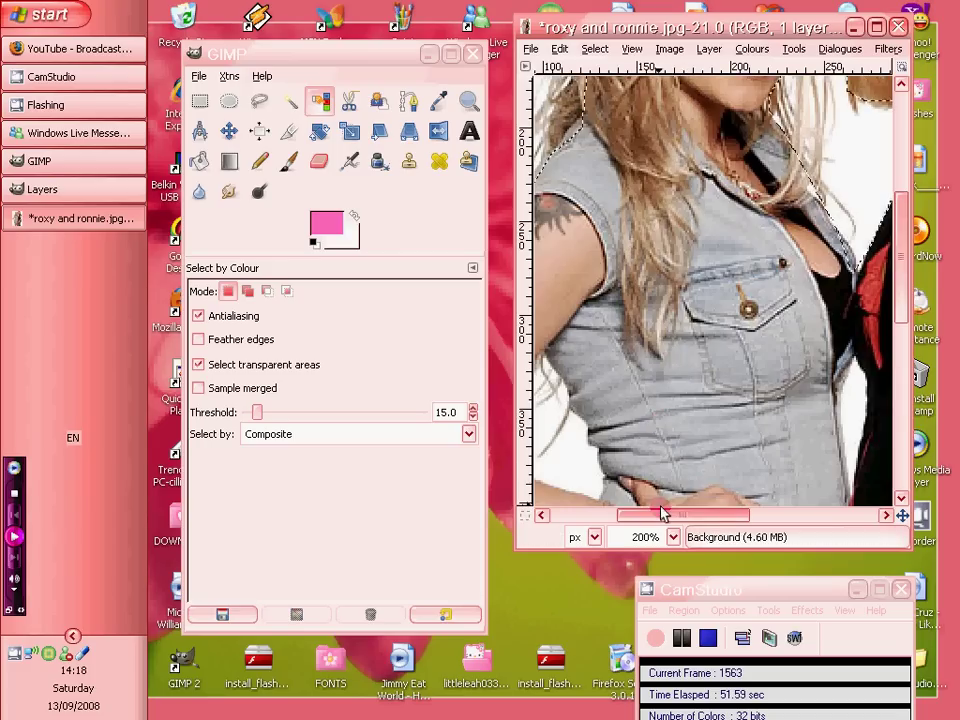
{"action": "left_click_drag", "start_coordinate": [671, 514], "coordinate": [619, 531]}
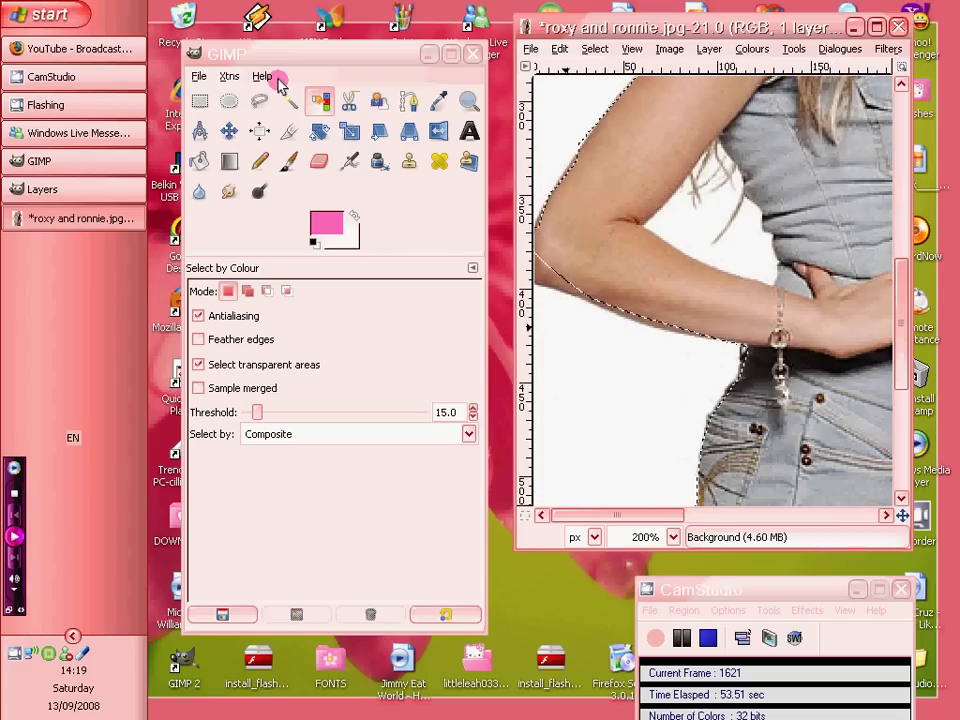
{"action": "left_click", "coordinate": [409, 101]}
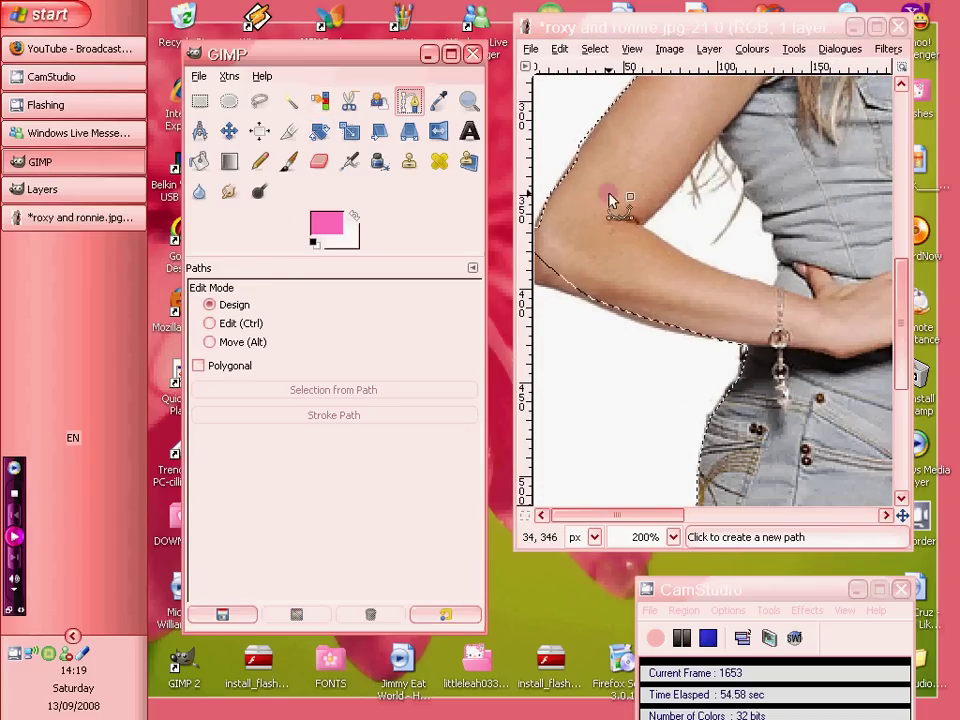
- Trace a closed path around the gap between the blonde woman's bent arm and waist, then select it
{"action": "left_click", "coordinate": [714, 139]}
{"action": "left_click", "coordinate": [676, 170]}
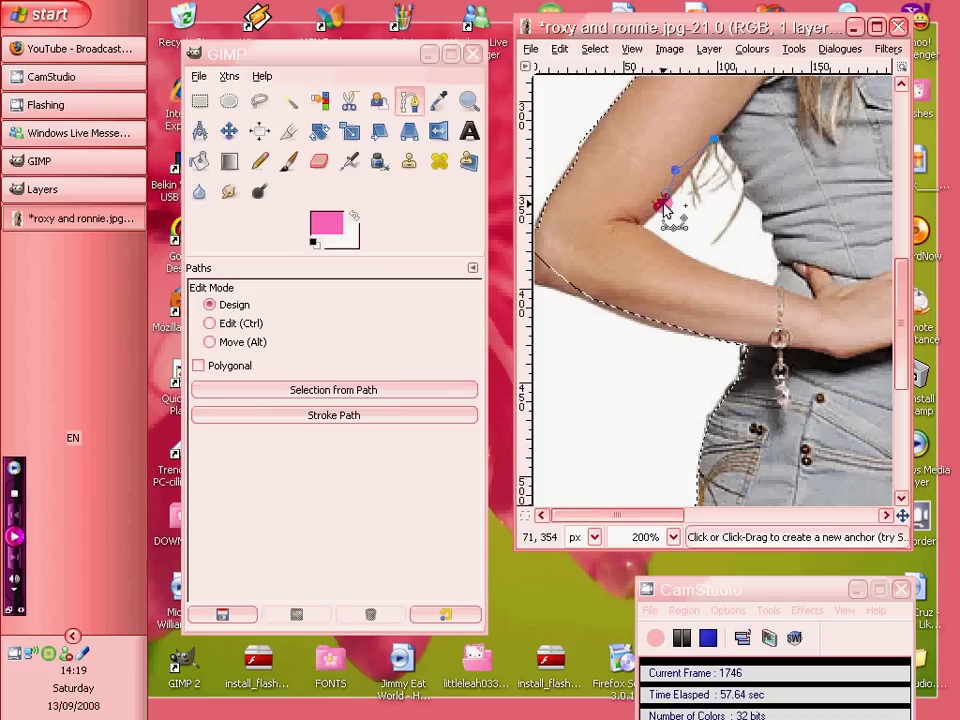
{"action": "left_click_drag", "start_coordinate": [675, 168], "coordinate": [688, 183], "text": "ctrl"}
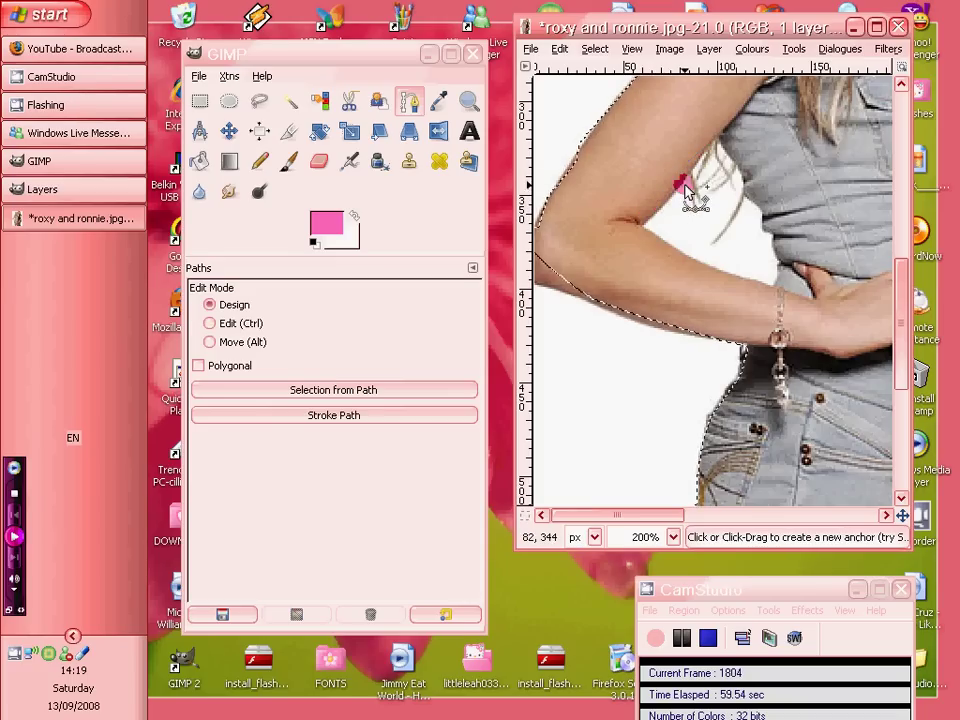
{"action": "left_click_drag", "start_coordinate": [645, 220], "coordinate": [673, 248]}
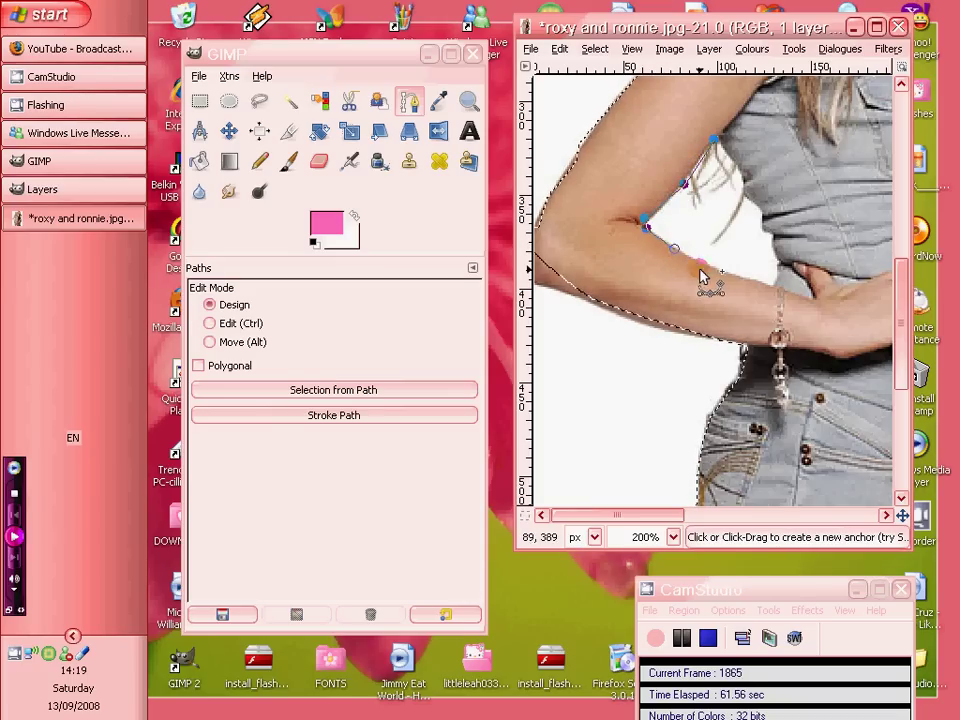
{"action": "left_click", "coordinate": [712, 268]}
{"action": "left_click", "coordinate": [765, 276]}
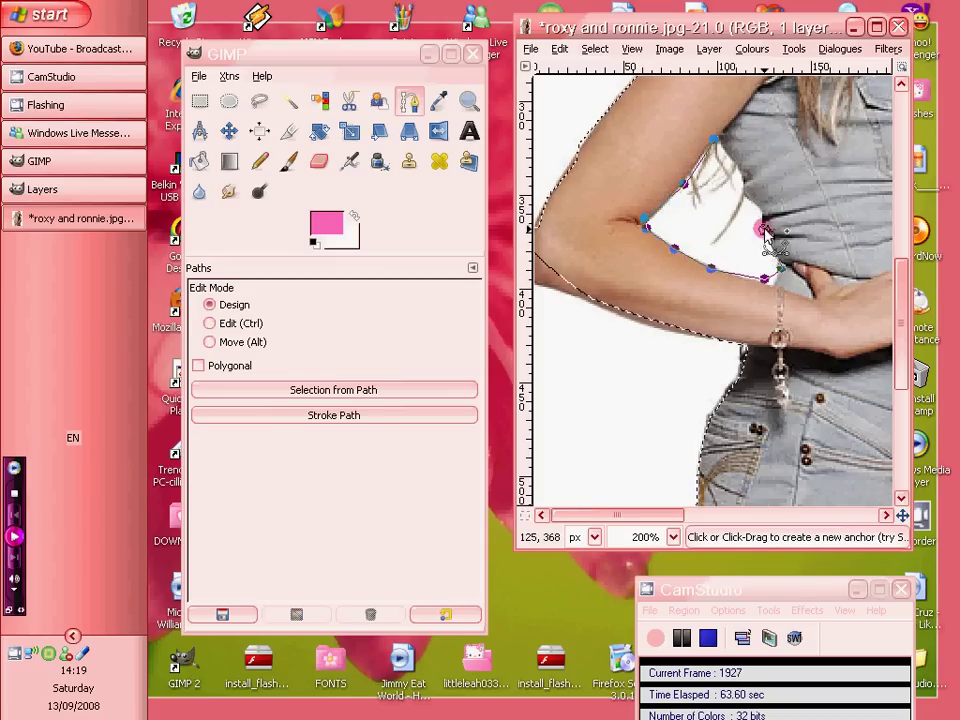
{"action": "left_click", "coordinate": [719, 150]}
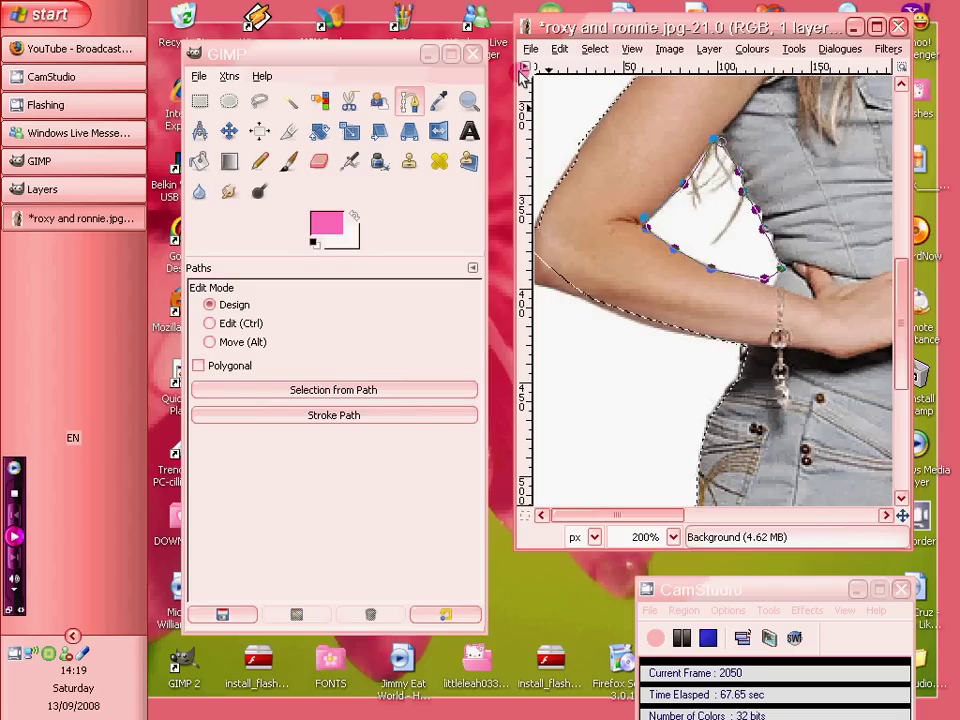
{"action": "left_click", "coordinate": [592, 50]}
{"action": "left_click", "coordinate": [615, 182]}
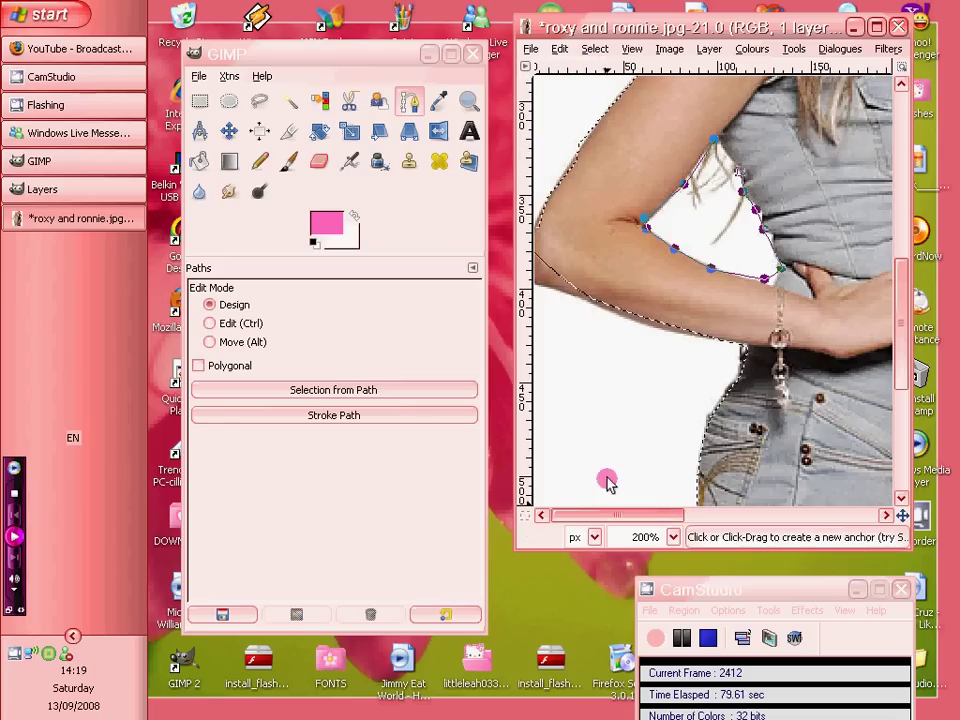
- Zoom the photo out to 67% and make black the foreground colour
{"action": "left_click", "coordinate": [319, 100]}
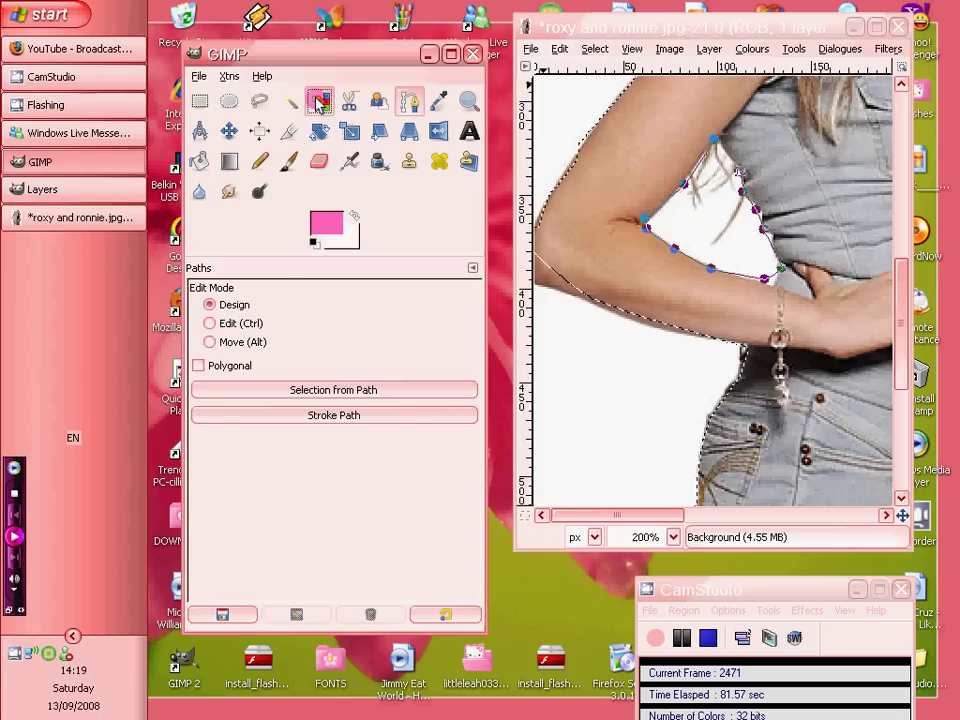
{"action": "left_click", "coordinate": [645, 537]}
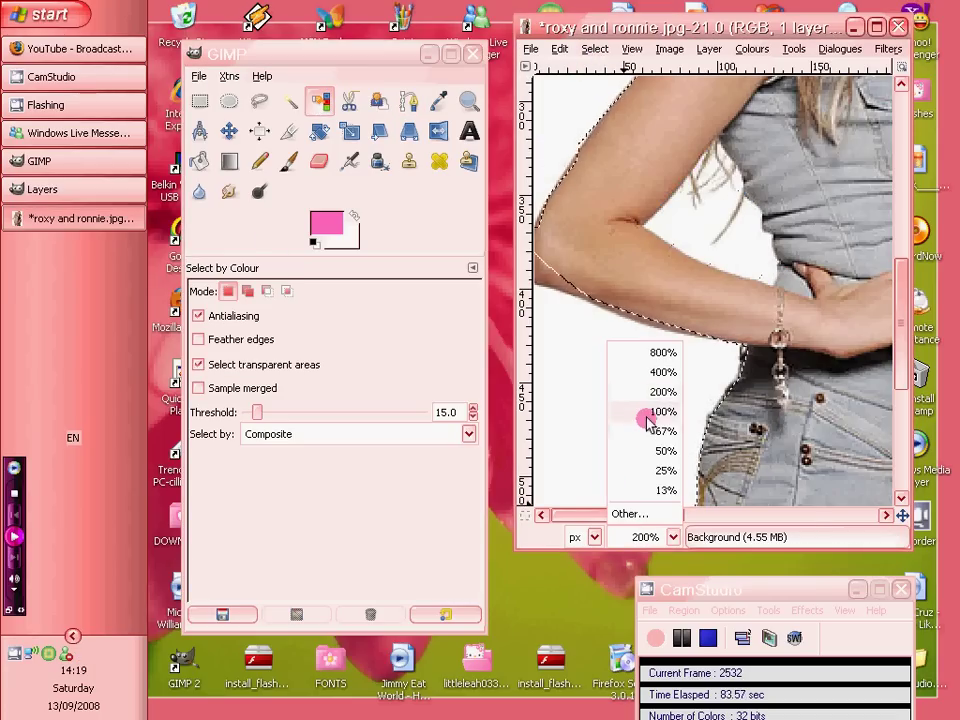
{"action": "left_click", "coordinate": [650, 412]}
{"action": "left_click", "coordinate": [670, 537]}
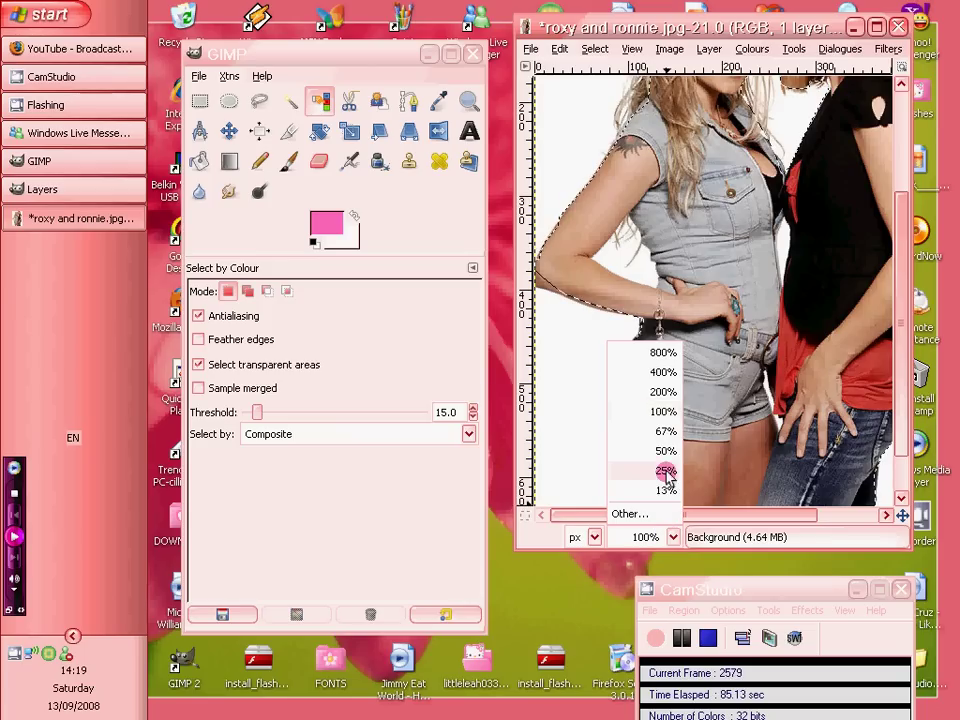
{"action": "left_click", "coordinate": [668, 430]}
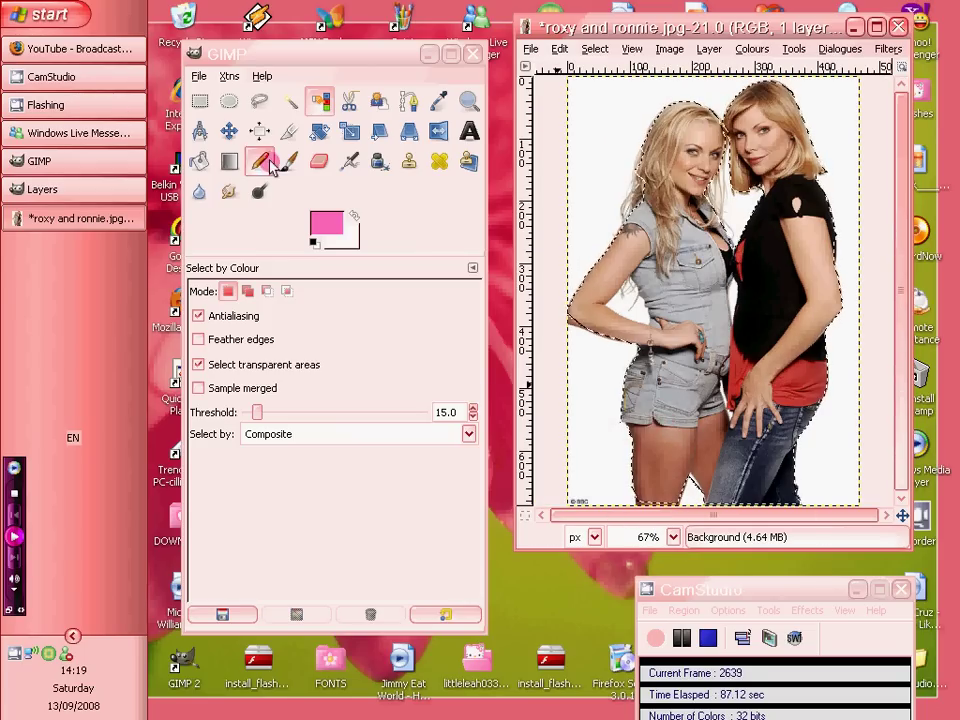
{"action": "left_click", "coordinate": [330, 224]}
{"action": "left_click", "coordinate": [404, 246]}
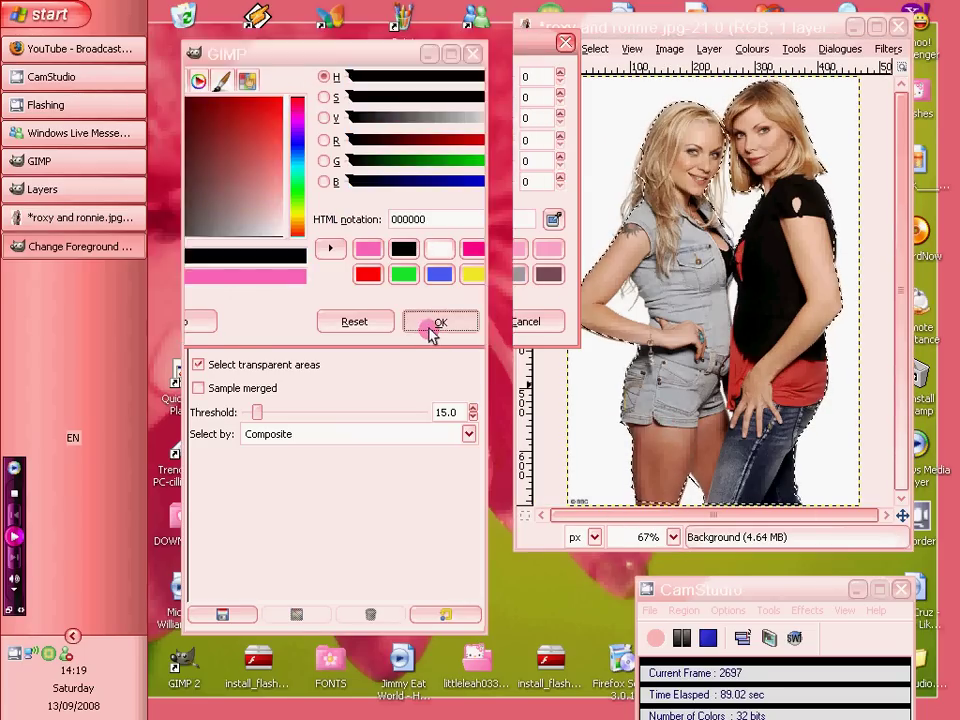
{"action": "left_click", "coordinate": [439, 321]}
- Choose the Paintbrush with brush scale 10.00 and bring up the brush choices
{"action": "left_click", "coordinate": [289, 161]}
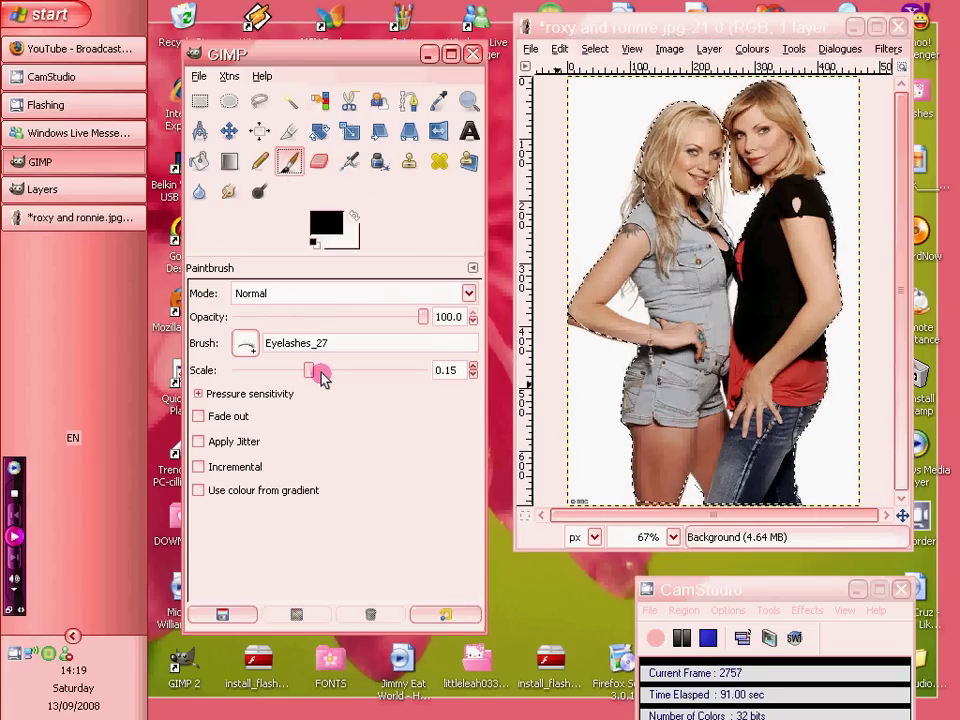
{"action": "left_click_drag", "start_coordinate": [325, 372], "coordinate": [325, 378]}
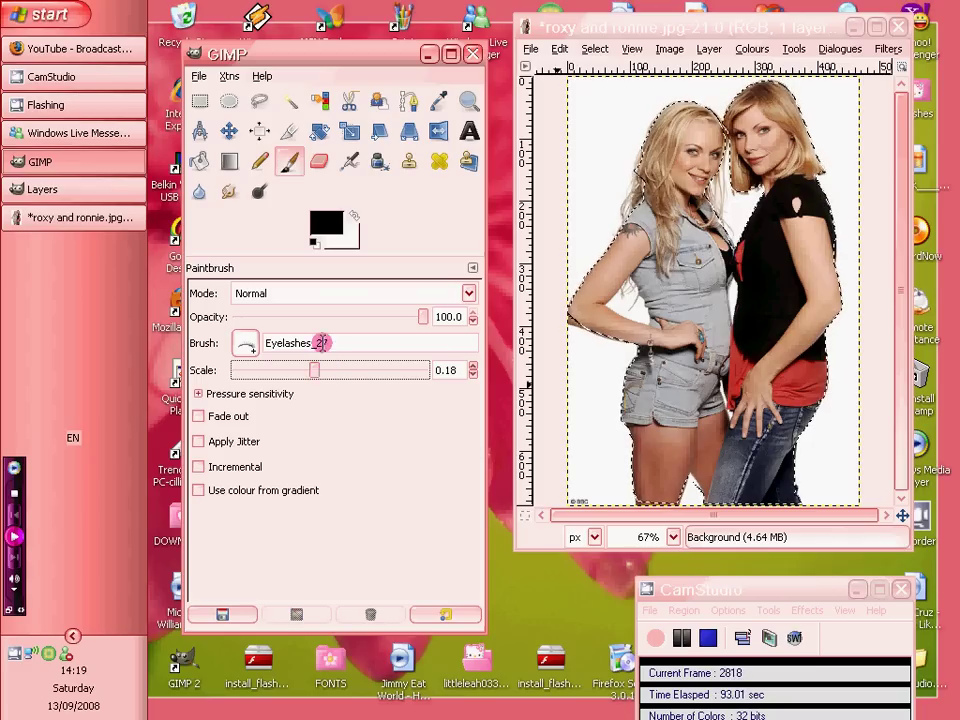
{"action": "left_click", "coordinate": [473, 366]}
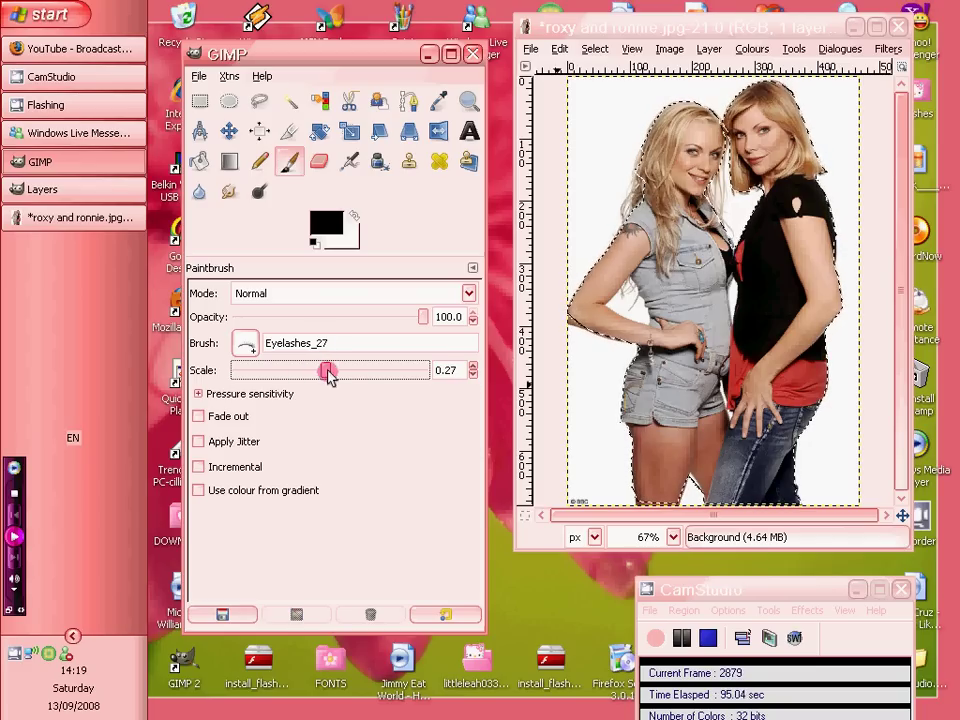
{"action": "left_click_drag", "start_coordinate": [329, 373], "coordinate": [439, 372]}
{"action": "left_click", "coordinate": [246, 343]}
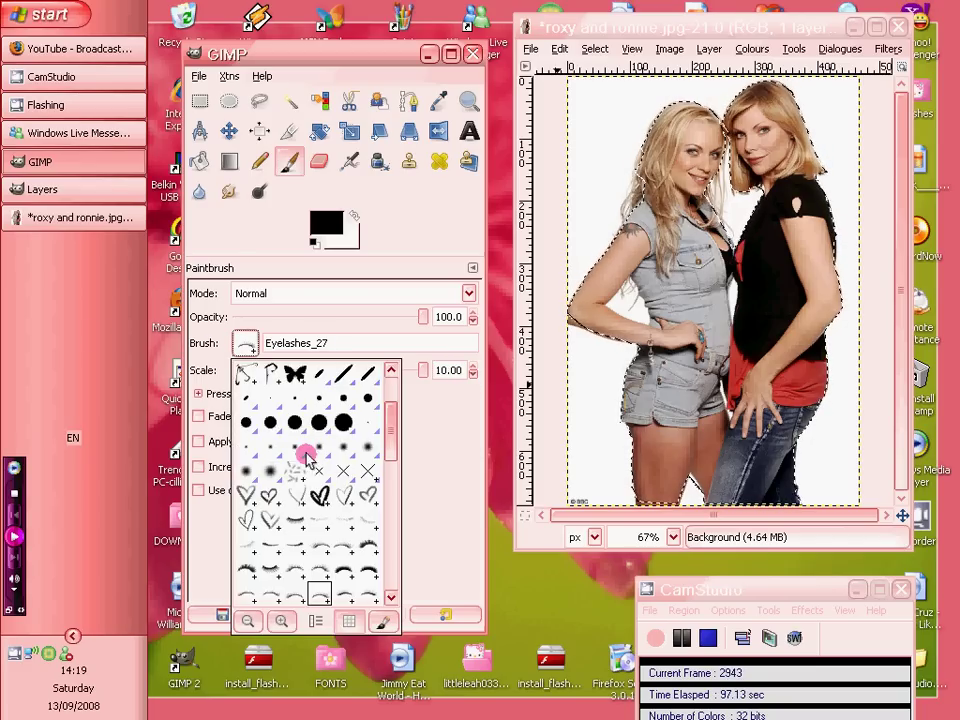
- Paint both women solid black inside the selection using the Circle (19) brush
{"action": "left_click", "coordinate": [343, 422]}
{"action": "mouse_move", "coordinate": [667, 210]}
{"action": "left_mouse_down"}
{"action": "mouse_move", "coordinate": [675, 171]}
{"action": "mouse_move", "coordinate": [755, 138]}
{"action": "mouse_move", "coordinate": [686, 155]}
{"action": "mouse_move", "coordinate": [703, 292]}
{"action": "left_mouse_up"}
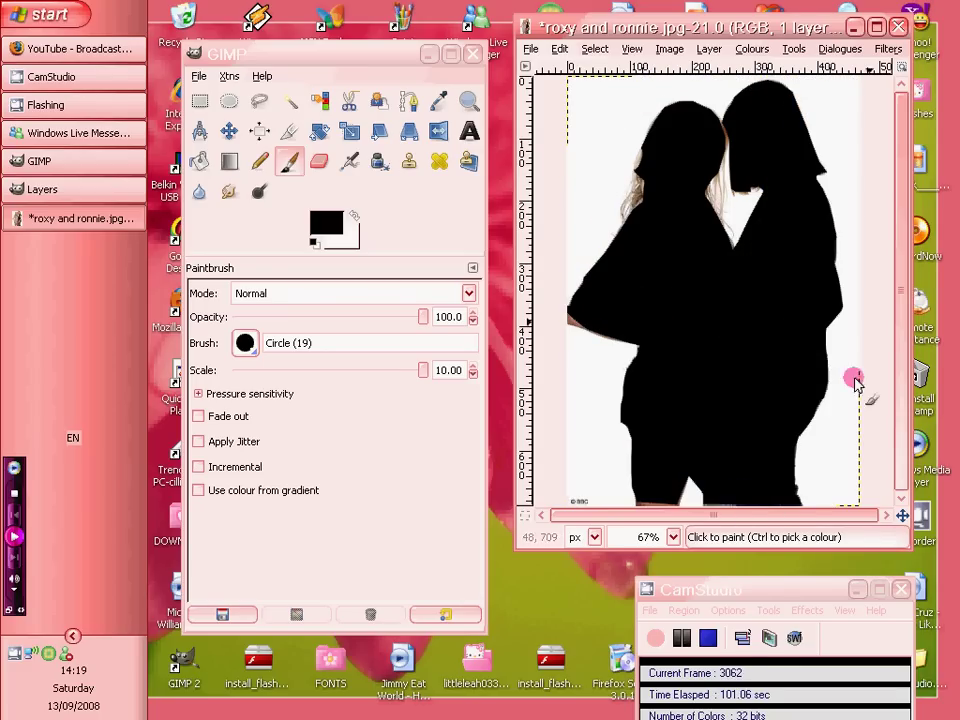
{"action": "key", "text": "ctrl+t"}
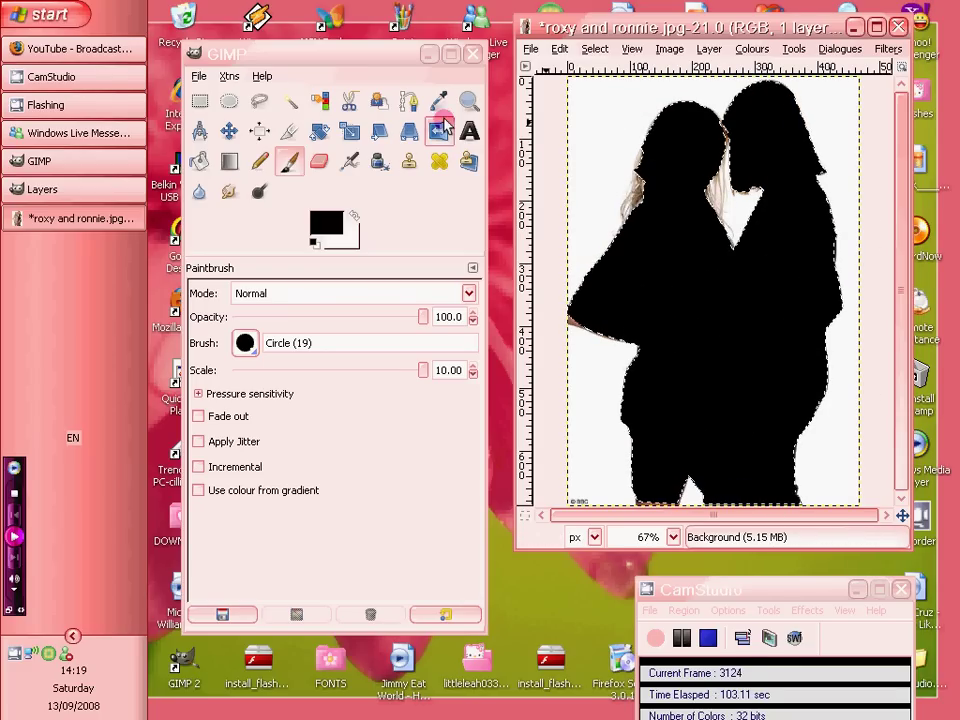
{"action": "left_click", "coordinate": [625, 293]}
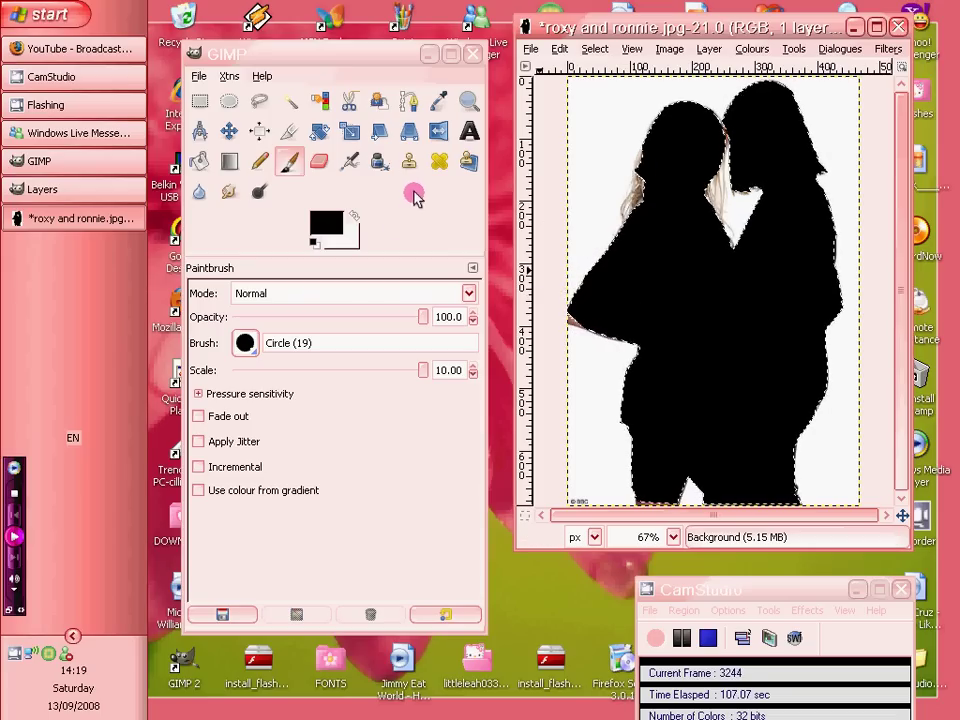
{"action": "left_click", "coordinate": [229, 132]}
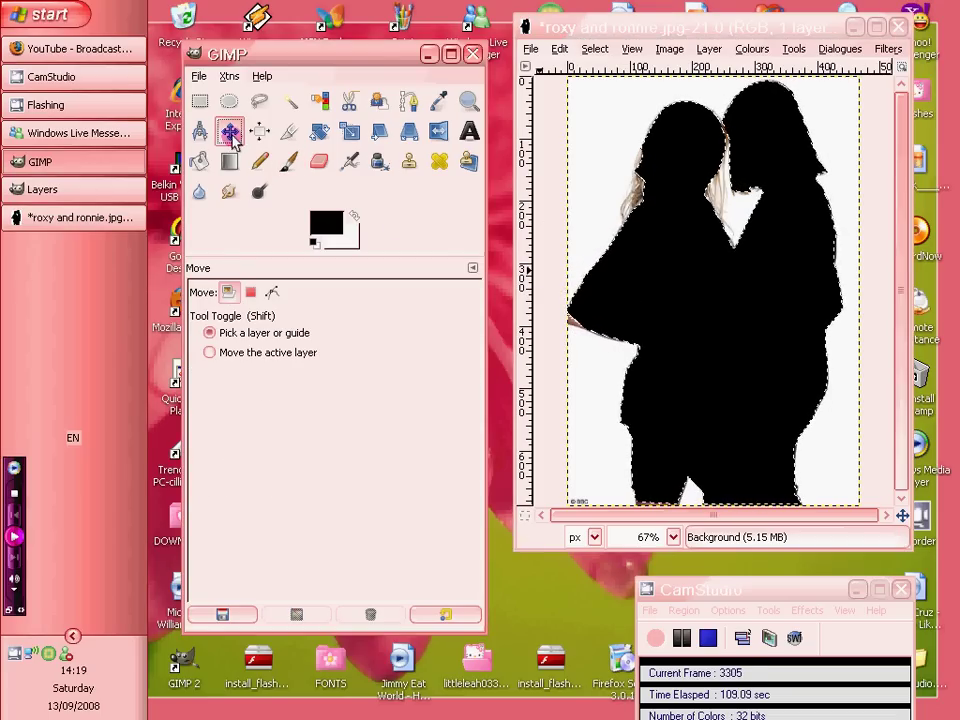
- Cut the black silhouettes from the photo and close it without saving
{"action": "right_click", "coordinate": [672, 212]}
{"action": "mouse_move", "coordinate": [700, 242]}
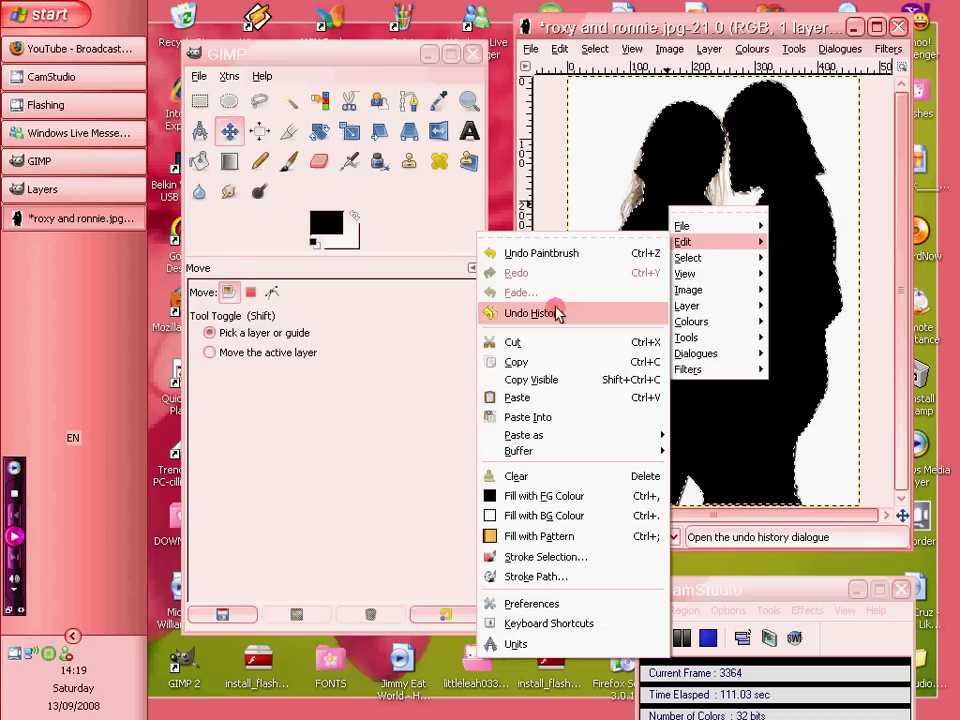
{"action": "left_click", "coordinate": [553, 345]}
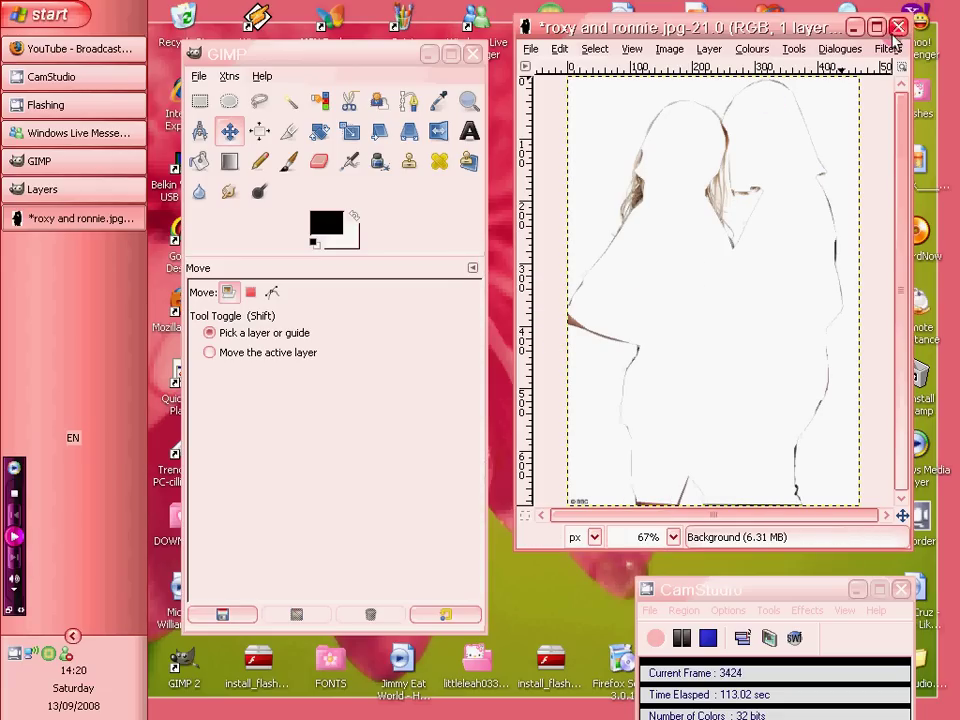
{"action": "left_click", "coordinate": [897, 30]}
{"action": "left_click", "coordinate": [708, 358]}
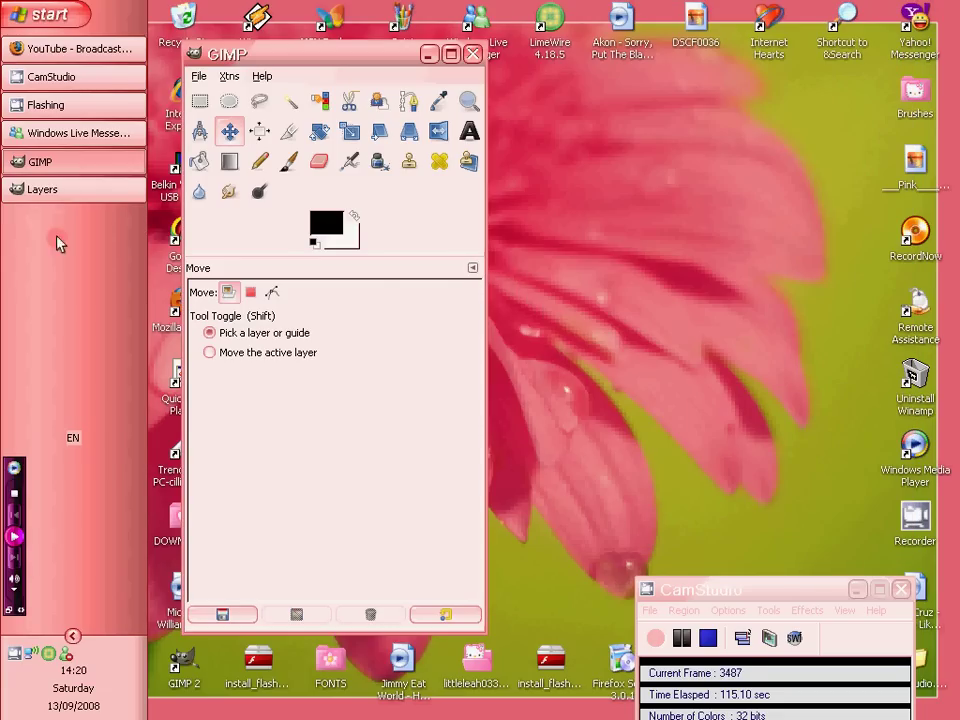
{"action": "left_click", "coordinate": [199, 77]}
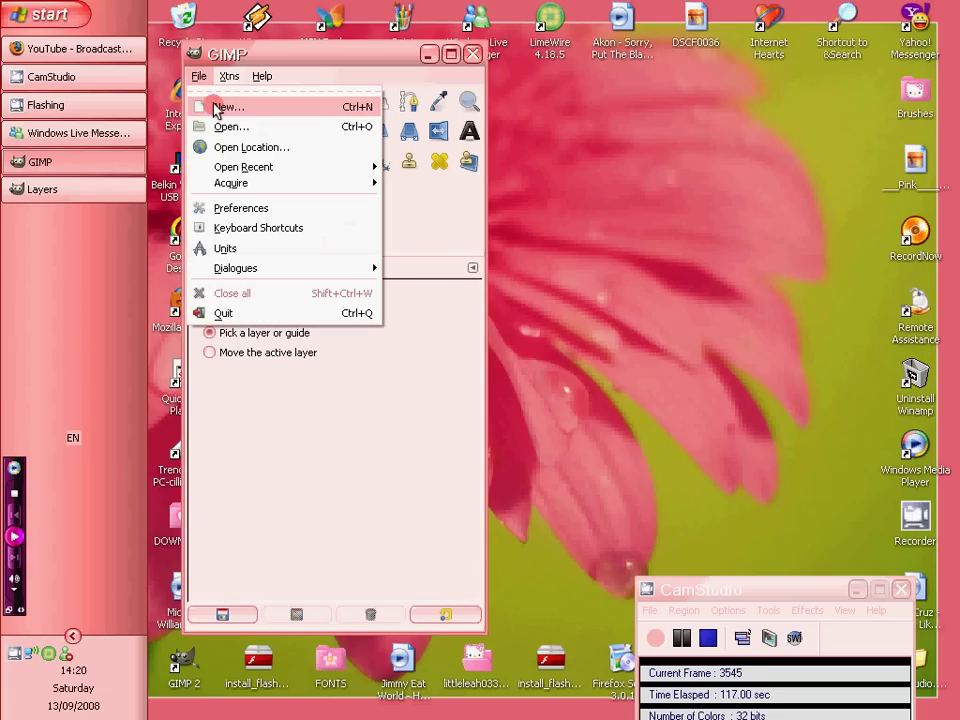
- Create a new 700x700 image and move its window beside the toolbox
{"action": "left_click", "coordinate": [218, 106]}
{"action": "type", "text": "700"}
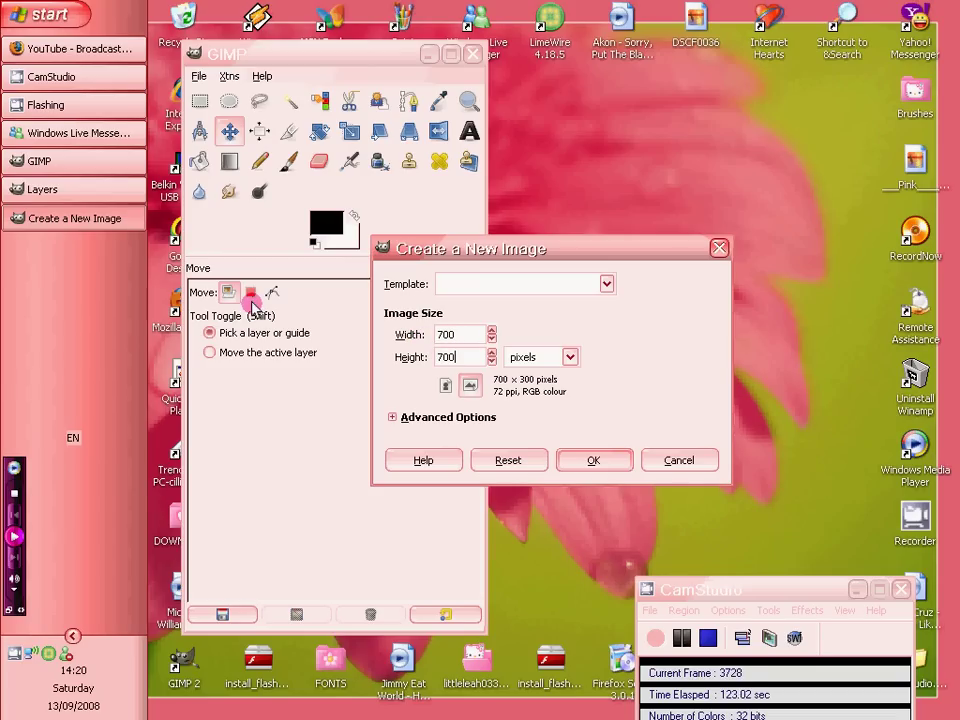
{"action": "left_click", "coordinate": [253, 305]}
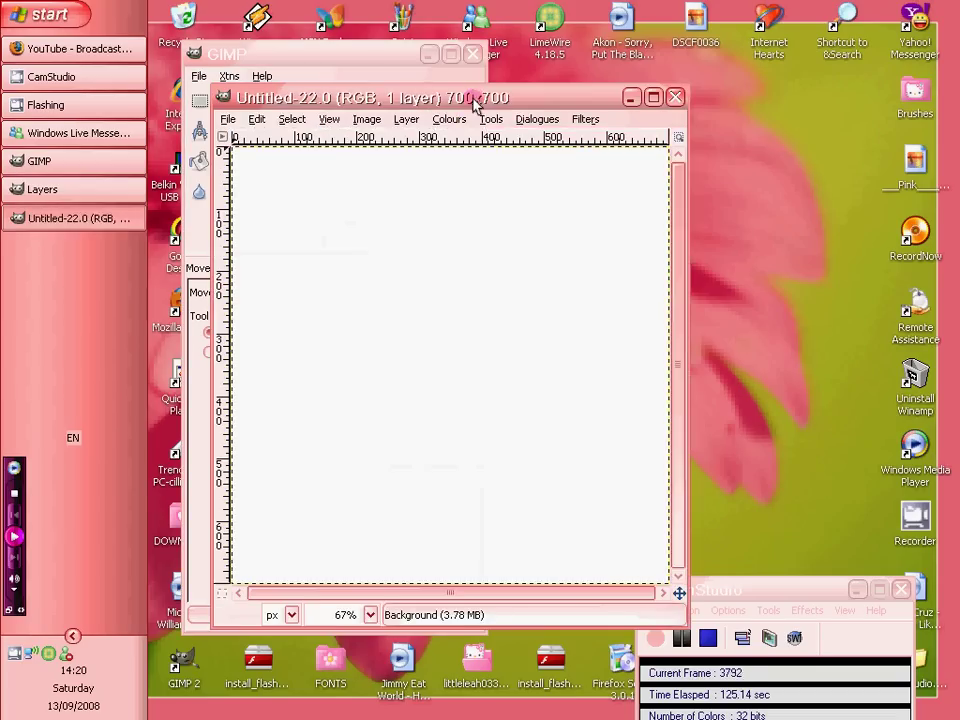
{"action": "left_click_drag", "start_coordinate": [475, 100], "coordinate": [650, 70]}
{"action": "left_click", "coordinate": [281, 63]}
- Set the foreground to pink and bucket-fill the entire canvas
{"action": "left_click", "coordinate": [322, 224]}
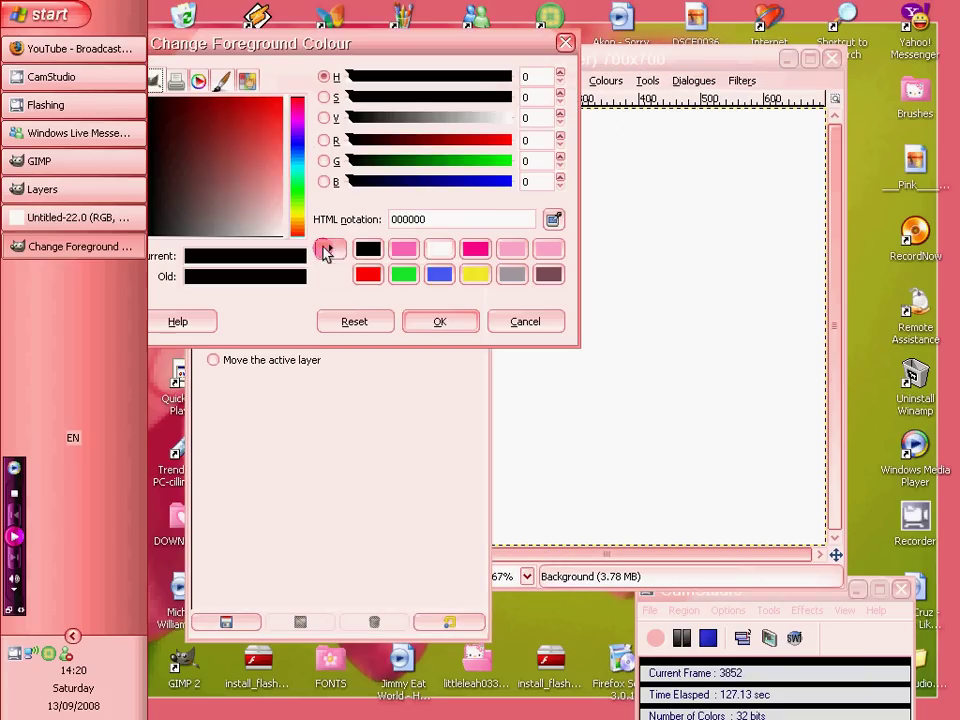
{"action": "left_click", "coordinate": [415, 250]}
{"action": "left_click", "coordinate": [431, 320]}
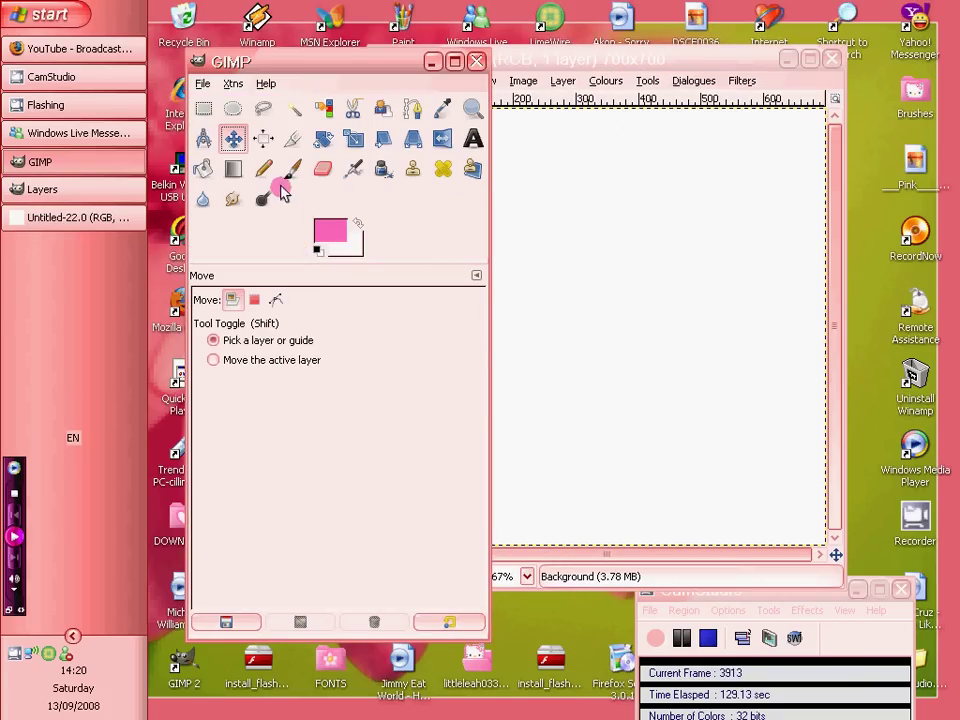
{"action": "left_click", "coordinate": [203, 168]}
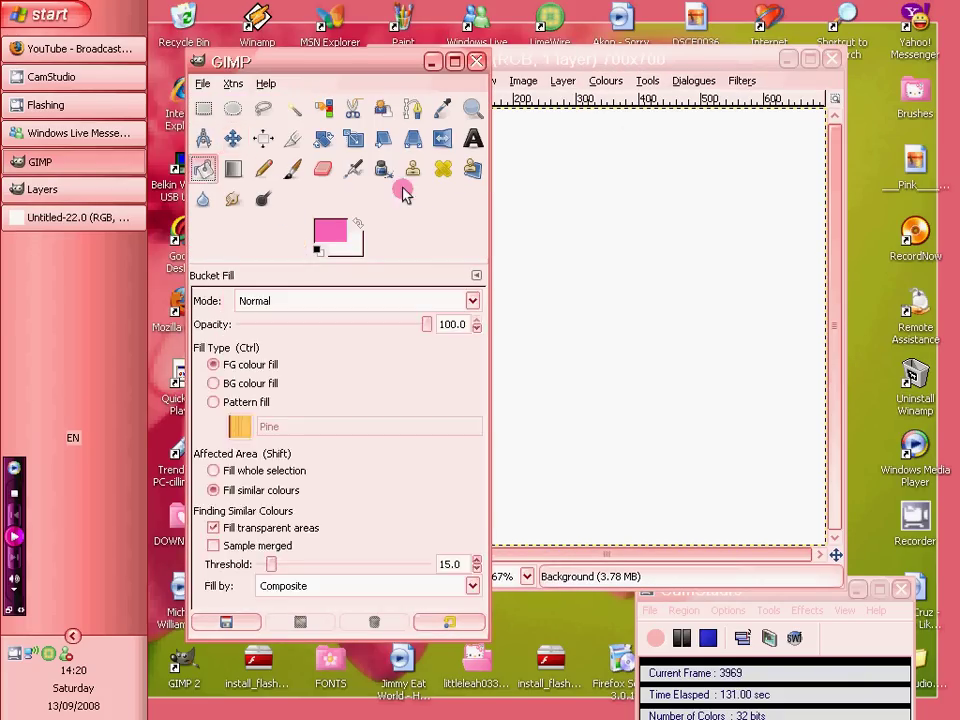
{"action": "left_click", "coordinate": [600, 197]}
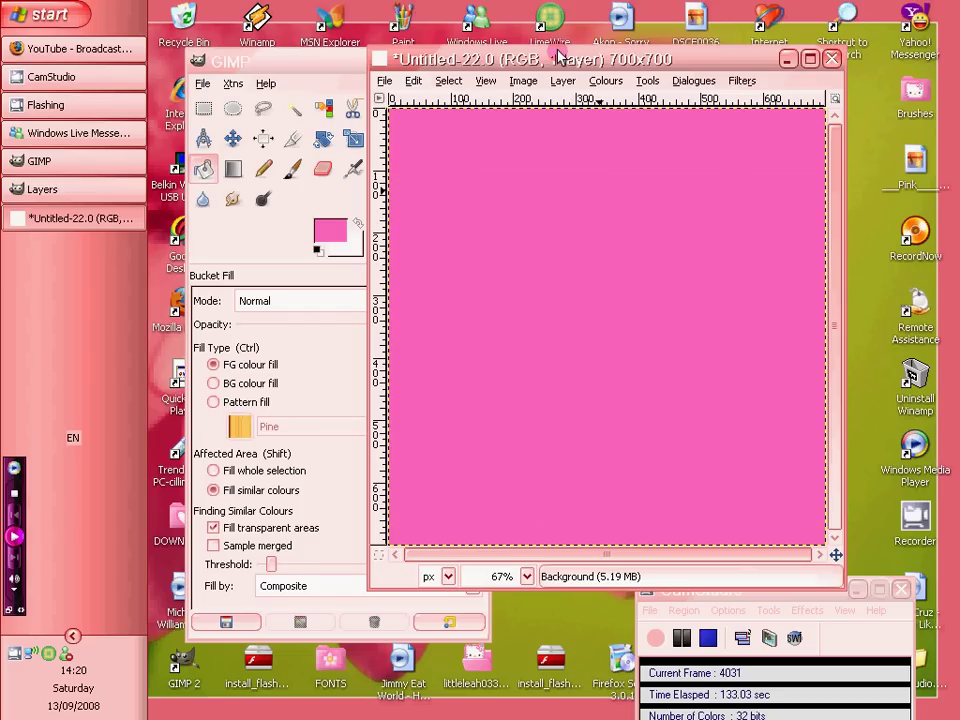
- Paste the black silhouettes into the pink image and shift them to the right
{"action": "key", "text": "ctrl+v"}
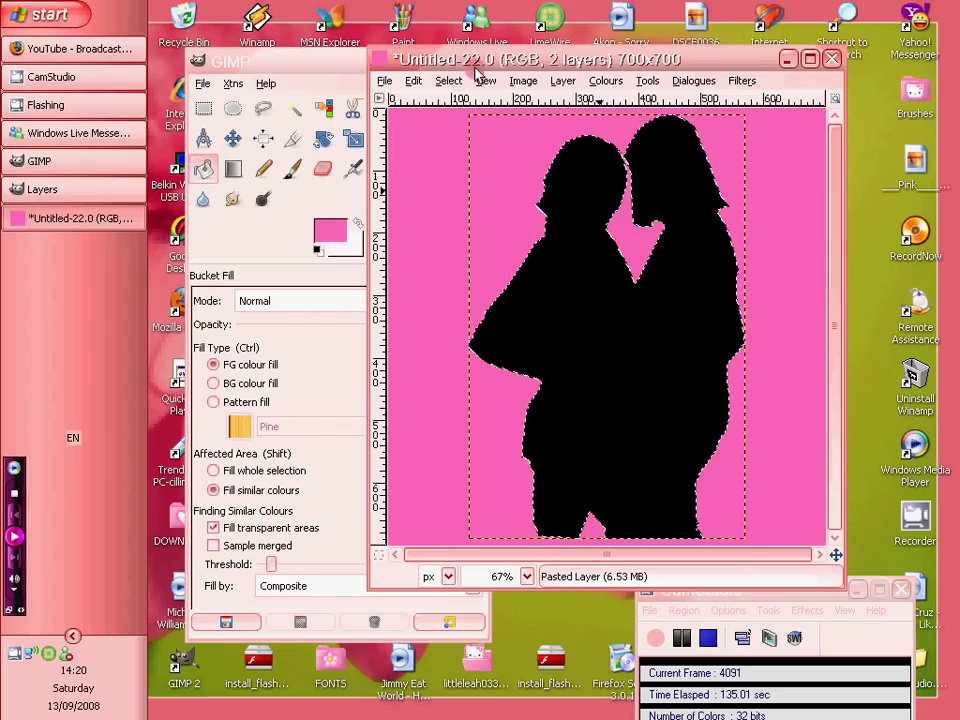
{"action": "left_click", "coordinate": [290, 80]}
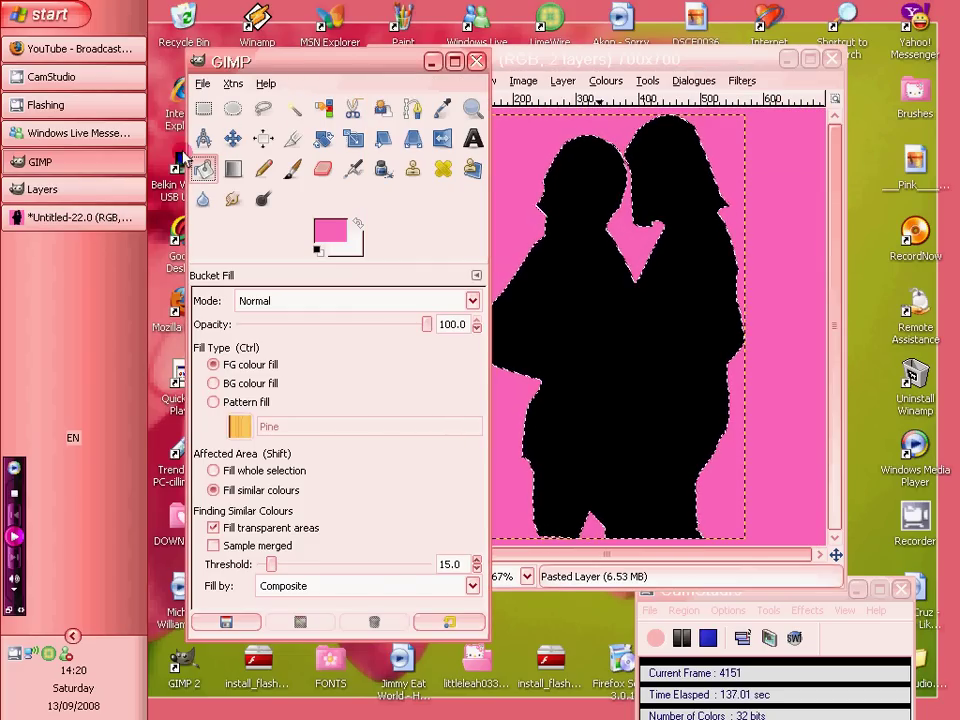
{"action": "left_click", "coordinate": [583, 274]}
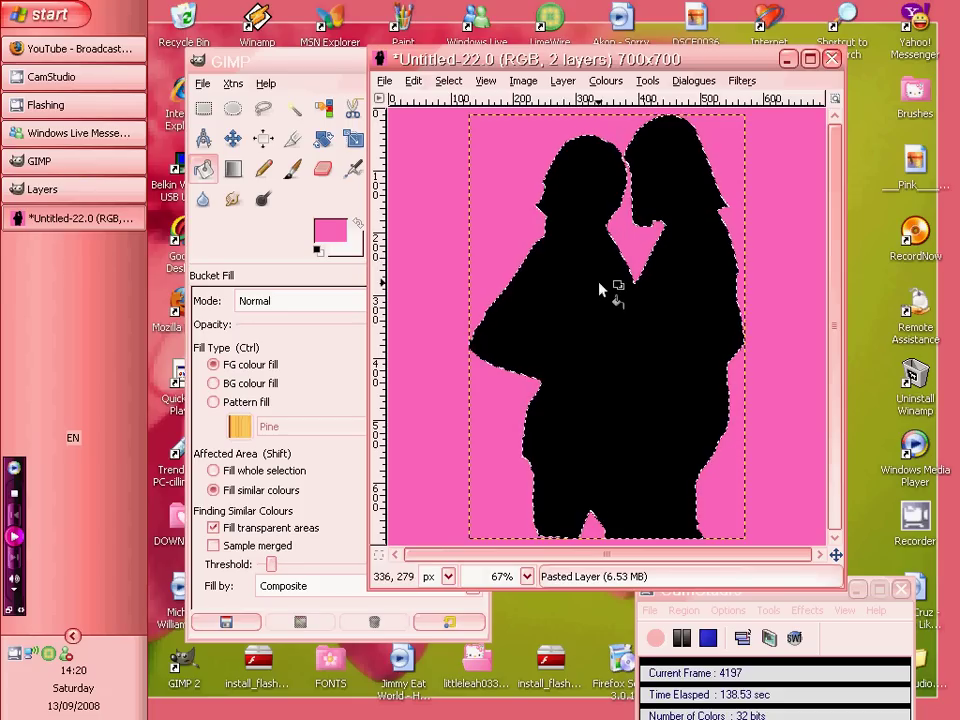
{"action": "left_click", "coordinate": [240, 141]}
{"action": "left_click", "coordinate": [245, 145]}
{"action": "left_click_drag", "start_coordinate": [549, 345], "coordinate": [635, 365]}
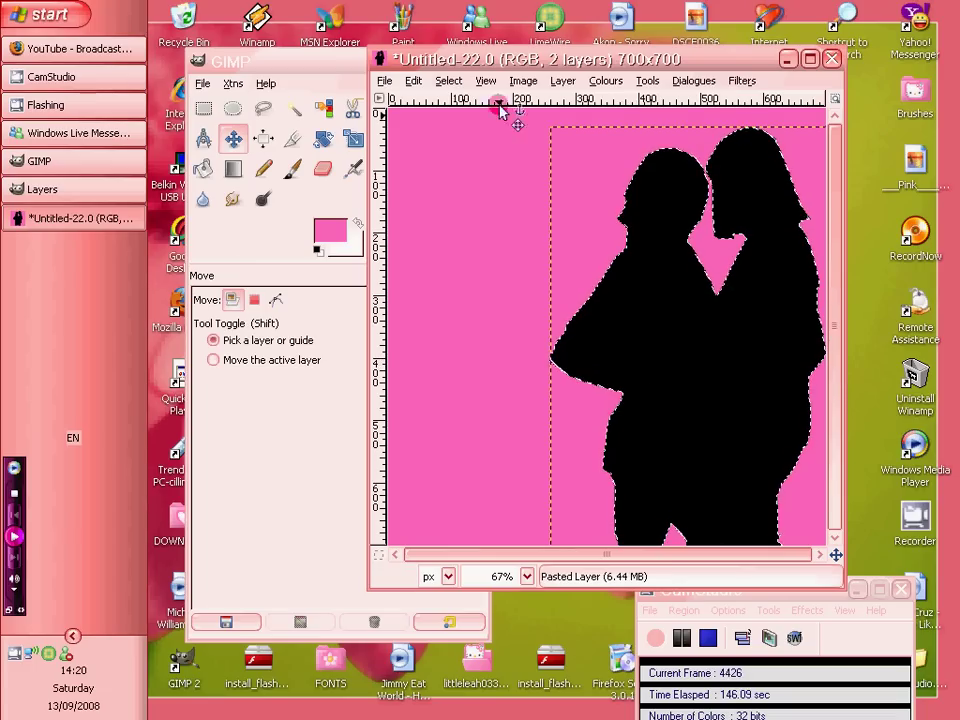
- Anchor the floating silhouette layer into the background with Layer > Anchor Layer
{"action": "left_click", "coordinate": [562, 80]}
{"action": "left_click", "coordinate": [583, 141]}
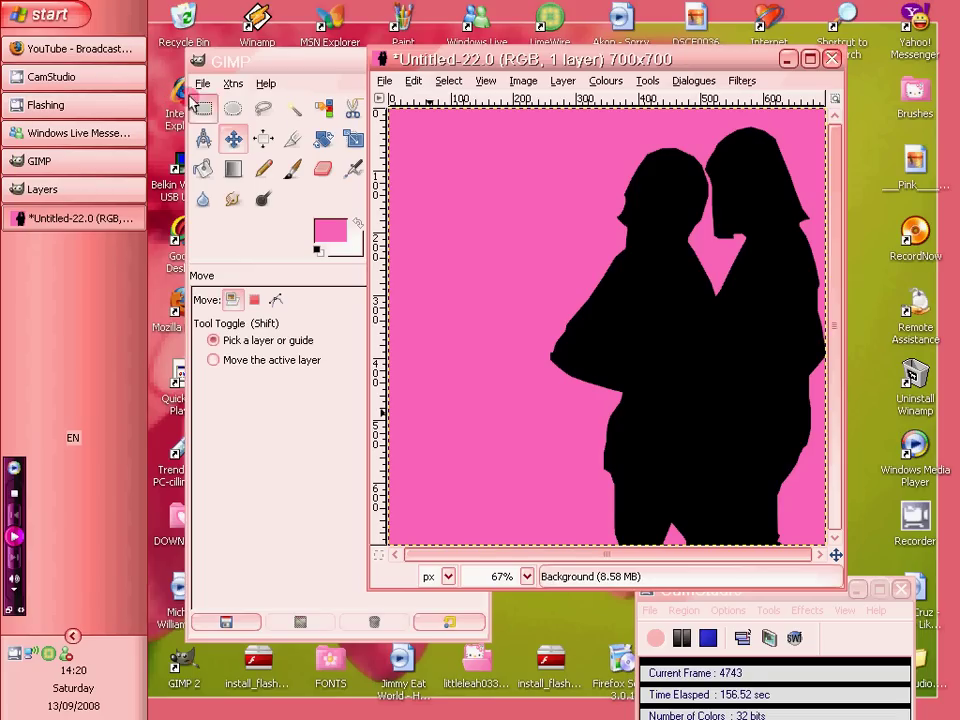
{"action": "left_click", "coordinate": [647, 611]}
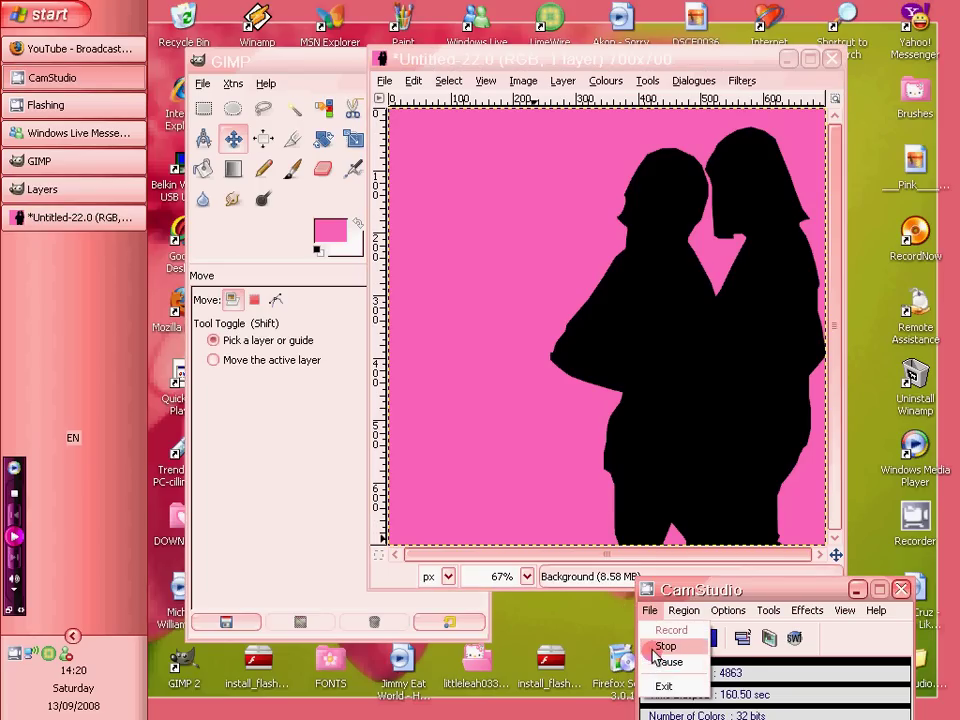
- Select the Paths tool and set the foreground colour to white (ffffff)
{"action": "left_click", "coordinate": [650, 612]}
{"action": "left_click", "coordinate": [648, 62]}
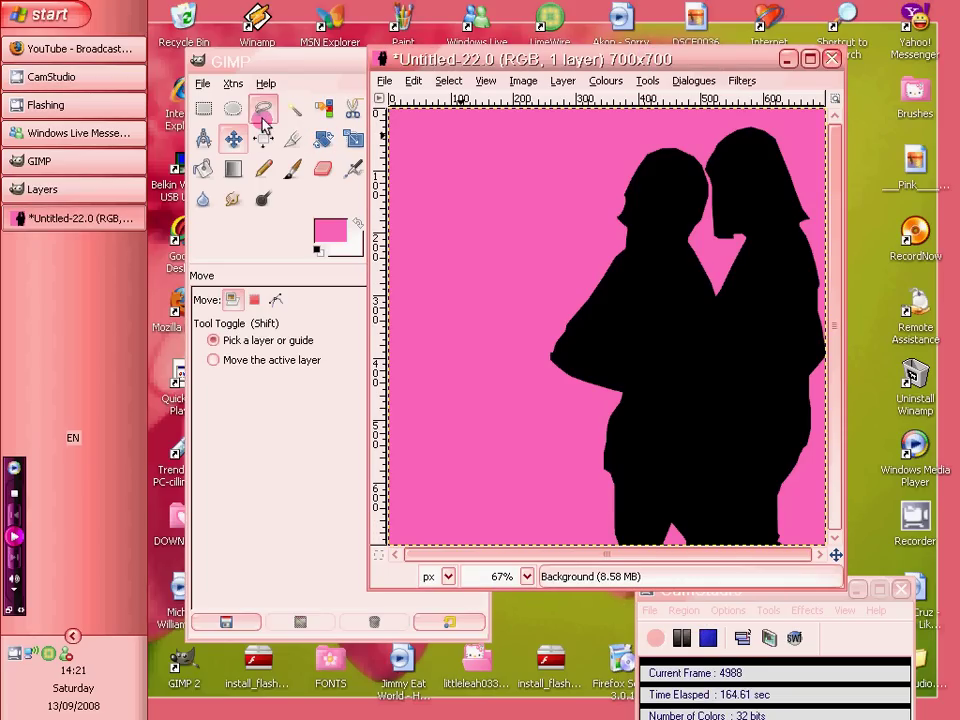
{"action": "left_click", "coordinate": [310, 68]}
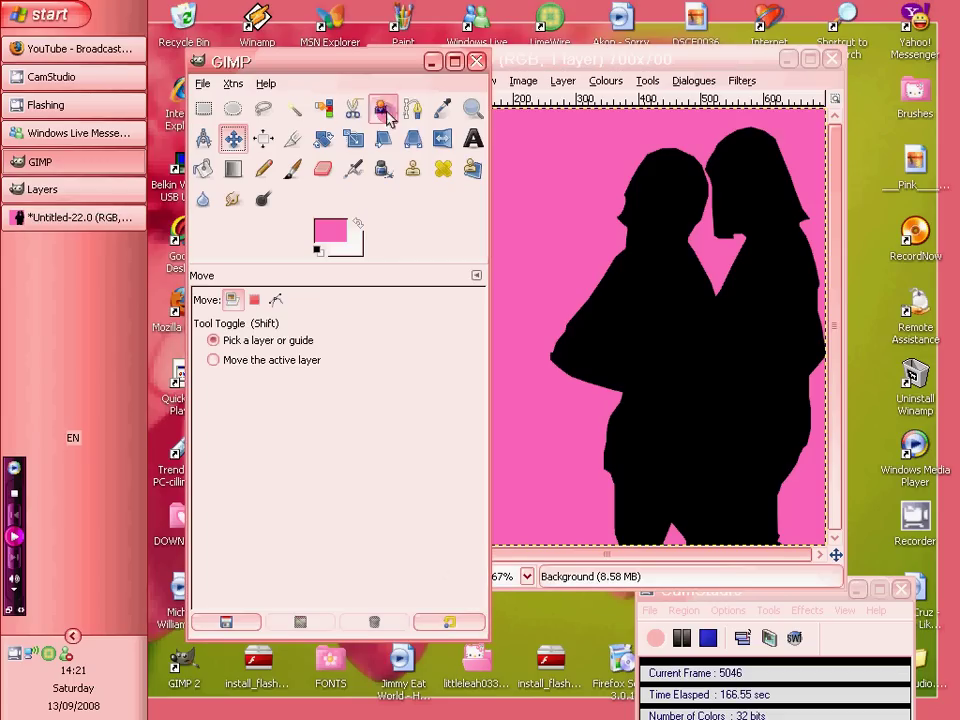
{"action": "left_click", "coordinate": [414, 107]}
{"action": "left_click", "coordinate": [330, 232]}
{"action": "left_click", "coordinate": [439, 249]}
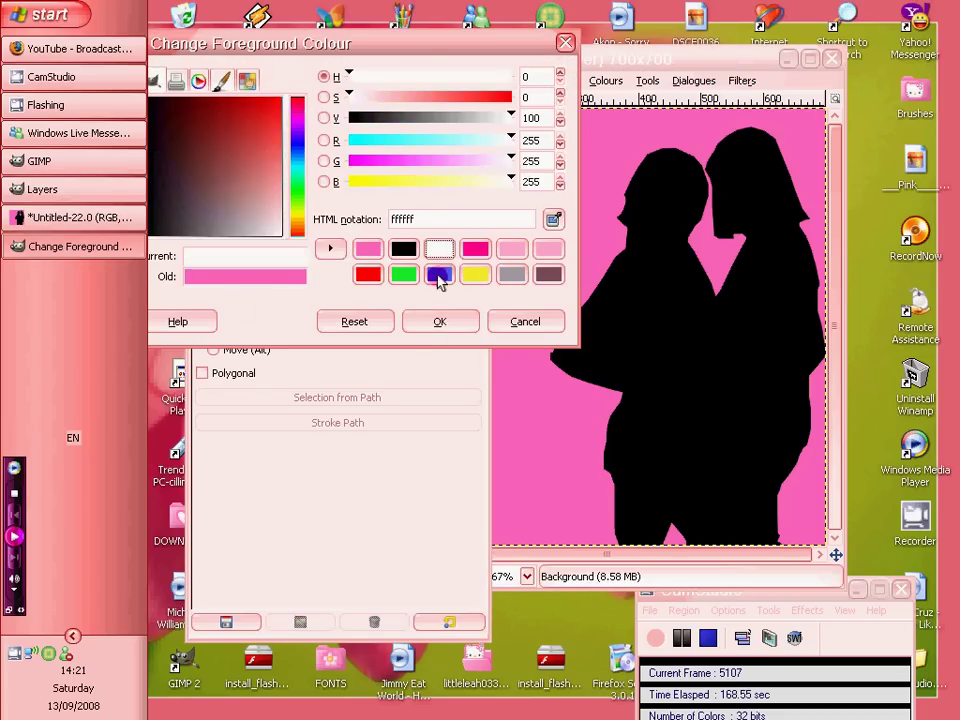
{"action": "left_click", "coordinate": [440, 321]}
- Zoom the canvas through 400% and 200% before settling back at 100%
{"action": "left_click", "coordinate": [447, 582]}
{"action": "left_click", "coordinate": [500, 576]}
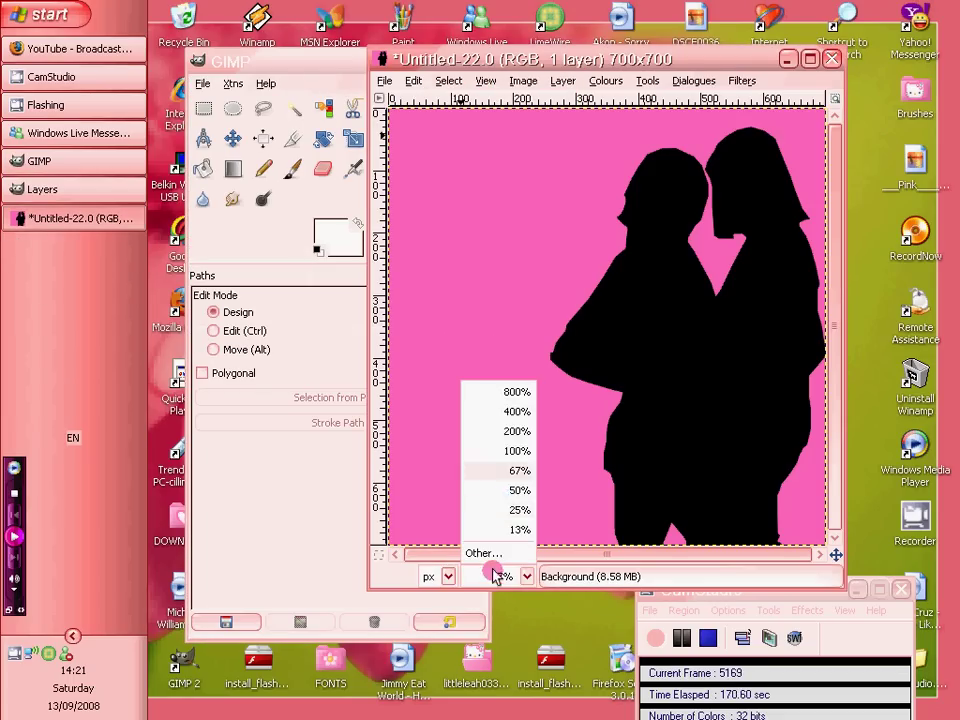
{"action": "left_click", "coordinate": [493, 412]}
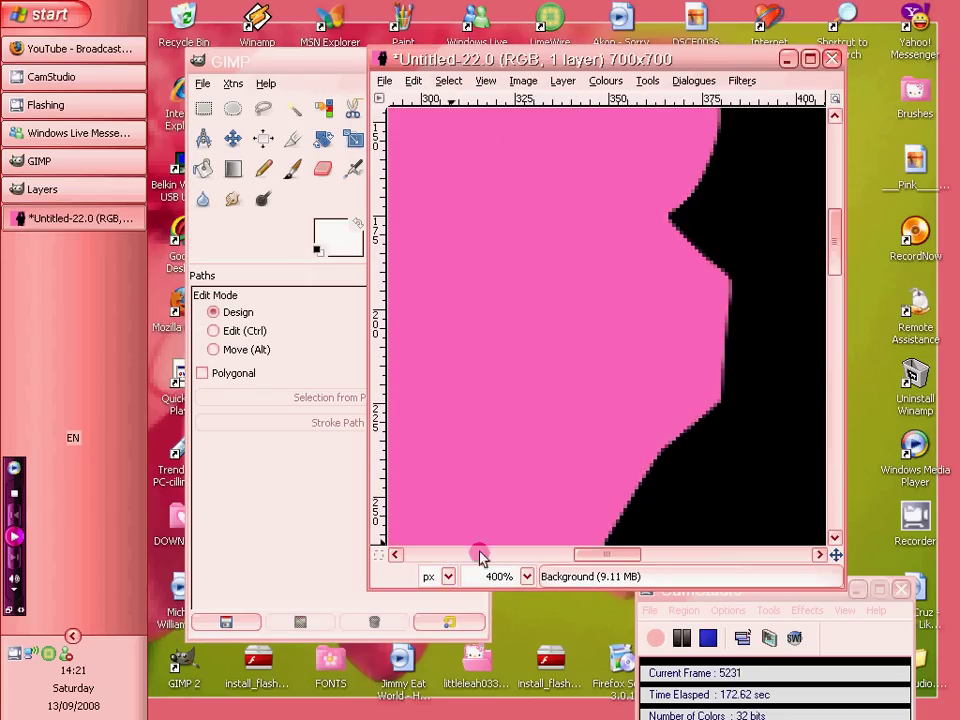
{"action": "left_click", "coordinate": [500, 576]}
{"action": "left_click", "coordinate": [493, 411]}
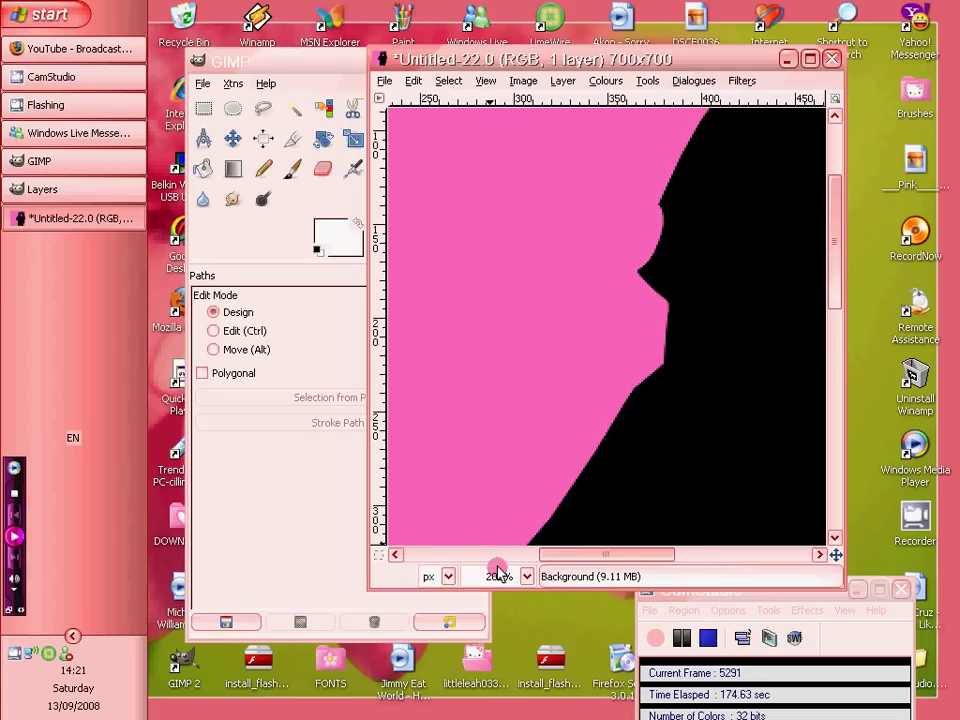
{"action": "left_click", "coordinate": [500, 576]}
{"action": "left_click", "coordinate": [500, 451]}
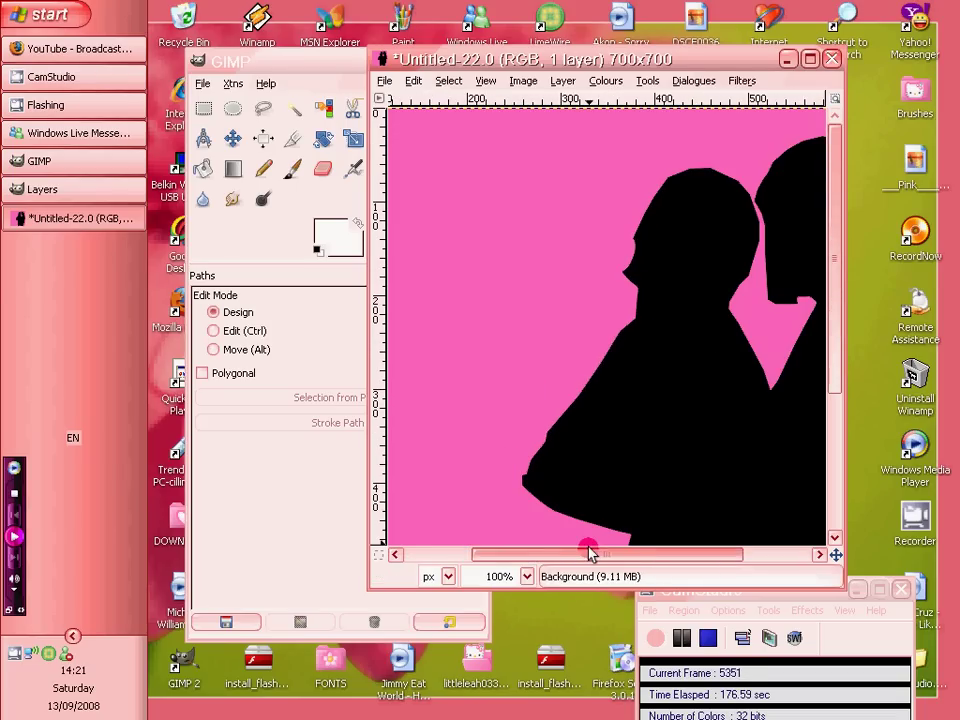
{"action": "left_click_drag", "start_coordinate": [589, 553], "coordinate": [671, 553]}
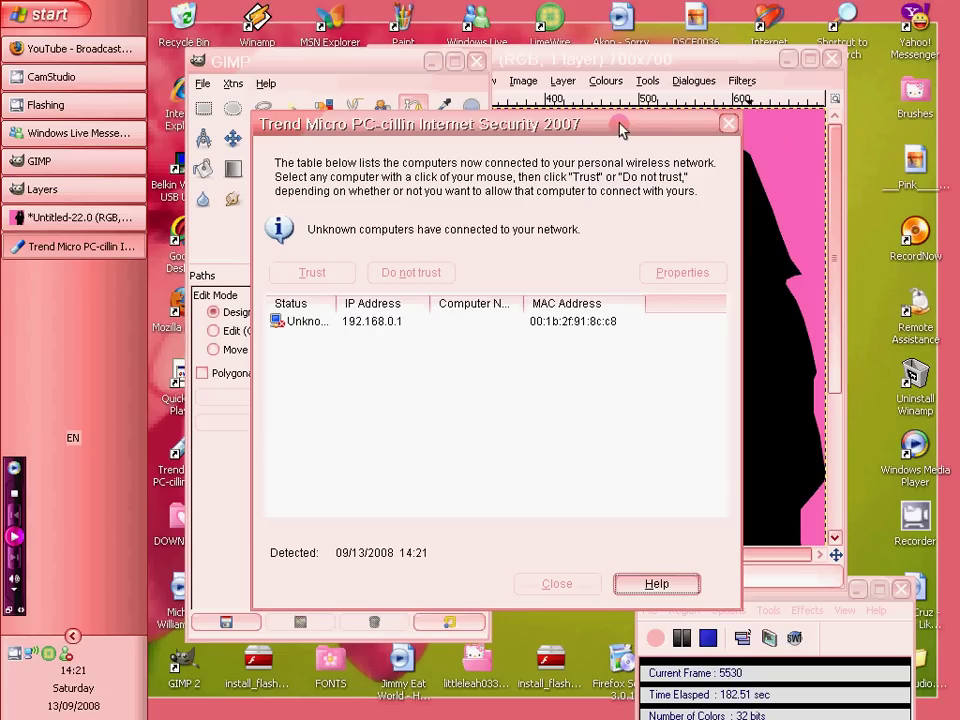
{"action": "left_click", "coordinate": [756, 588]}
{"action": "left_click", "coordinate": [652, 614]}
{"action": "left_click", "coordinate": [668, 658]}
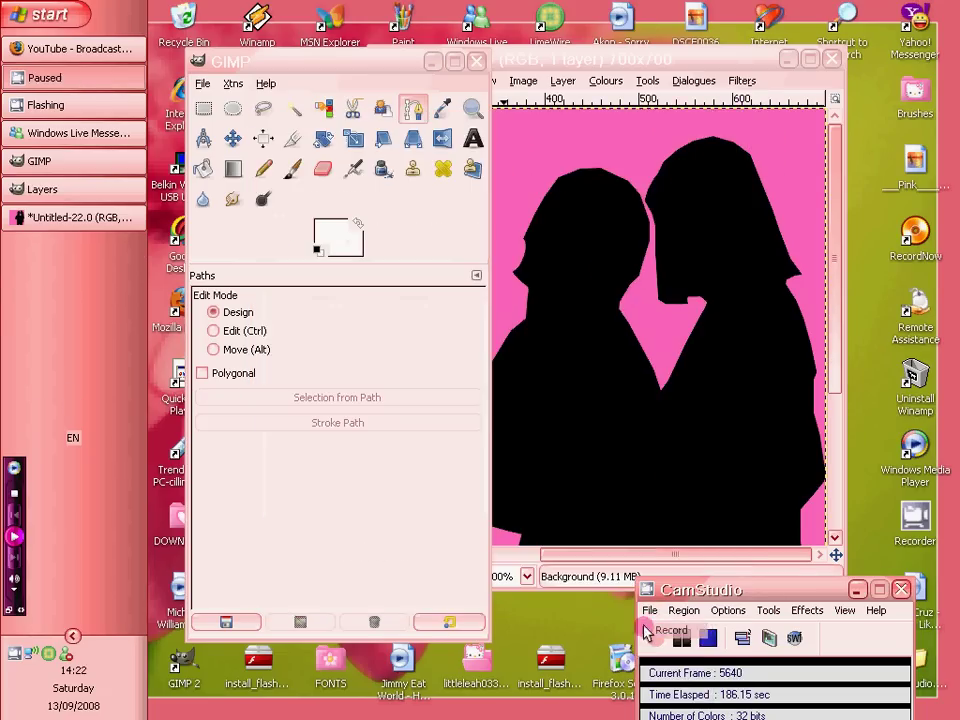
{"action": "left_click", "coordinate": [666, 630]}
{"action": "left_click", "coordinate": [525, 62]}
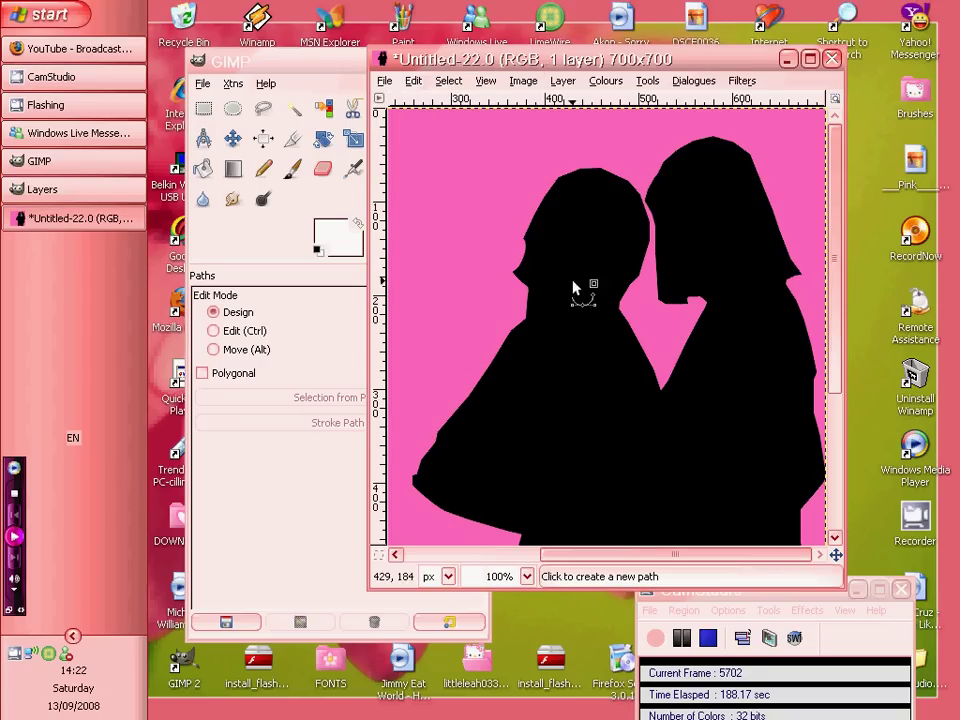
- Stroke a white wire path from the left woman's ear down to the canvas bottom edge
{"action": "left_click", "coordinate": [577, 242]}
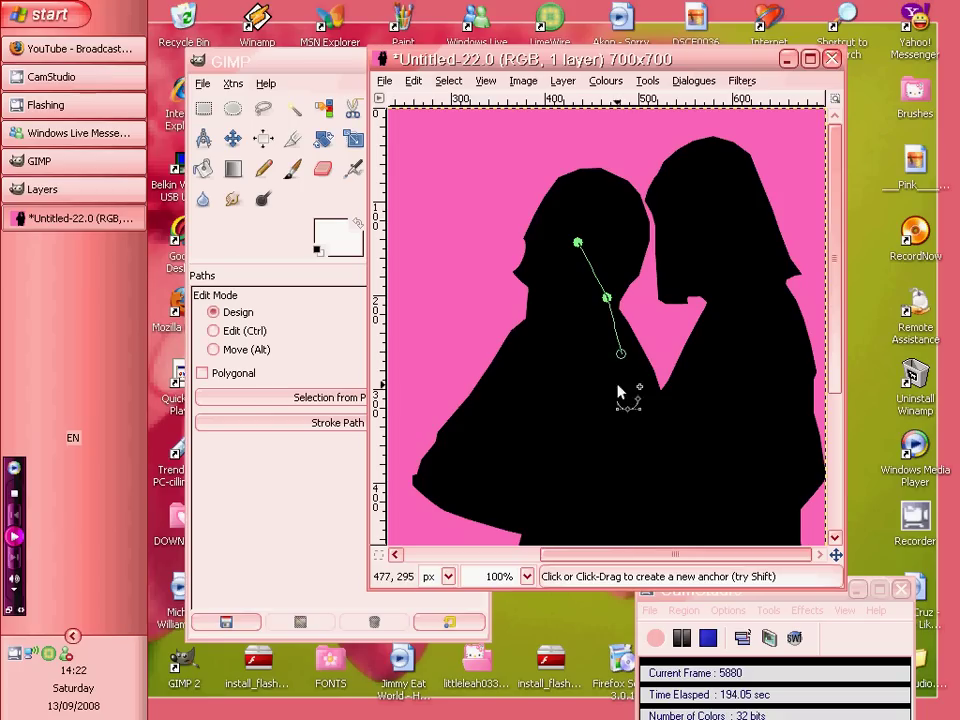
{"action": "left_click", "coordinate": [538, 515]}
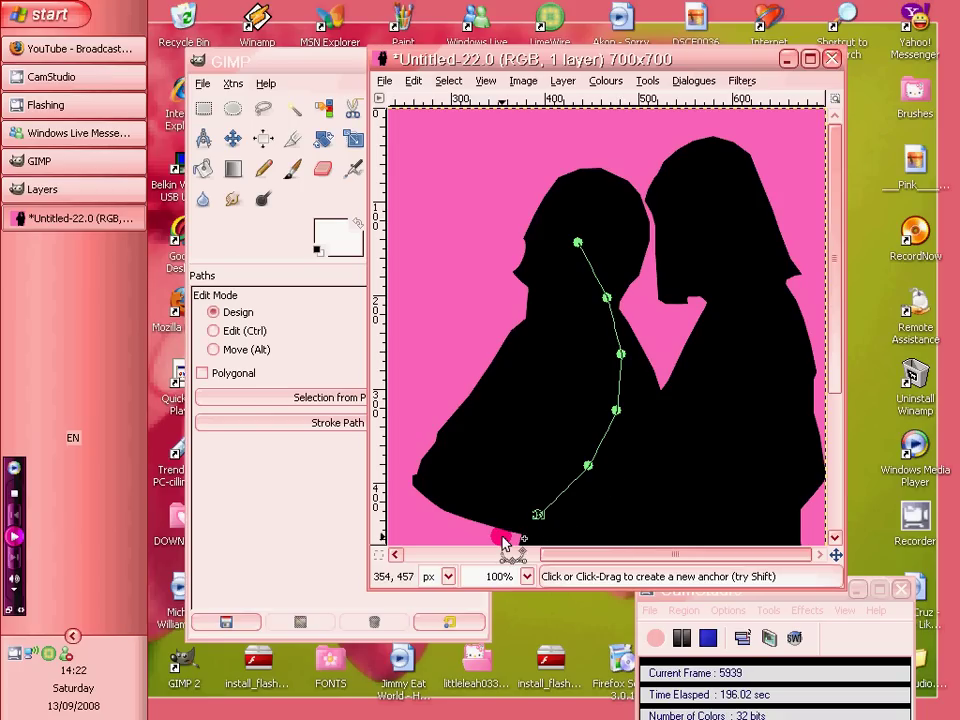
{"action": "left_click", "coordinate": [338, 423]}
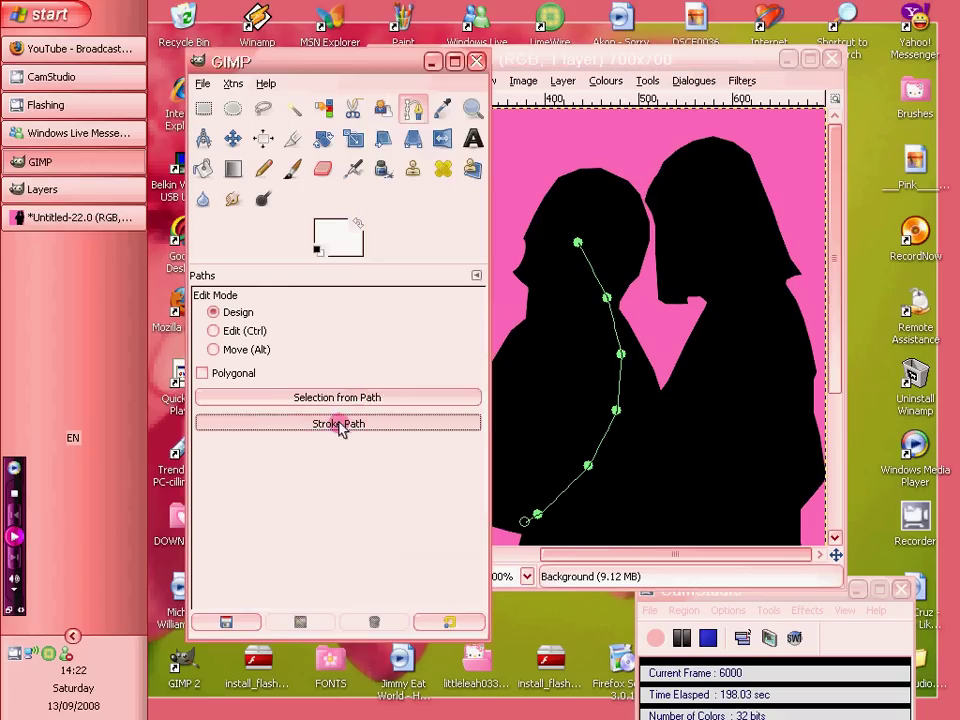
{"action": "left_click", "coordinate": [456, 408]}
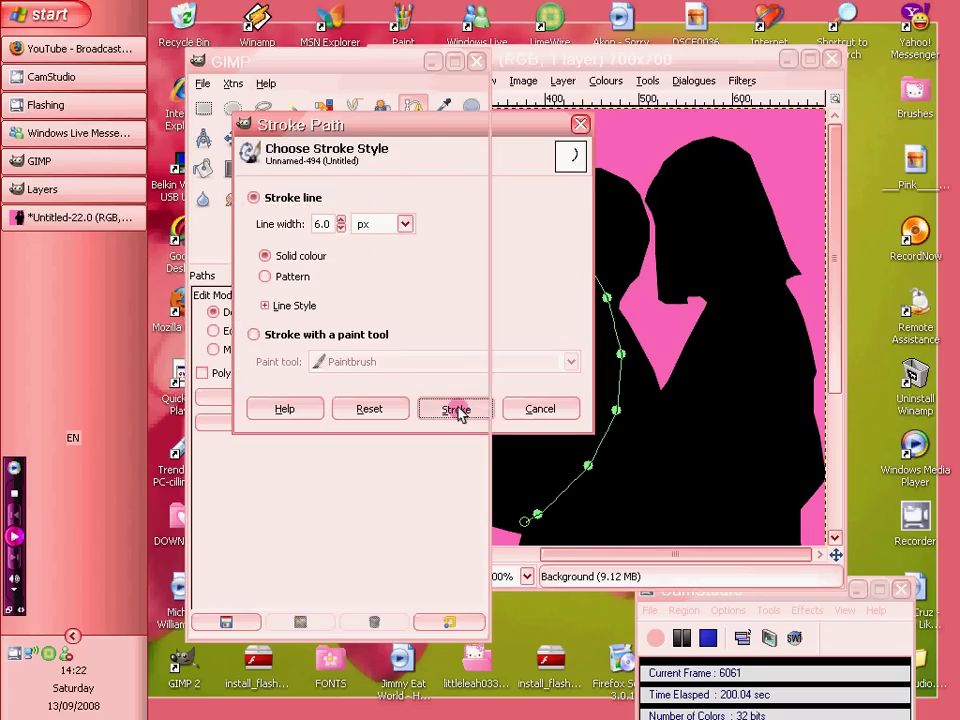
{"action": "left_click", "coordinate": [528, 55]}
{"action": "left_click", "coordinate": [448, 80]}
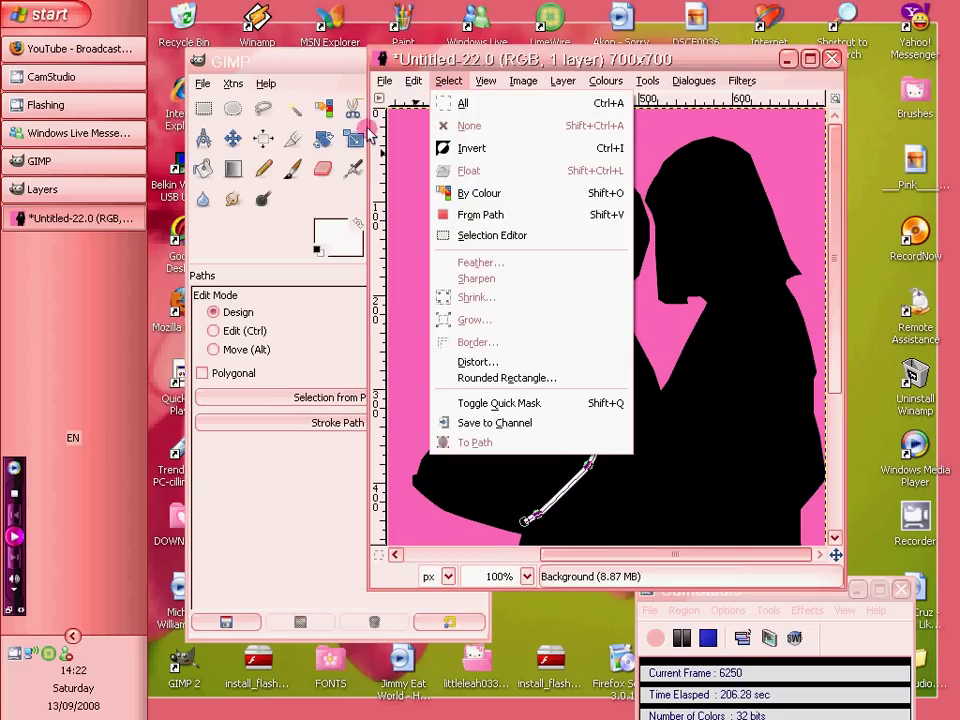
{"action": "left_click", "coordinate": [330, 118]}
{"action": "left_click", "coordinate": [293, 108]}
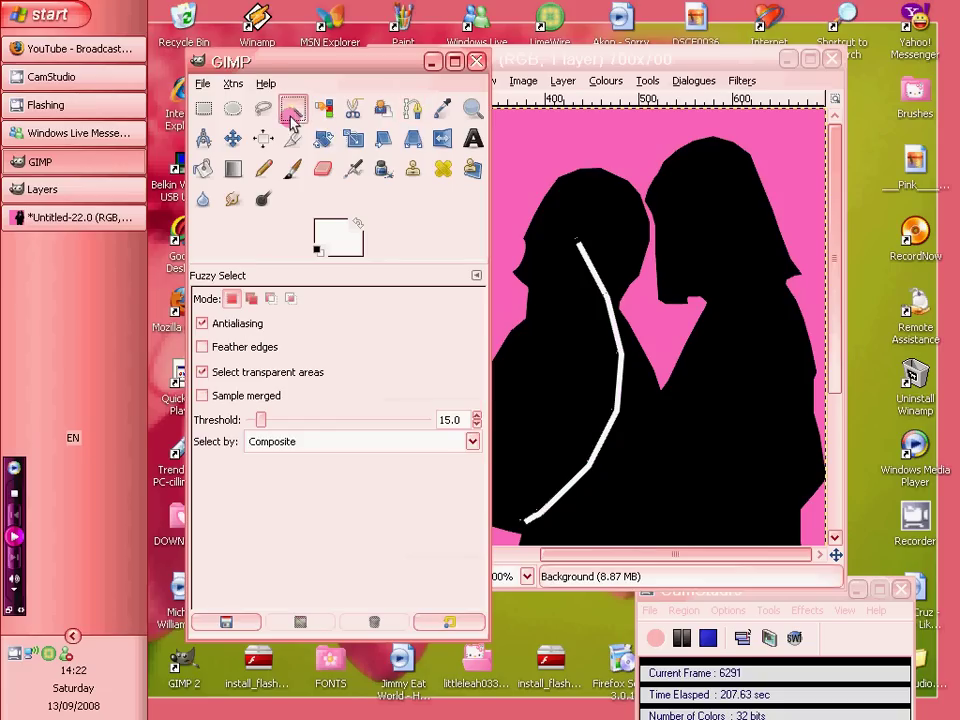
{"action": "left_click", "coordinate": [413, 108]}
- Draw a branch path off the cord toward the face and stroke it white, forming a Y
{"action": "left_click", "coordinate": [607, 292]}
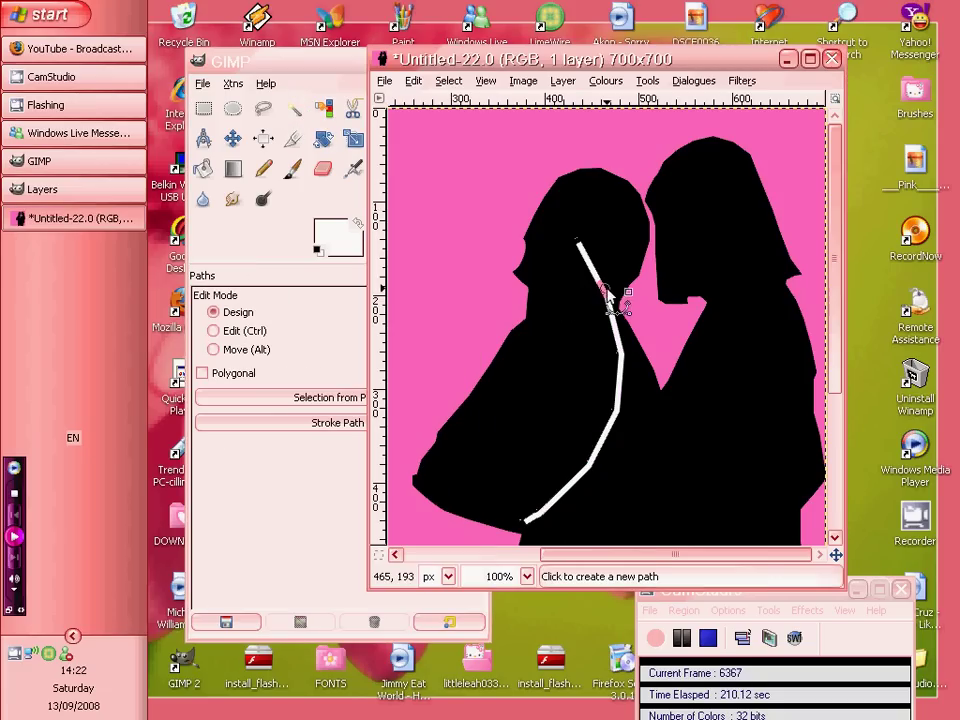
{"action": "left_click_drag", "start_coordinate": [606, 289], "coordinate": [629, 256]}
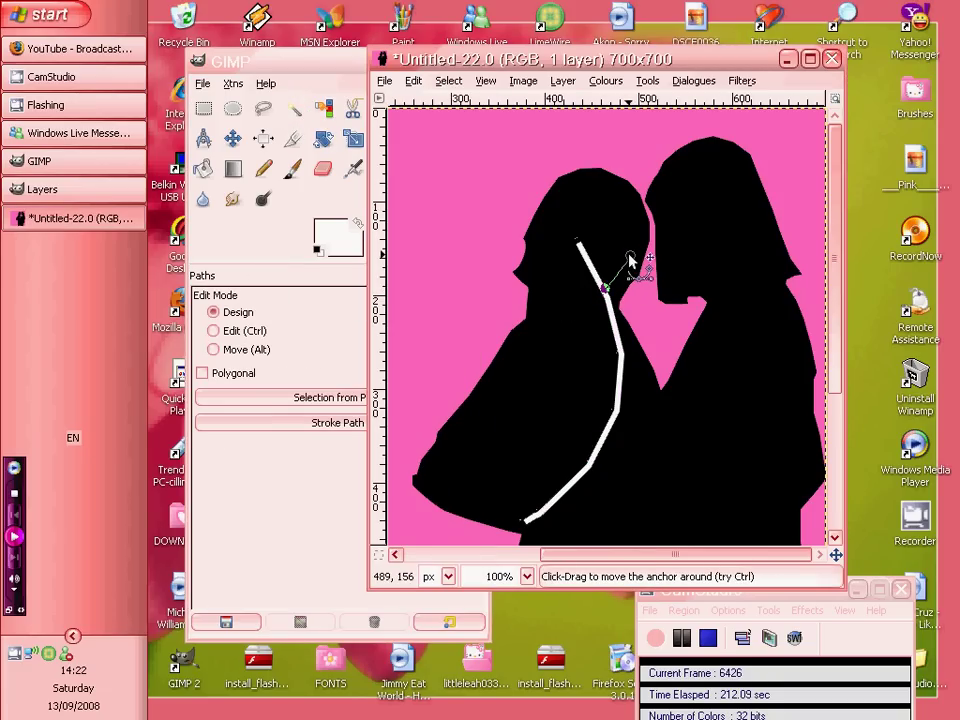
{"action": "left_click", "coordinate": [626, 258]}
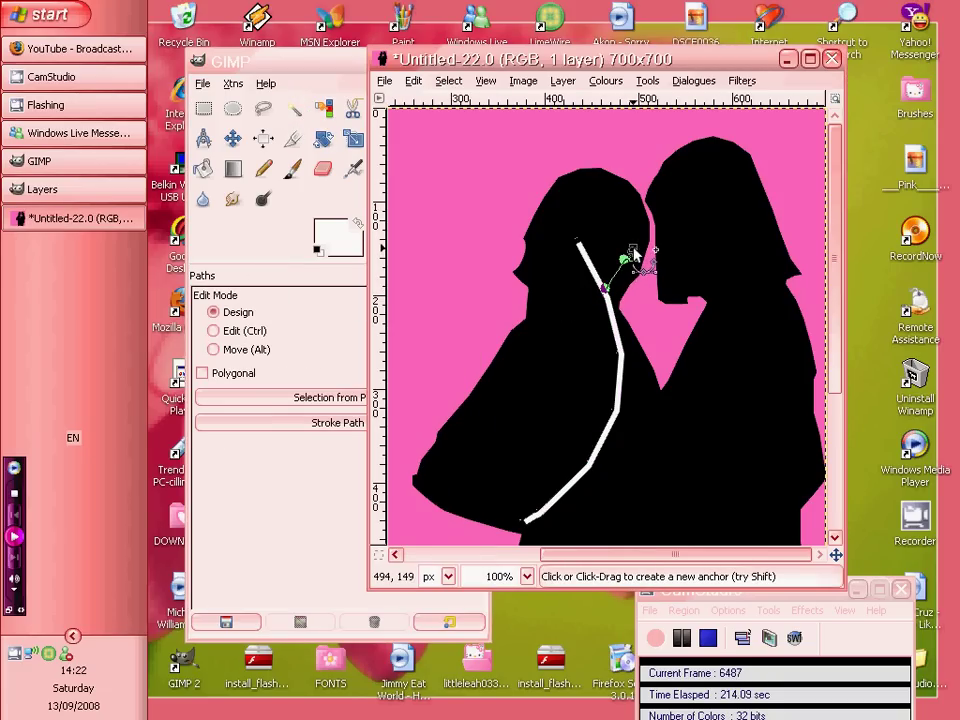
{"action": "key", "text": "ctrl+z"}
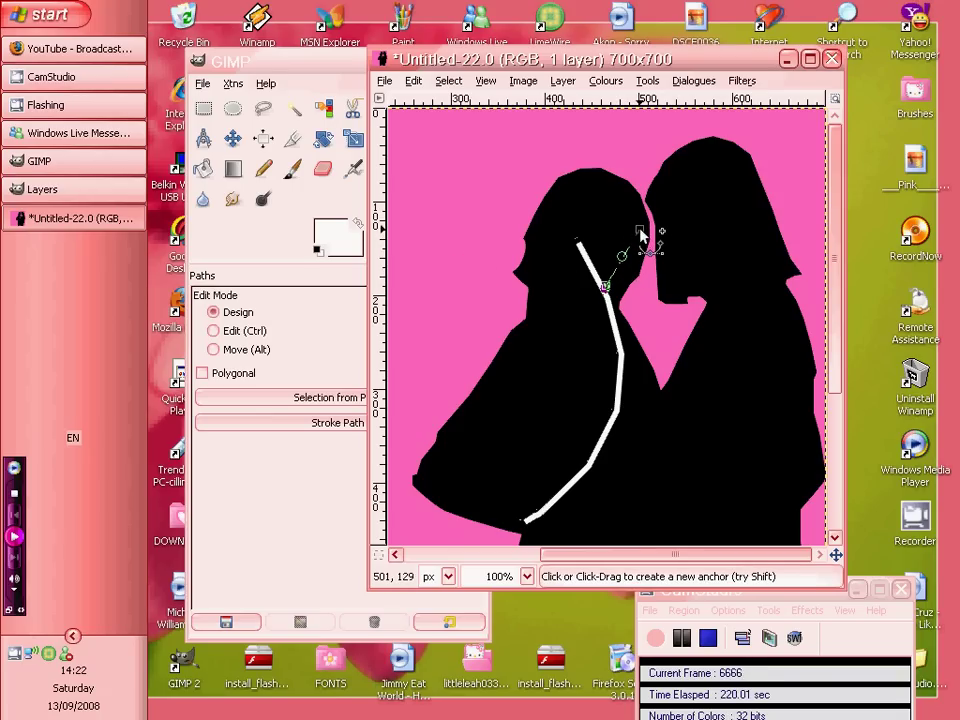
{"action": "left_click_drag", "start_coordinate": [641, 262], "coordinate": [718, 214]}
{"action": "key", "text": "ctrl+z"}
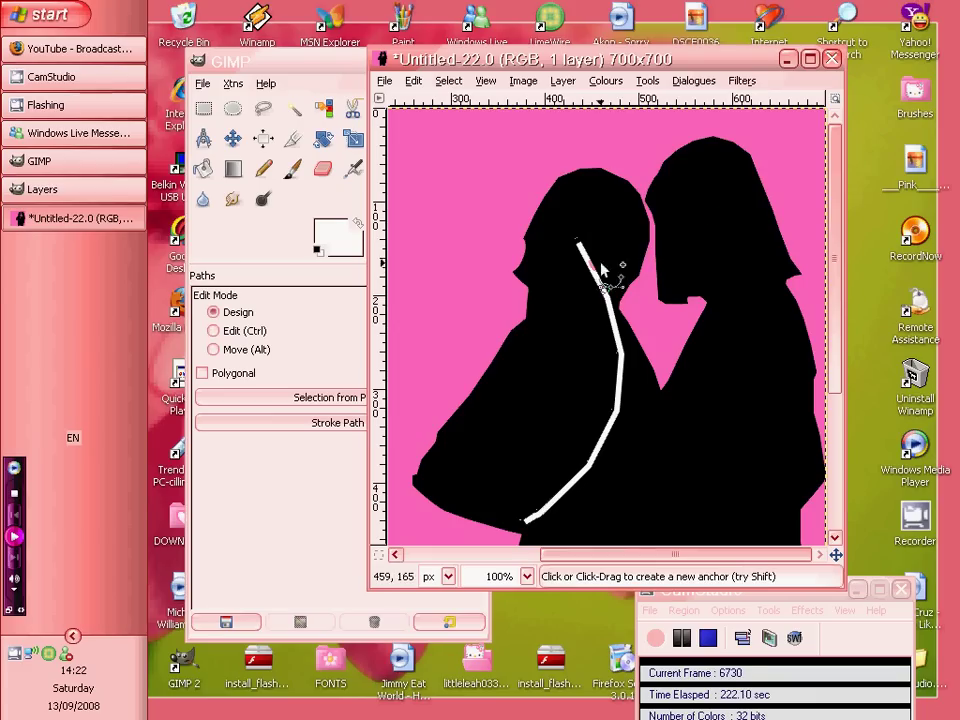
{"action": "left_click", "coordinate": [343, 396]}
{"action": "left_click", "coordinate": [337, 422]}
{"action": "left_click", "coordinate": [456, 436]}
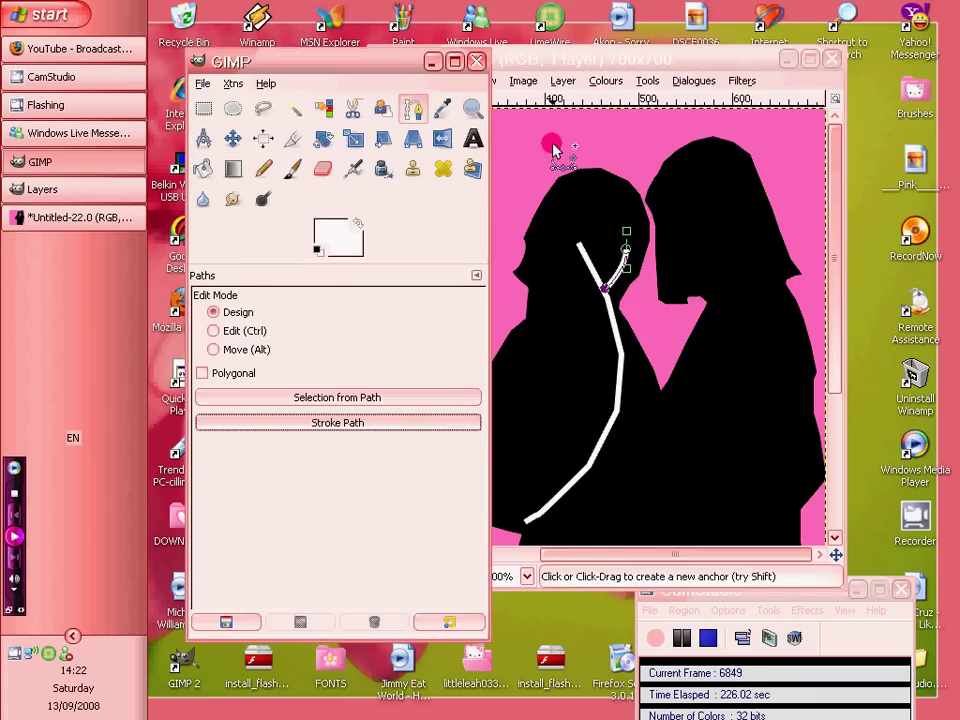
{"action": "left_click", "coordinate": [523, 81]}
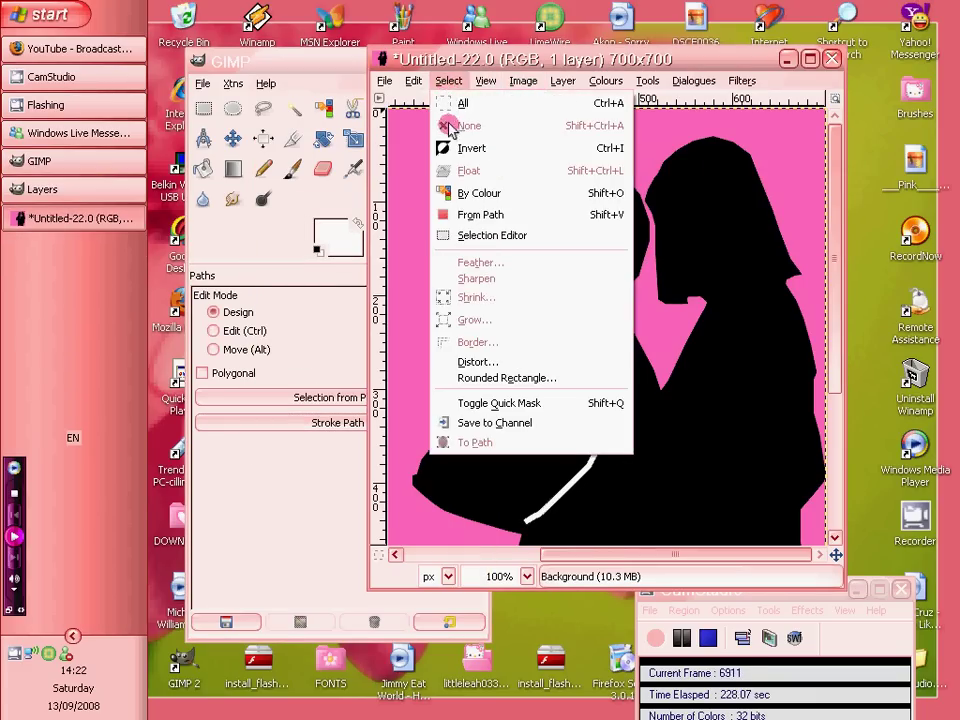
{"action": "left_click", "coordinate": [253, 116]}
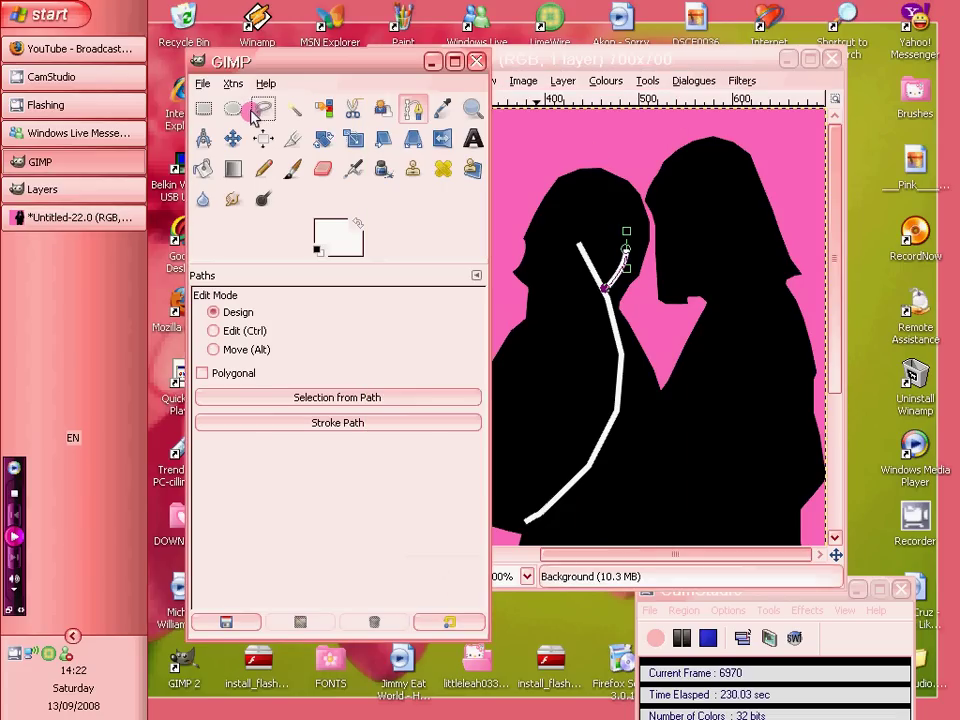
{"action": "left_click", "coordinate": [266, 110]}
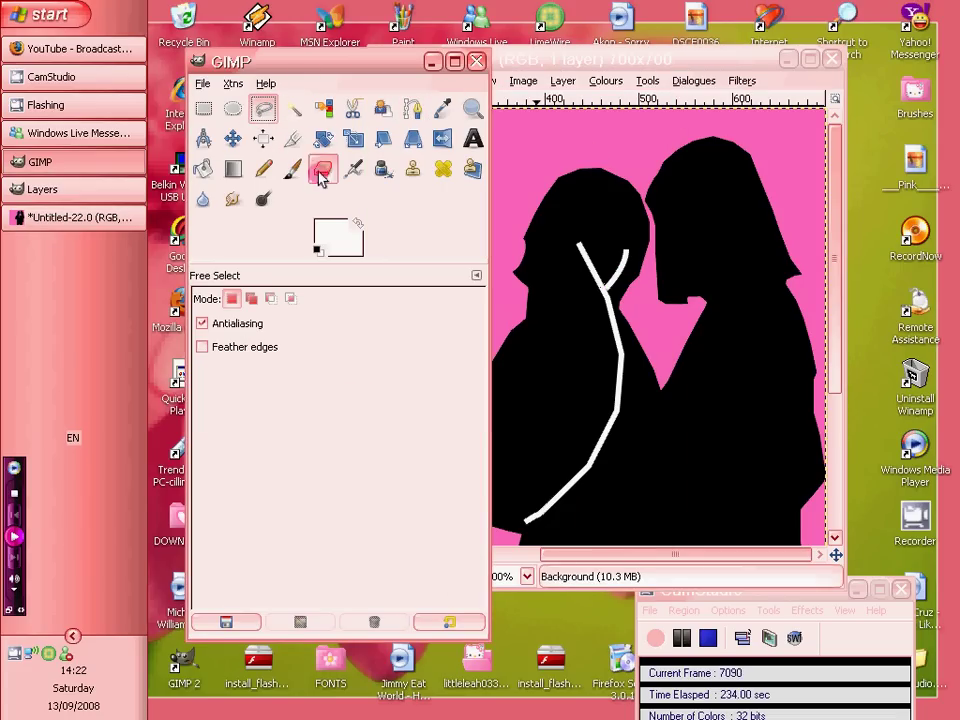
- Stroke a white U-shaped earphone curve around the right woman's ear
{"action": "left_click", "coordinate": [413, 108]}
{"action": "left_click", "coordinate": [566, 62]}
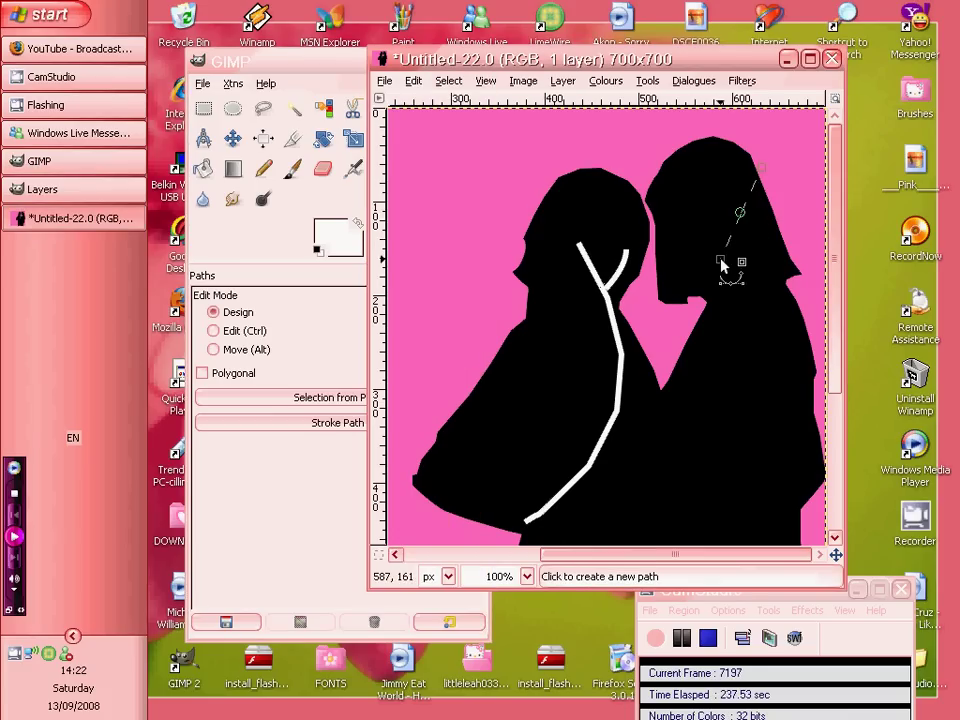
{"action": "mouse_move", "coordinate": [740, 212]}
{"action": "left_mouse_down"}
{"action": "mouse_move", "coordinate": [742, 231]}
{"action": "mouse_move", "coordinate": [717, 272]}
{"action": "left_mouse_up"}
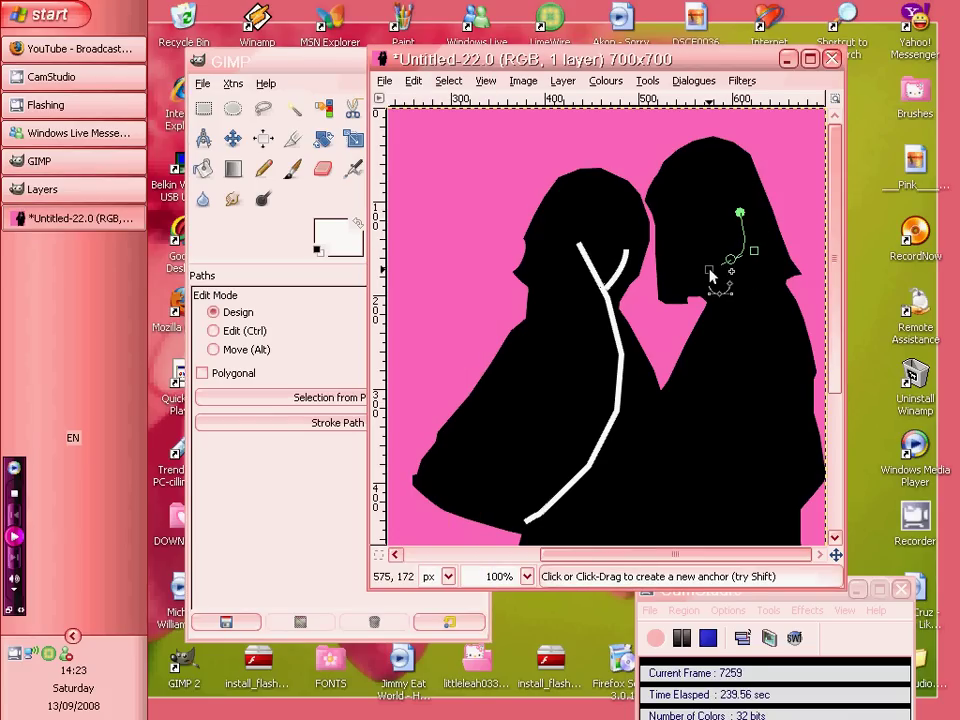
{"action": "left_click_drag", "start_coordinate": [680, 221], "coordinate": [688, 207]}
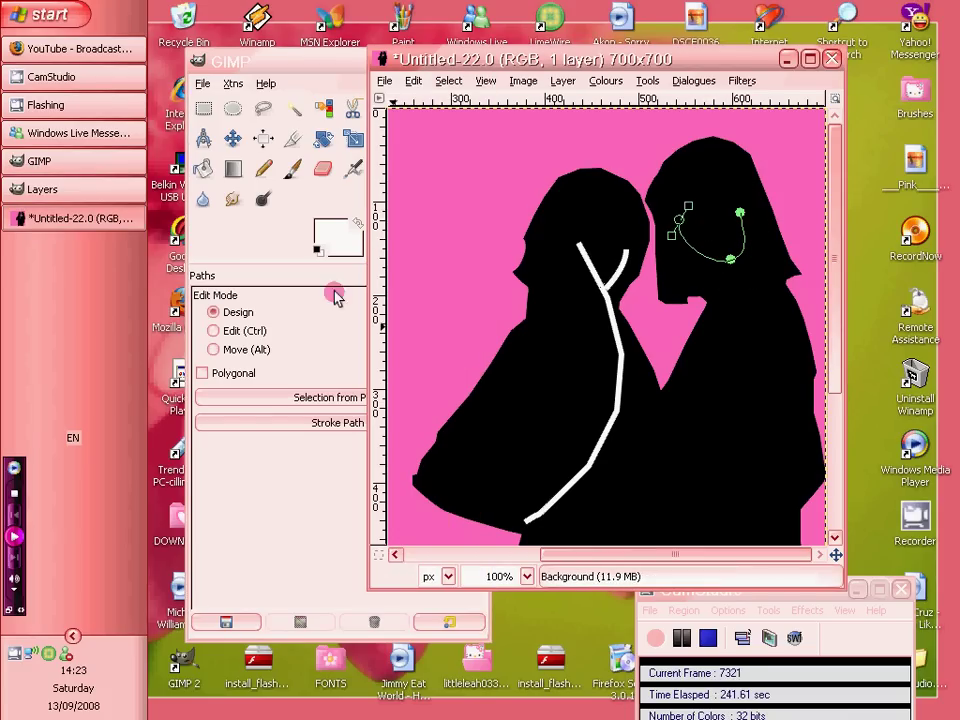
{"action": "left_click", "coordinate": [318, 426]}
{"action": "left_click", "coordinate": [458, 462]}
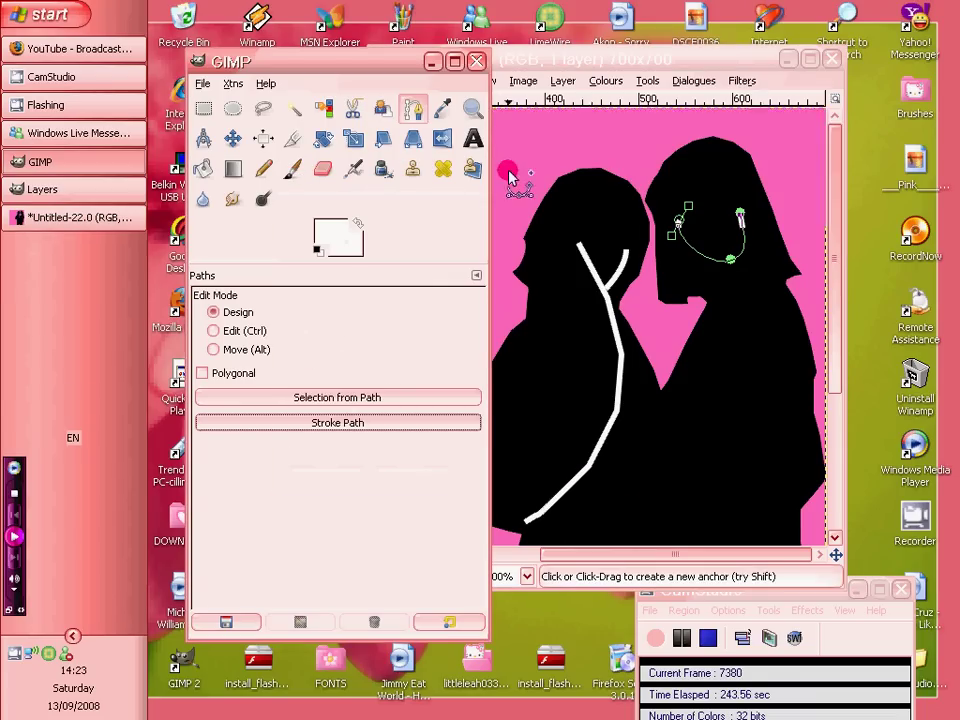
{"action": "left_click", "coordinate": [353, 108]}
{"action": "left_click", "coordinate": [416, 109]}
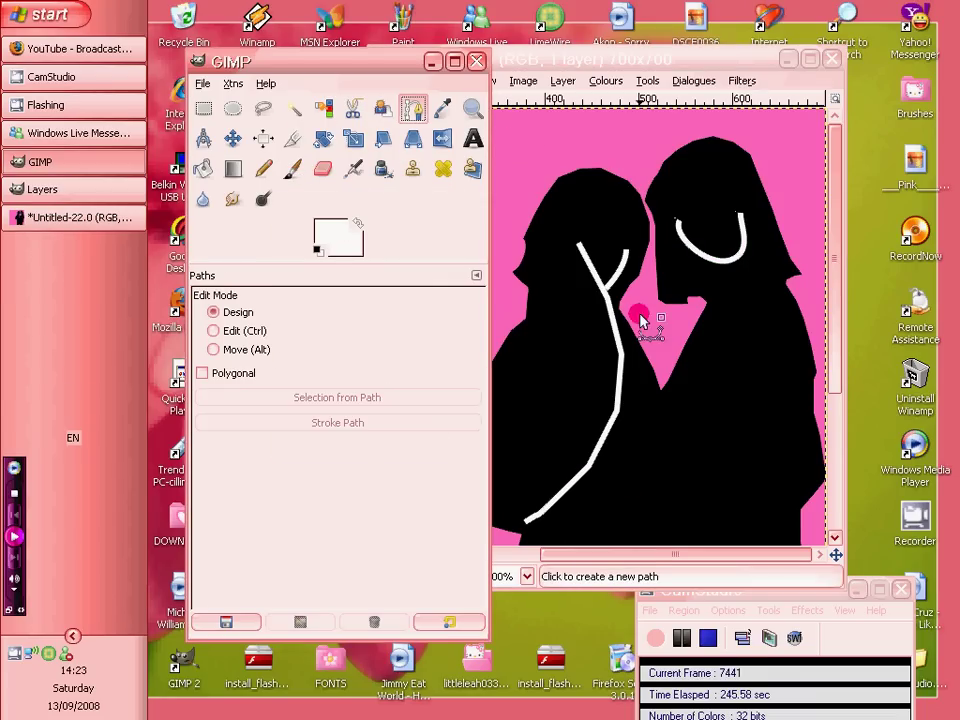
- Stroke a white cord from below the ear loop down toward the lower right
{"action": "left_click", "coordinate": [730, 258]}
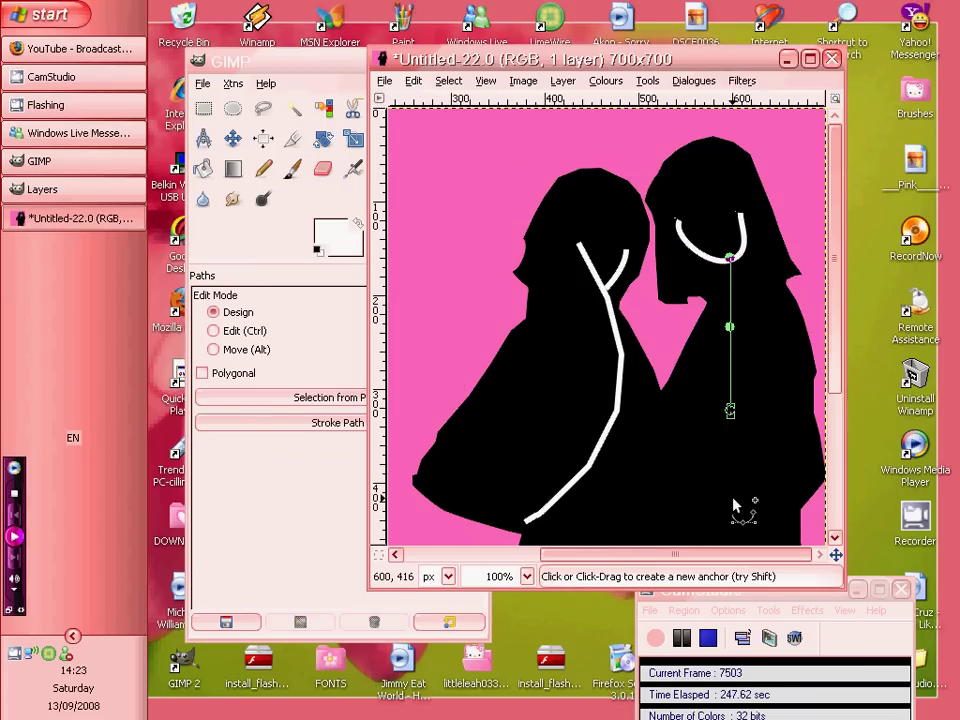
{"action": "left_click", "coordinate": [795, 497]}
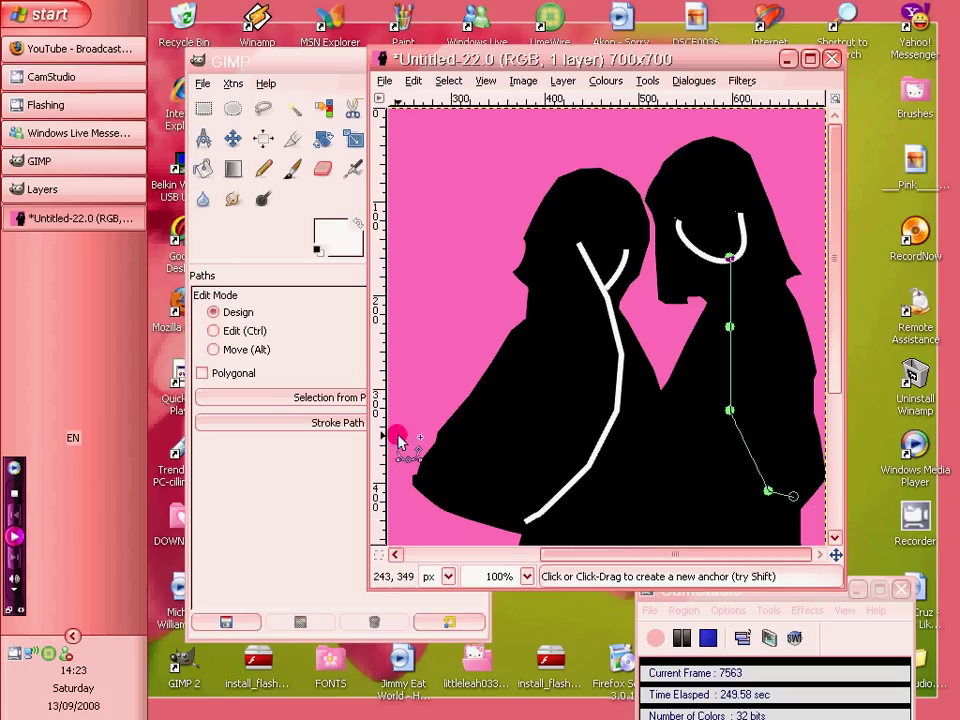
{"action": "left_click", "coordinate": [358, 422]}
{"action": "left_click", "coordinate": [393, 327]}
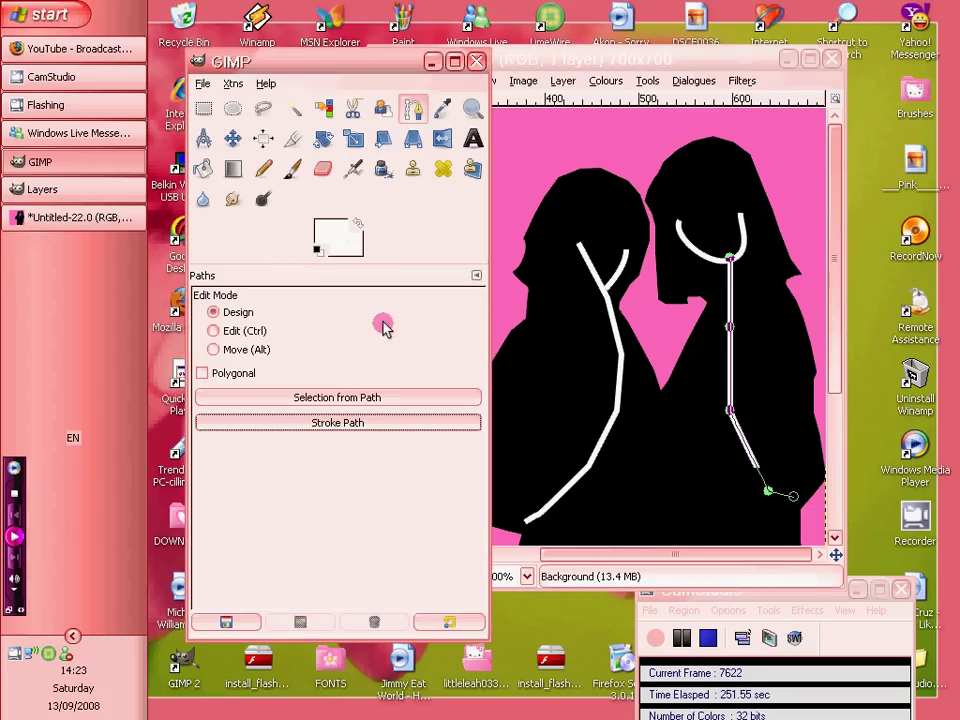
{"action": "left_click", "coordinate": [430, 60]}
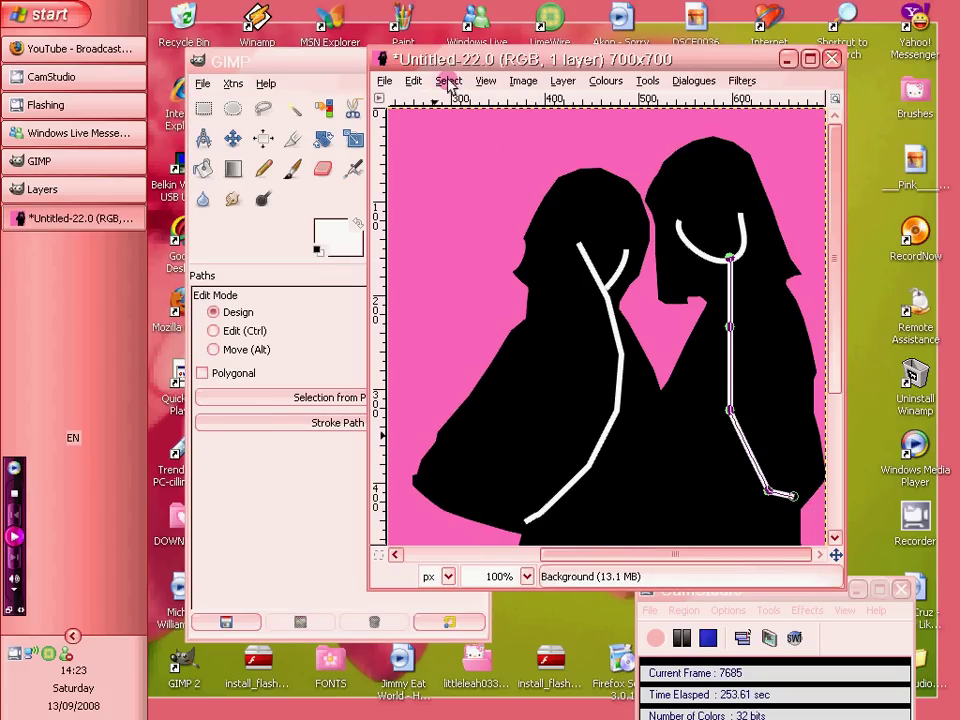
{"action": "left_click", "coordinate": [449, 86]}
{"action": "left_click", "coordinate": [320, 118]}
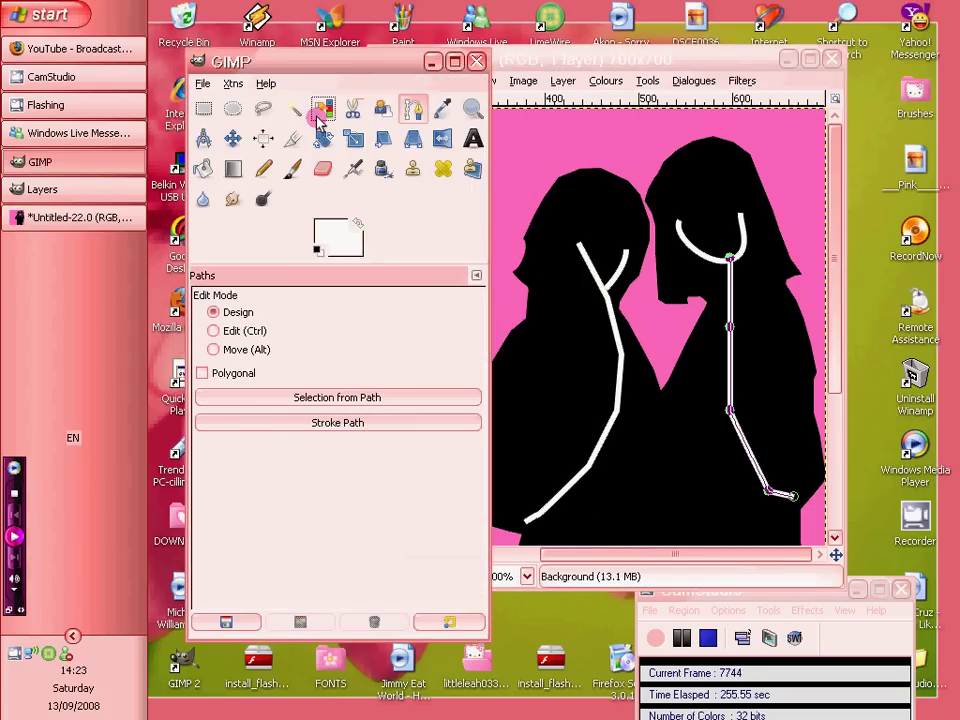
{"action": "left_click", "coordinate": [353, 108]}
- Zoom the canvas view to 200%
{"action": "scroll", "coordinate": [514, 289], "scroll_direction": "down", "scroll_amount": 3}
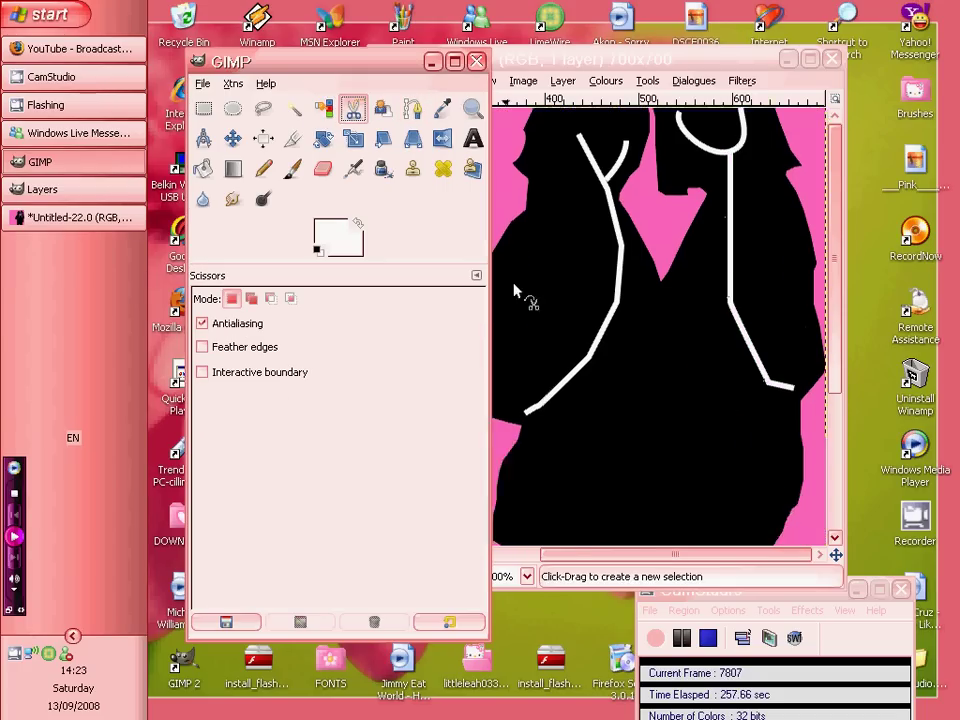
{"action": "left_click", "coordinate": [605, 80]}
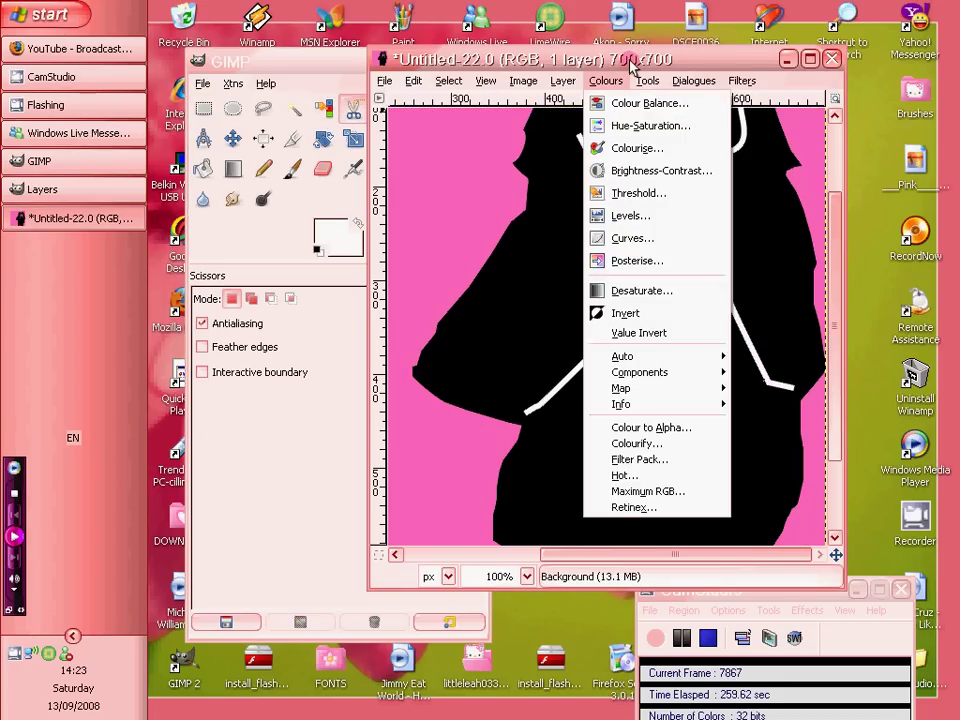
{"action": "left_click", "coordinate": [471, 460]}
{"action": "left_click", "coordinate": [527, 577]}
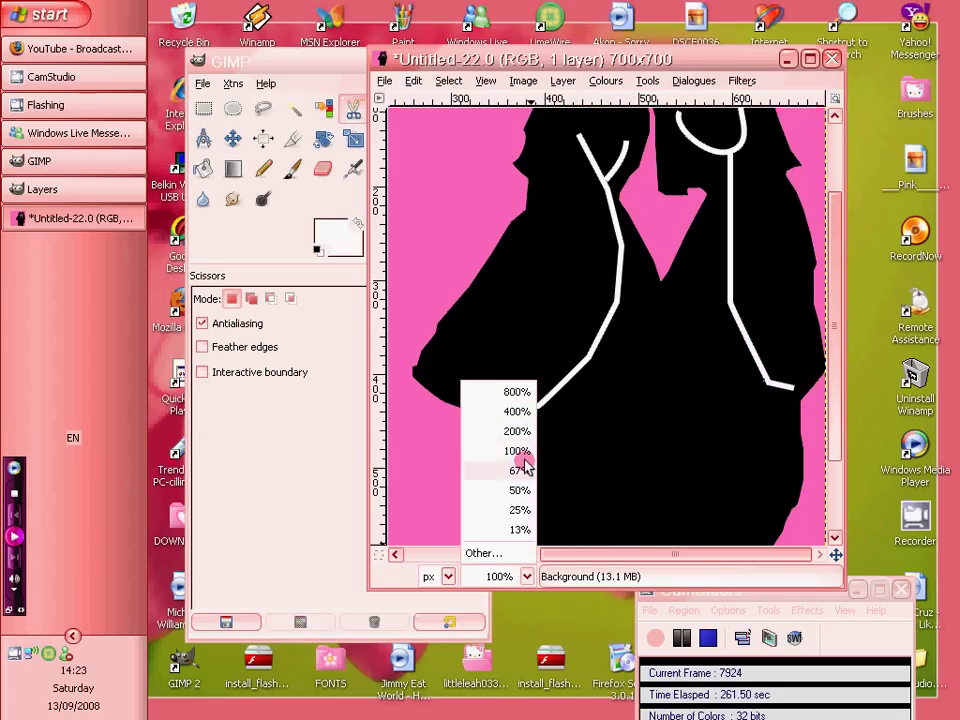
{"action": "left_click", "coordinate": [521, 452]}
{"action": "left_click", "coordinate": [527, 577]}
{"action": "left_click", "coordinate": [516, 429]}
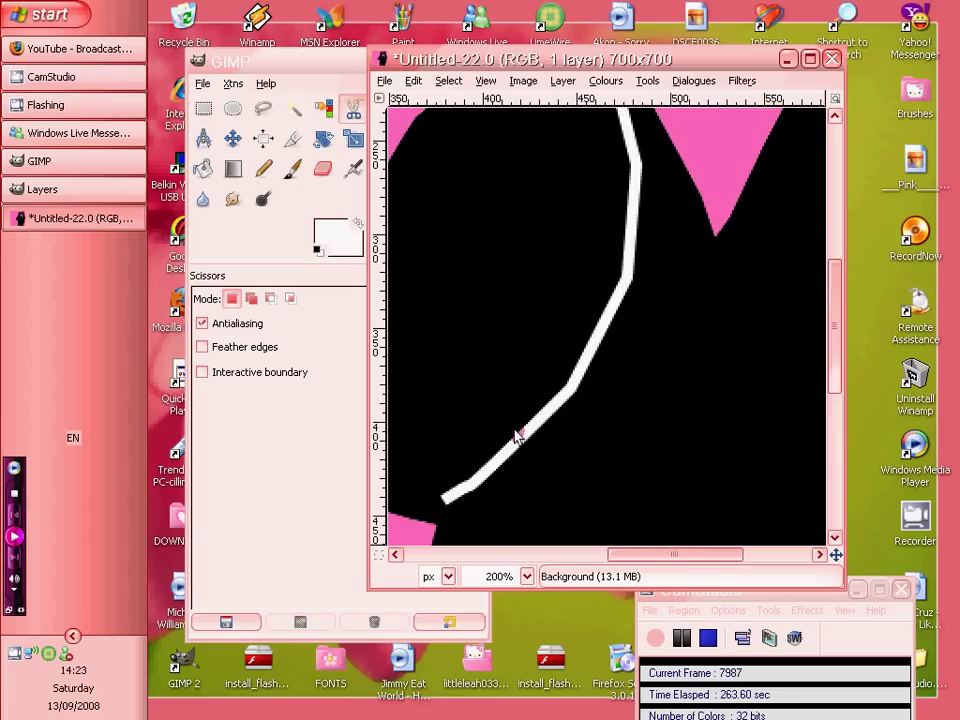
{"action": "scroll", "coordinate": [512, 440], "scroll_direction": "down", "scroll_amount": 3}
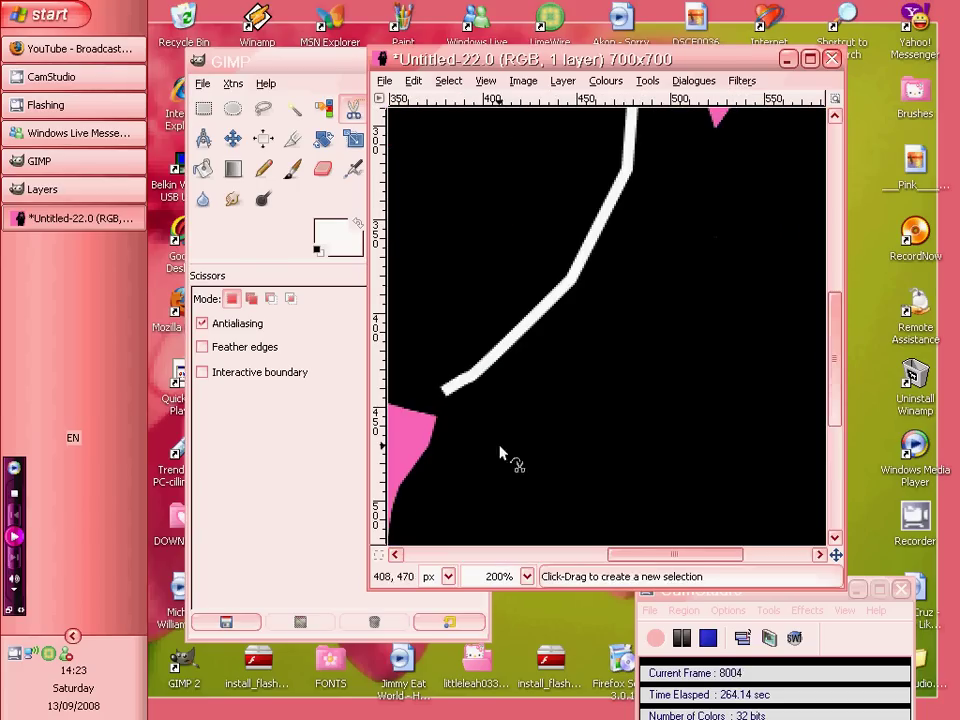
- Paint a solid white rectangle at the end of the left woman's cord
{"action": "left_click", "coordinate": [210, 110]}
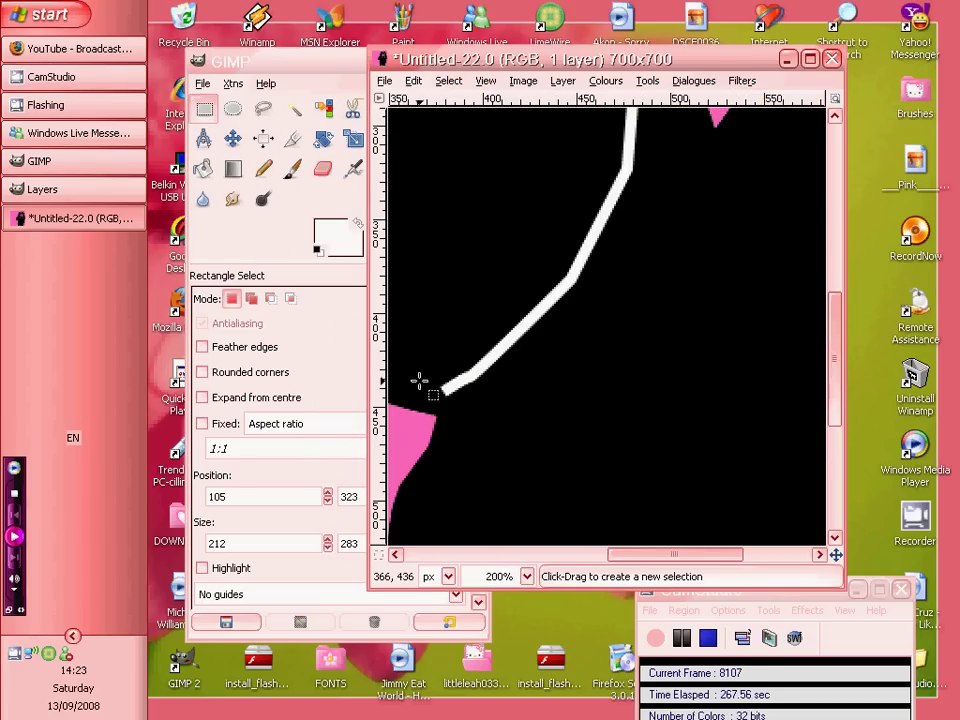
{"action": "left_click_drag", "start_coordinate": [419, 385], "coordinate": [470, 480]}
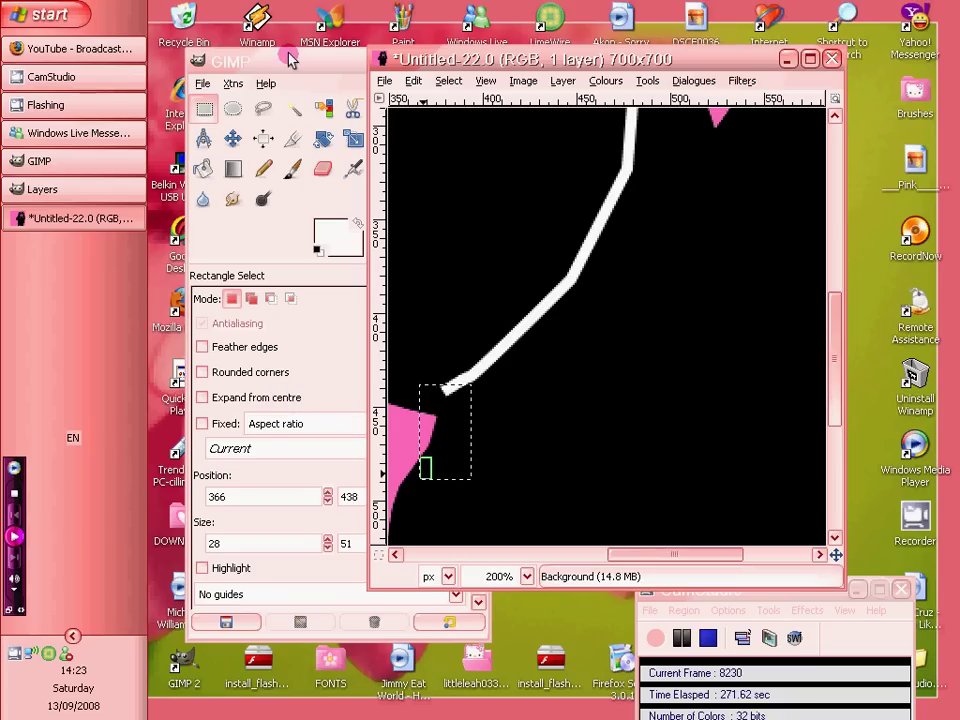
{"action": "left_click", "coordinate": [292, 168]}
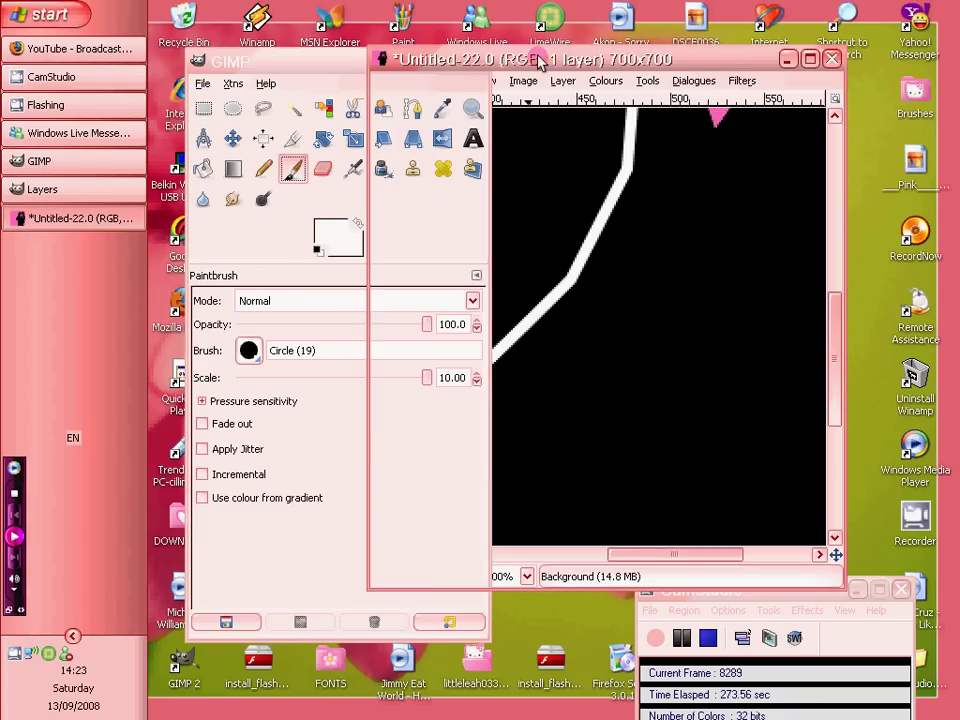
{"action": "left_click_drag", "start_coordinate": [428, 460], "coordinate": [118, 530]}
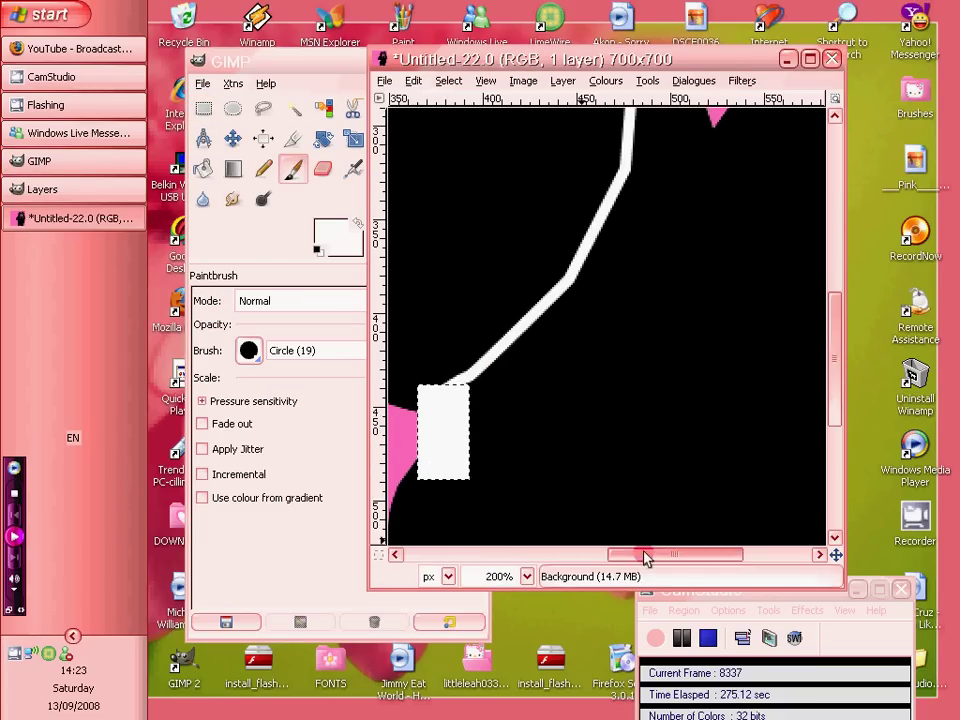
{"action": "left_click_drag", "start_coordinate": [643, 553], "coordinate": [713, 553]}
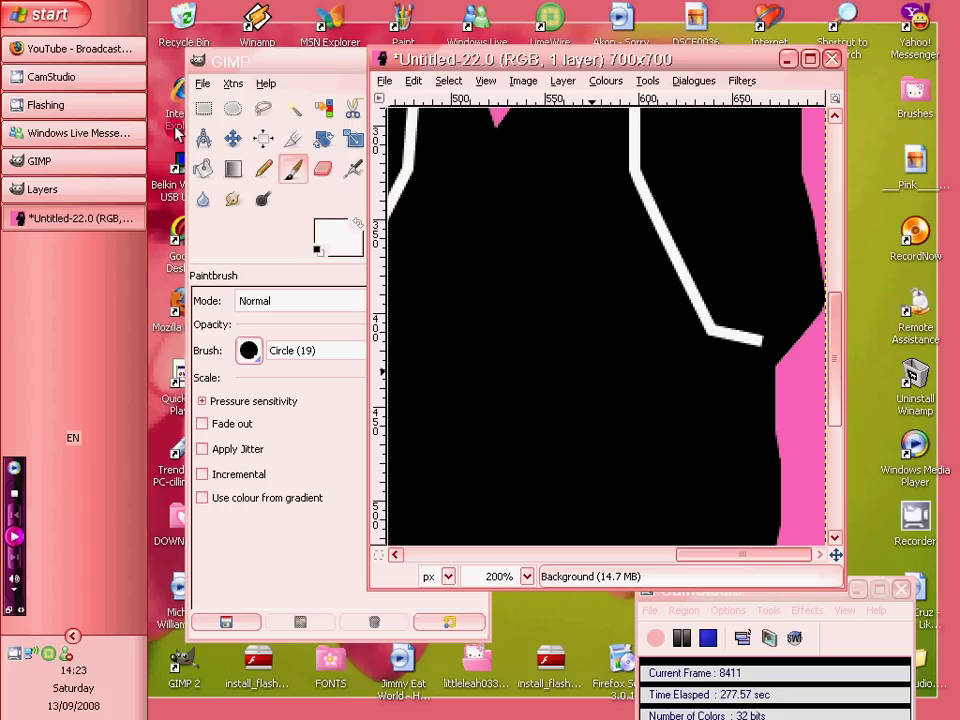
- Paint a solid white rectangle at the end of the right woman's cord
{"action": "left_click", "coordinate": [203, 108]}
{"action": "left_click_drag", "start_coordinate": [725, 311], "coordinate": [812, 432]}
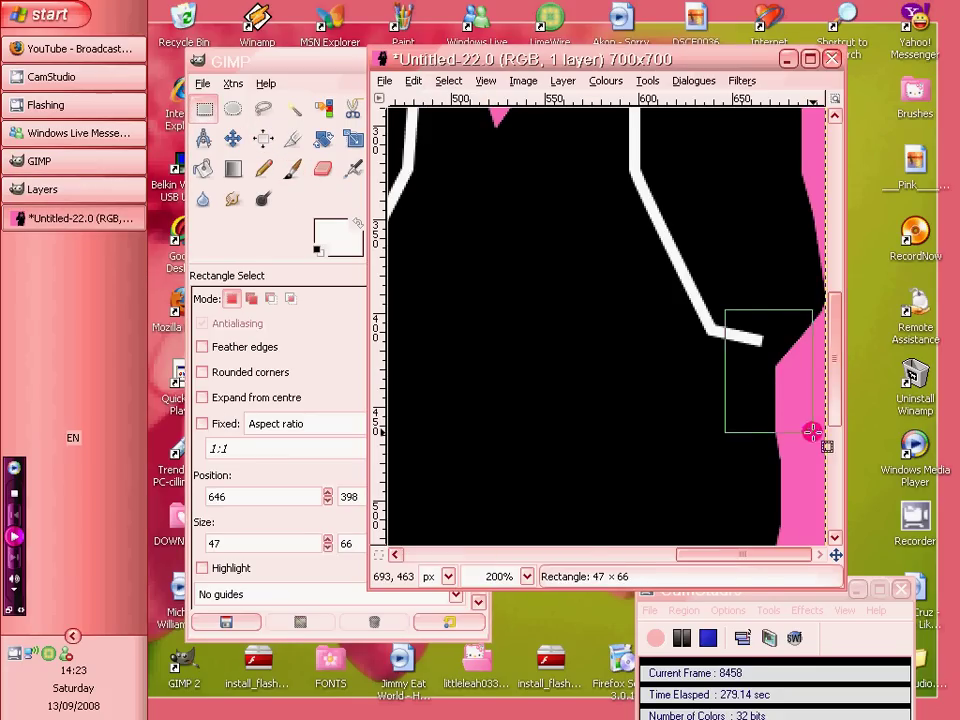
{"action": "left_click", "coordinate": [292, 168]}
{"action": "left_click", "coordinate": [742, 370]}
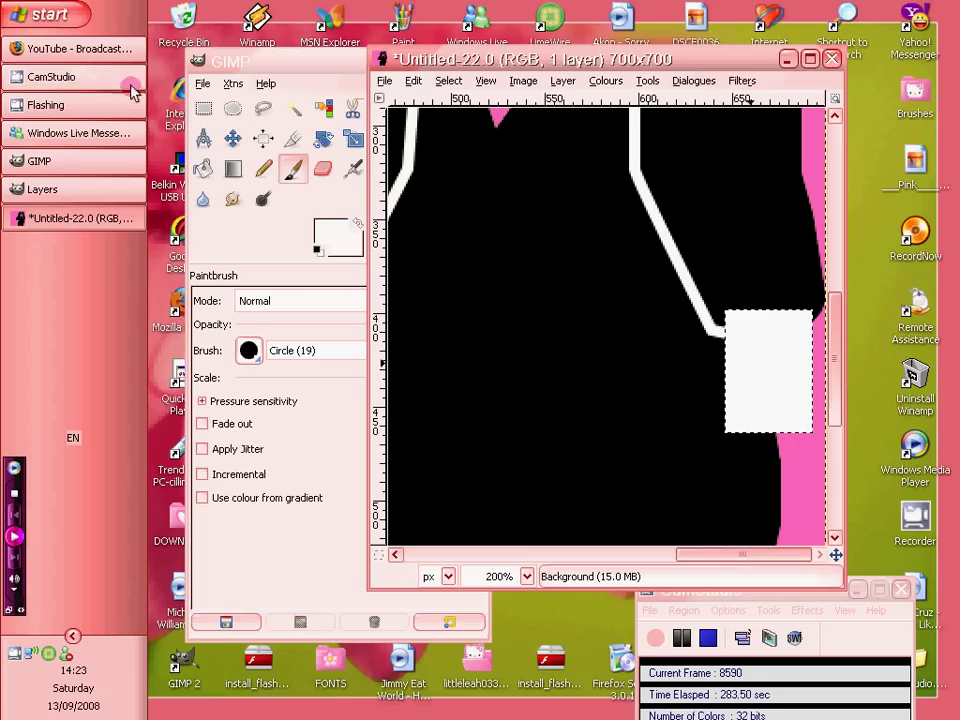
{"action": "left_click", "coordinate": [341, 232]}
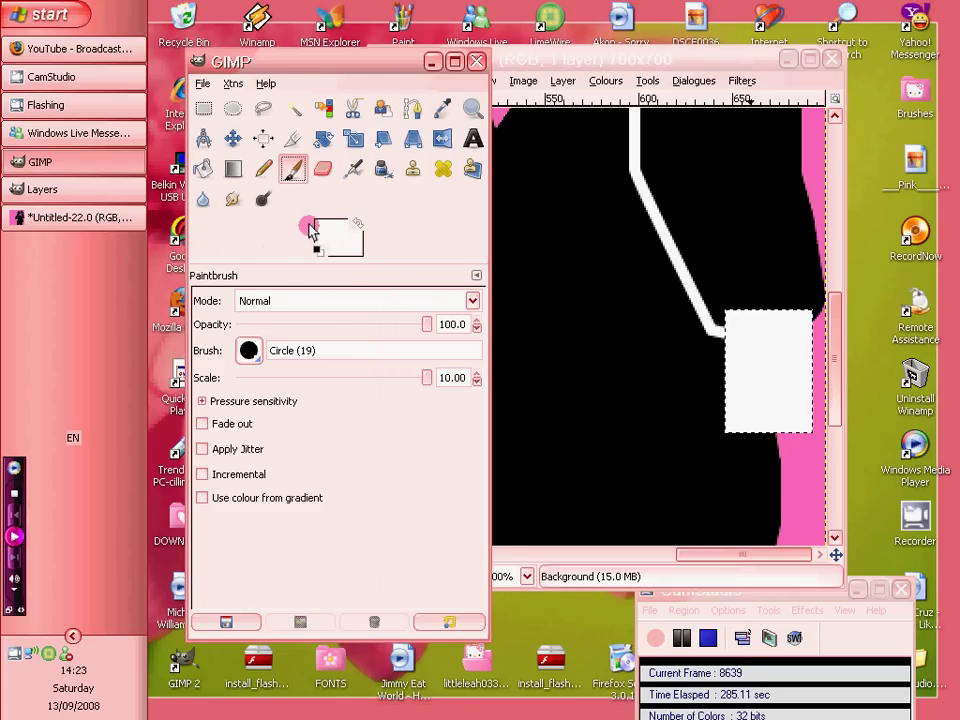
- Set the foreground paint colour to cyan 69ffff
{"action": "left_click", "coordinate": [318, 228]}
{"action": "left_click", "coordinate": [295, 162]}
{"action": "left_click", "coordinate": [415, 140]}
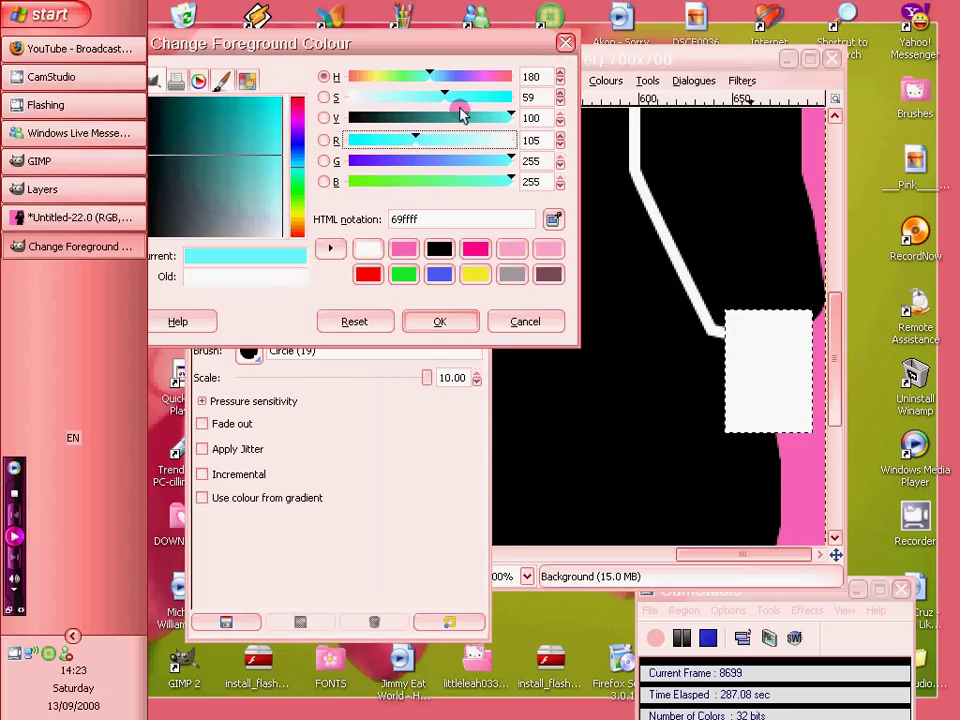
{"action": "left_click", "coordinate": [439, 321]}
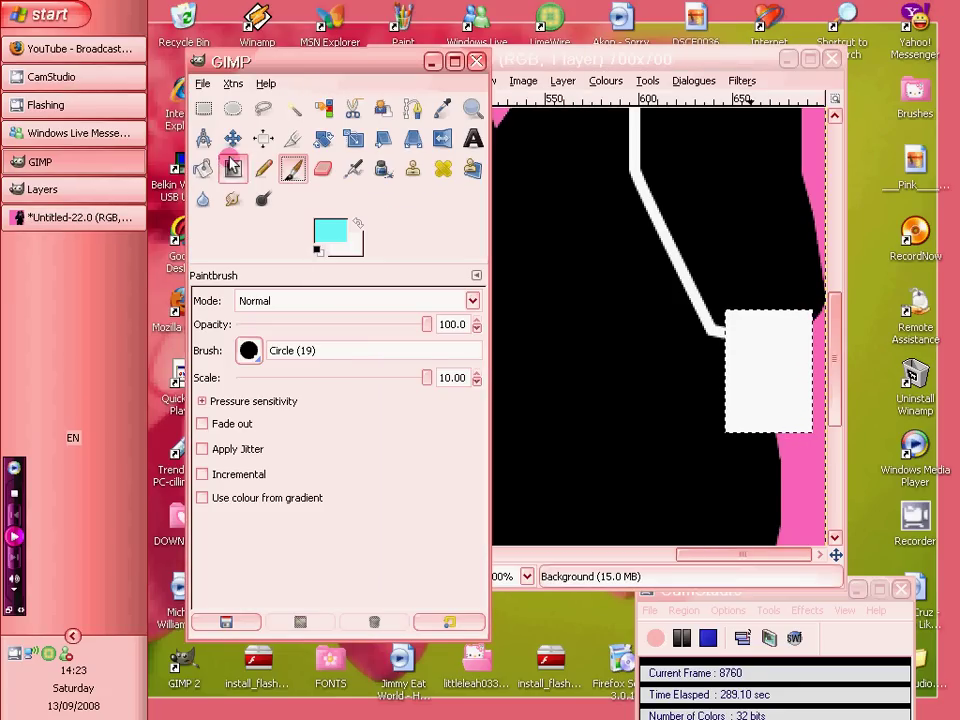
- Paint a cyan screen inside the right iPod's white rectangle
{"action": "left_click", "coordinate": [204, 108]}
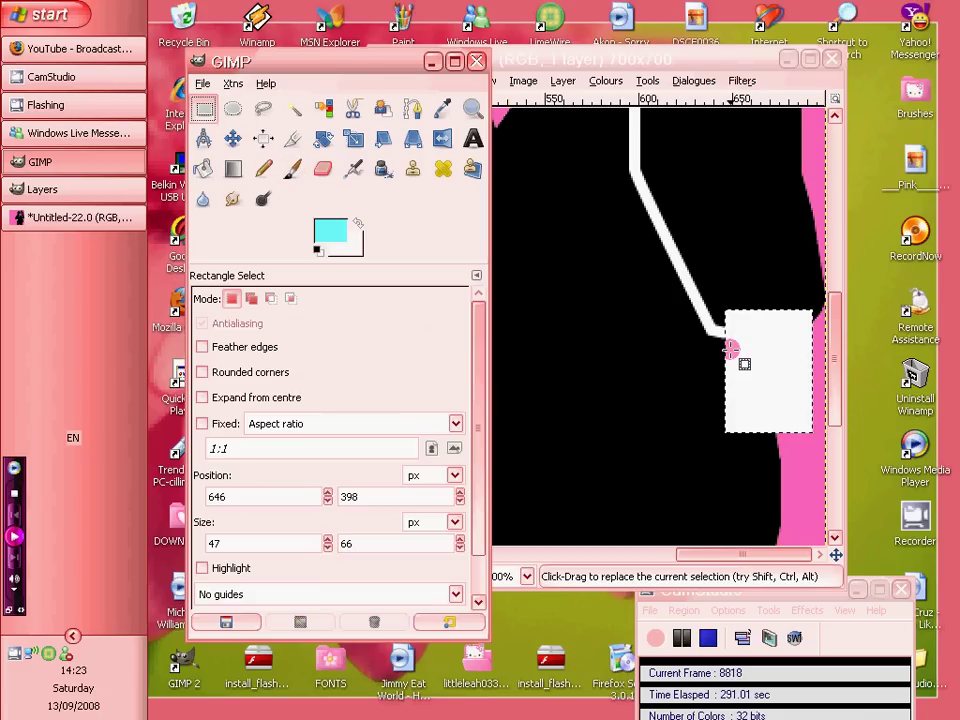
{"action": "left_click_drag", "start_coordinate": [742, 317], "coordinate": [768, 362]}
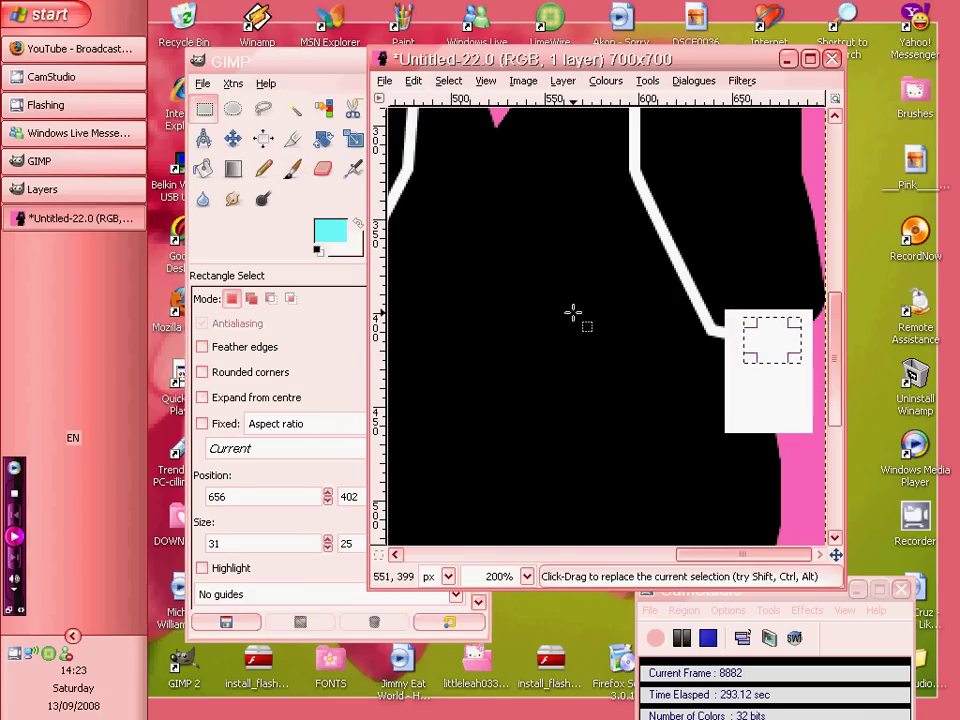
{"action": "left_click", "coordinate": [291, 169]}
{"action": "left_click", "coordinate": [772, 352]}
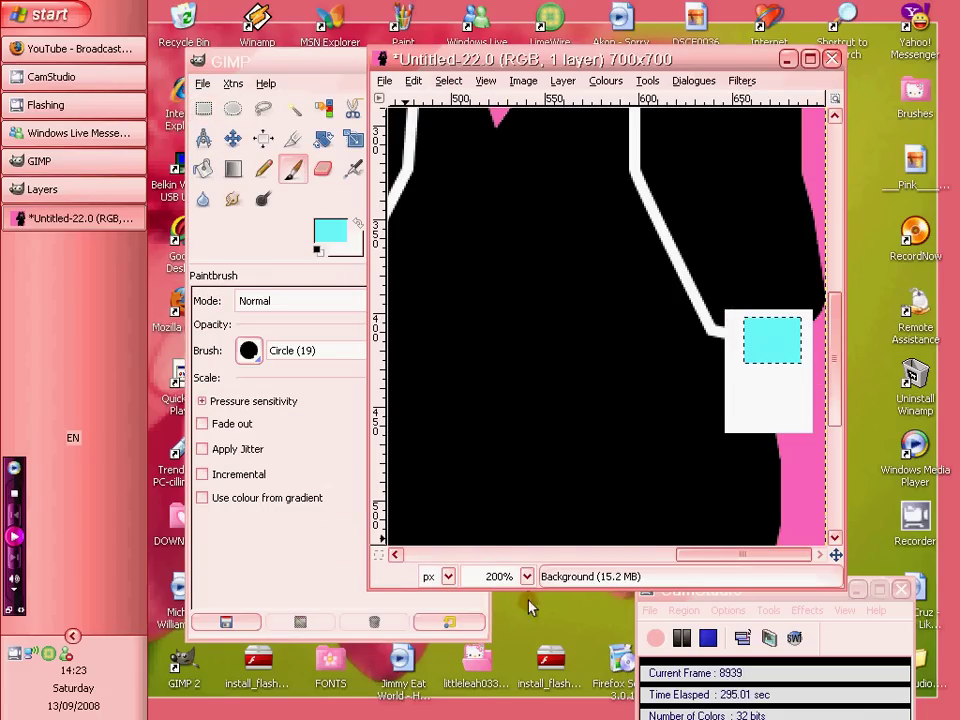
{"action": "left_click_drag", "start_coordinate": [722, 556], "coordinate": [639, 556]}
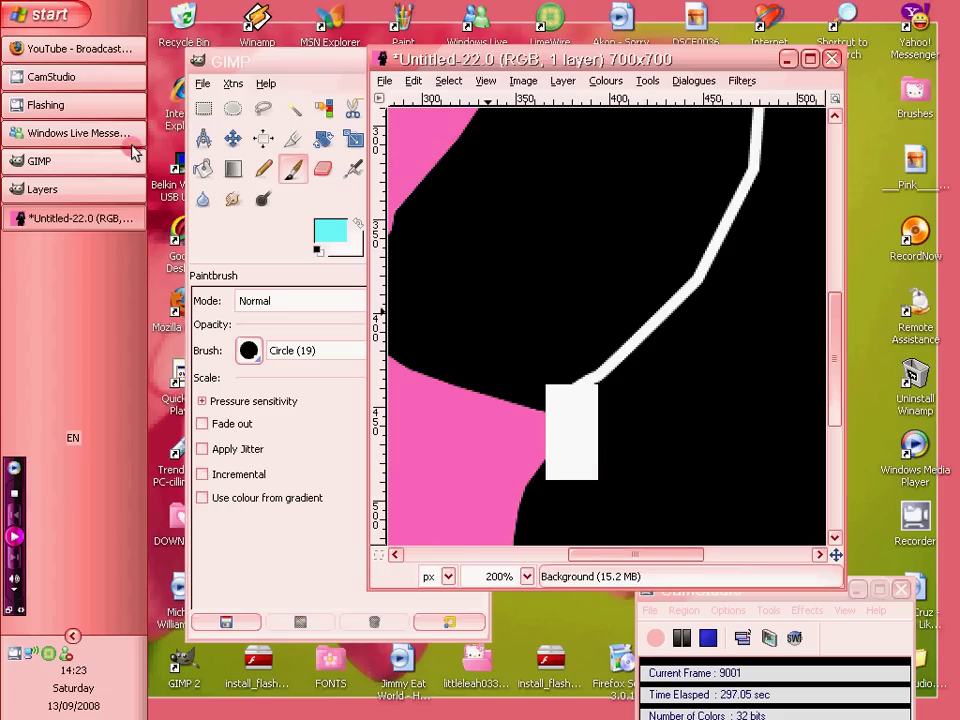
- Paint a cyan screen on the left iPod, then zoom out to 50%
{"action": "left_click", "coordinate": [230, 62]}
{"action": "key", "text": "r"}
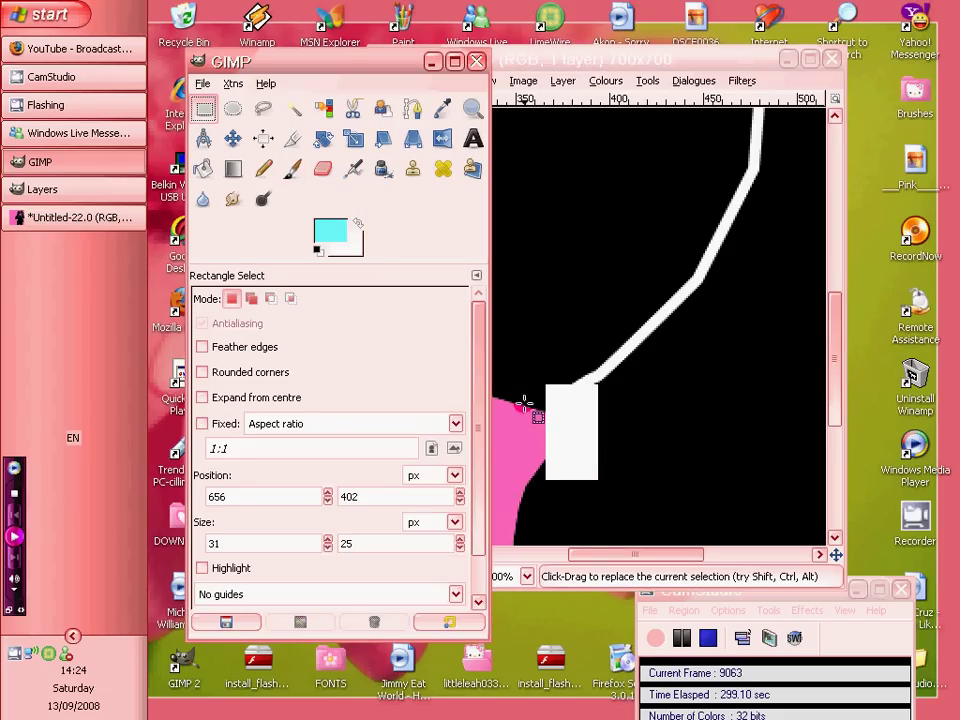
{"action": "mouse_move", "coordinate": [552, 390]}
{"action": "left_mouse_down"}
{"action": "mouse_move", "coordinate": [594, 422]}
{"action": "mouse_move", "coordinate": [586, 424]}
{"action": "left_mouse_up"}
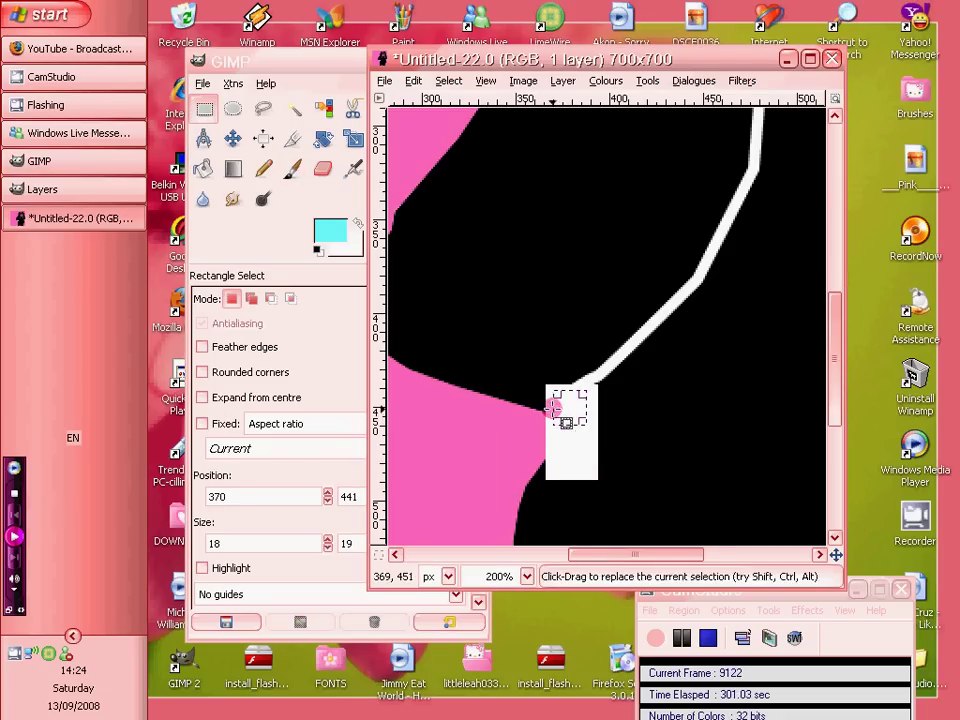
{"action": "left_click", "coordinate": [292, 168]}
{"action": "left_click_drag", "start_coordinate": [531, 409], "coordinate": [564, 402]}
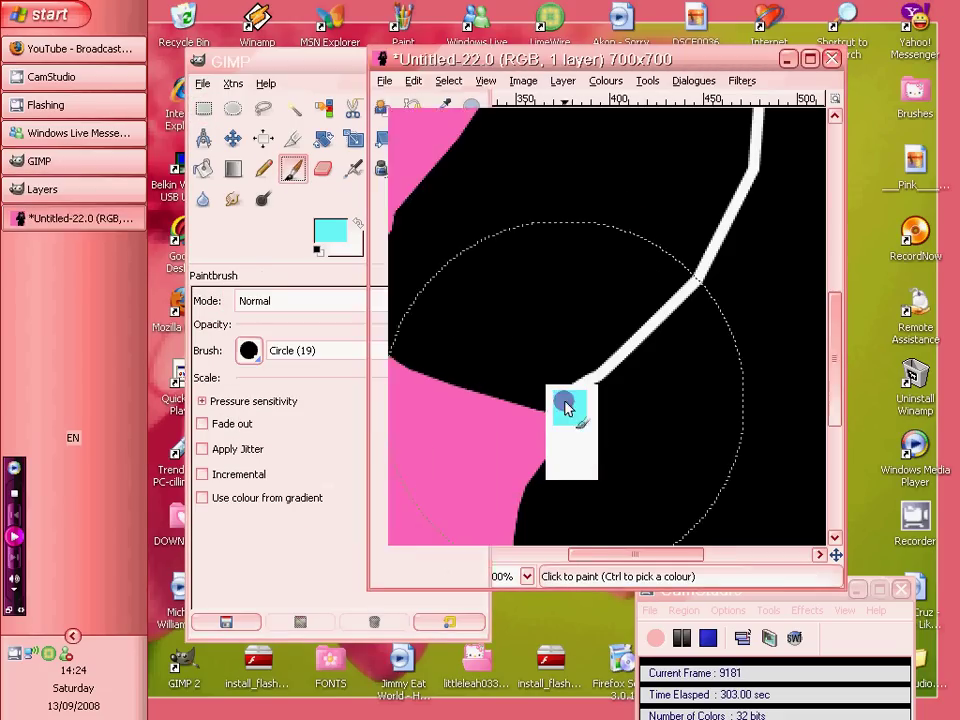
{"action": "left_click", "coordinate": [478, 570]}
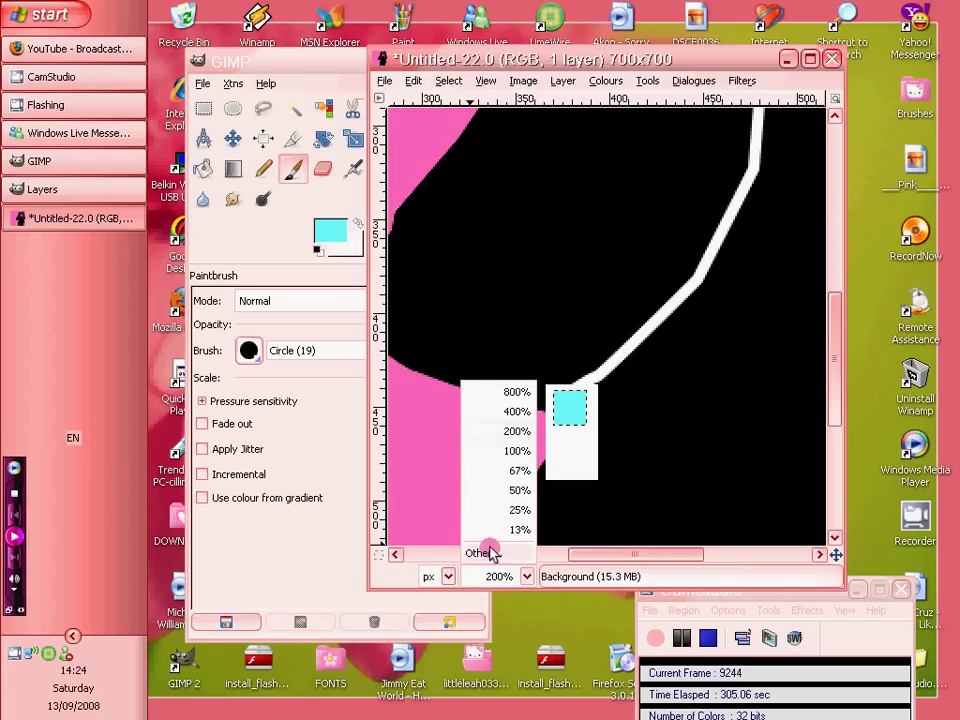
{"action": "left_click", "coordinate": [500, 488]}
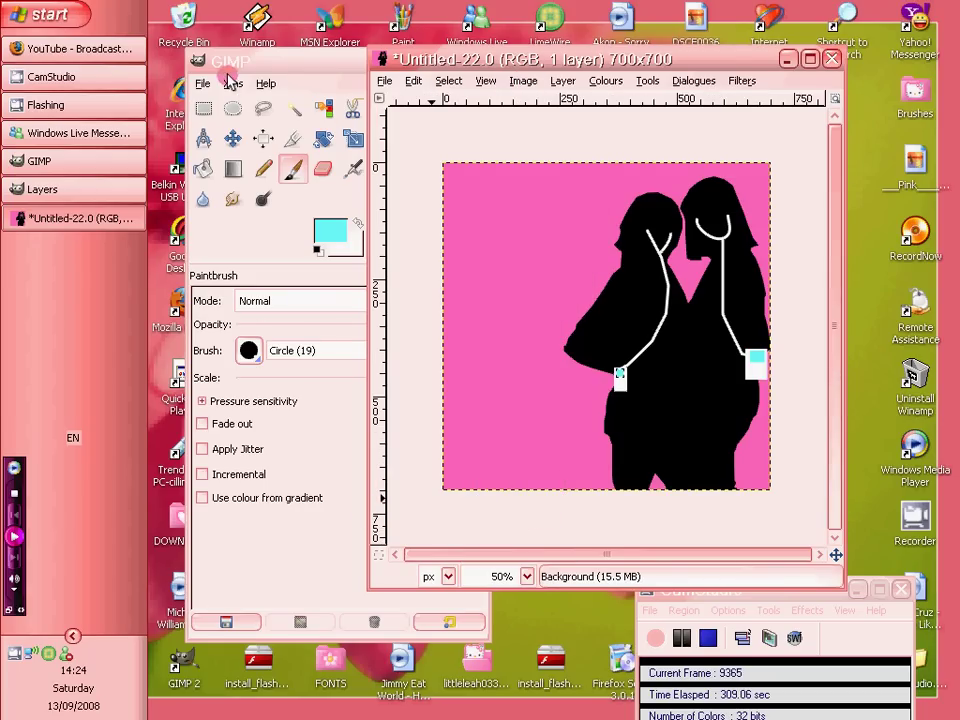
- Clear the selection, widen the toolbox, and pick the Text tool
{"action": "left_click", "coordinate": [448, 88]}
{"action": "left_click", "coordinate": [410, 126]}
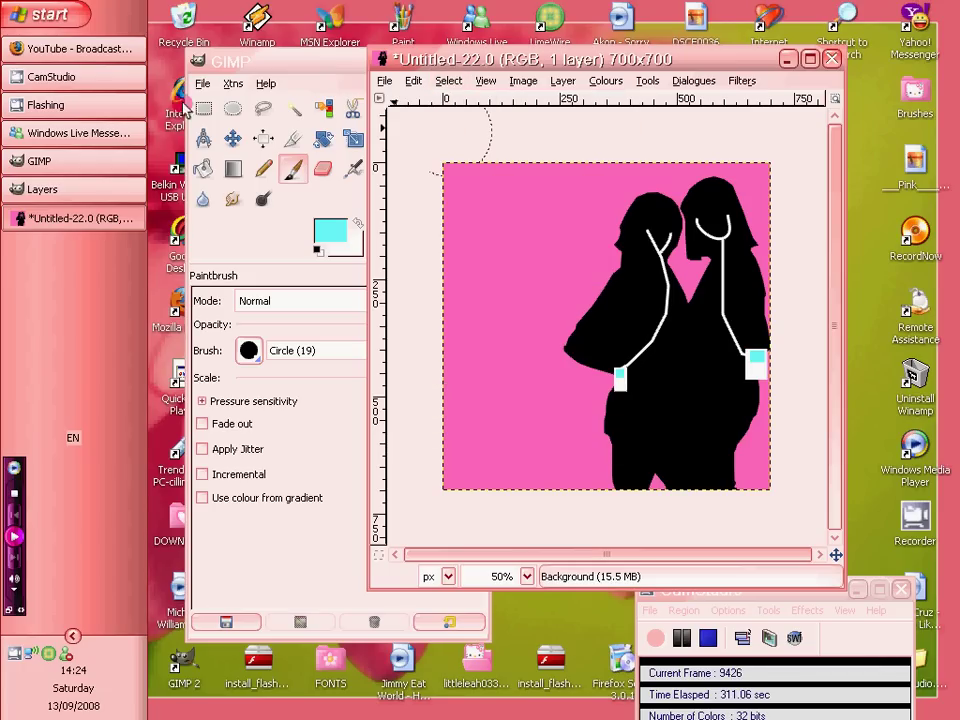
{"action": "left_click_drag", "start_coordinate": [367, 200], "coordinate": [488, 200]}
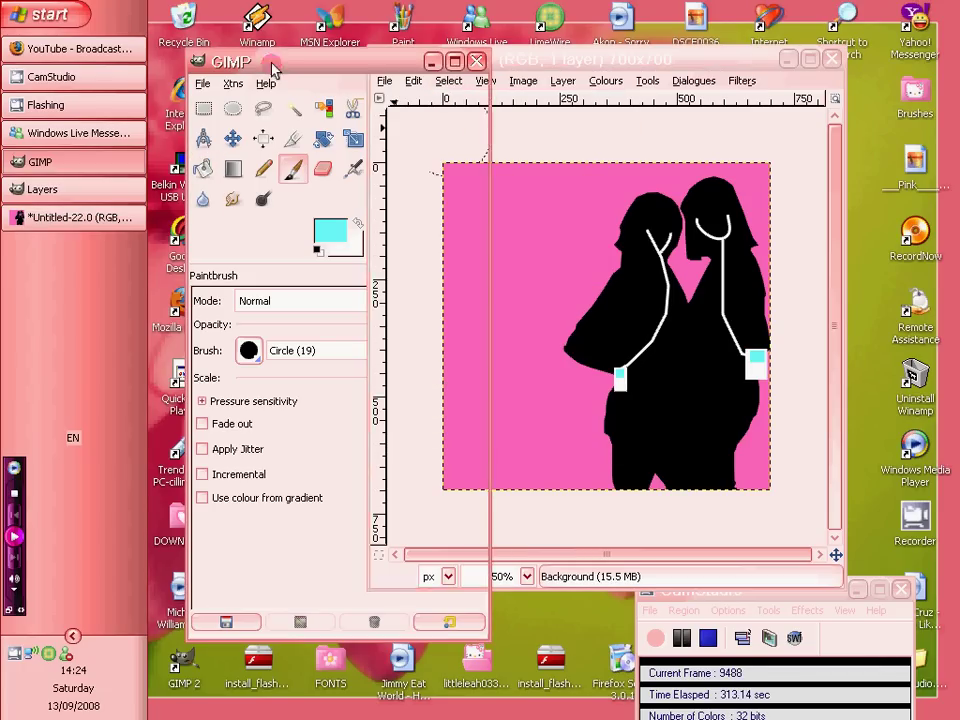
{"action": "left_click", "coordinate": [472, 140]}
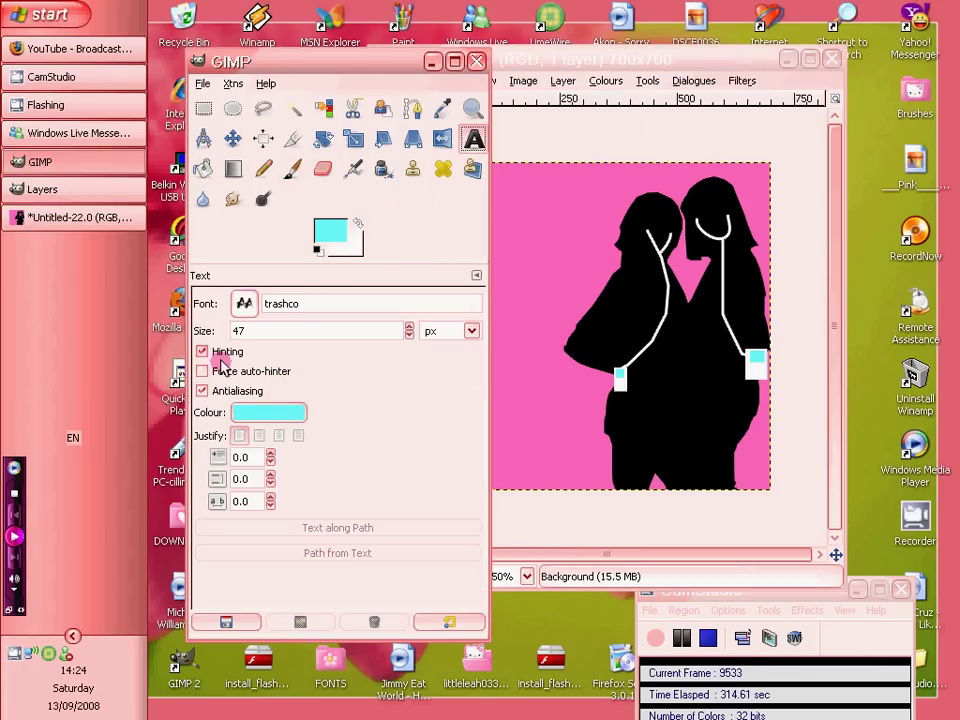
- Choose the DENIAL font for the text
{"action": "left_click", "coordinate": [245, 303]}
{"action": "scroll", "coordinate": [308, 425], "scroll_direction": "up", "scroll_amount": 2}
{"action": "scroll", "coordinate": [311, 413], "scroll_direction": "up", "scroll_amount": 1}
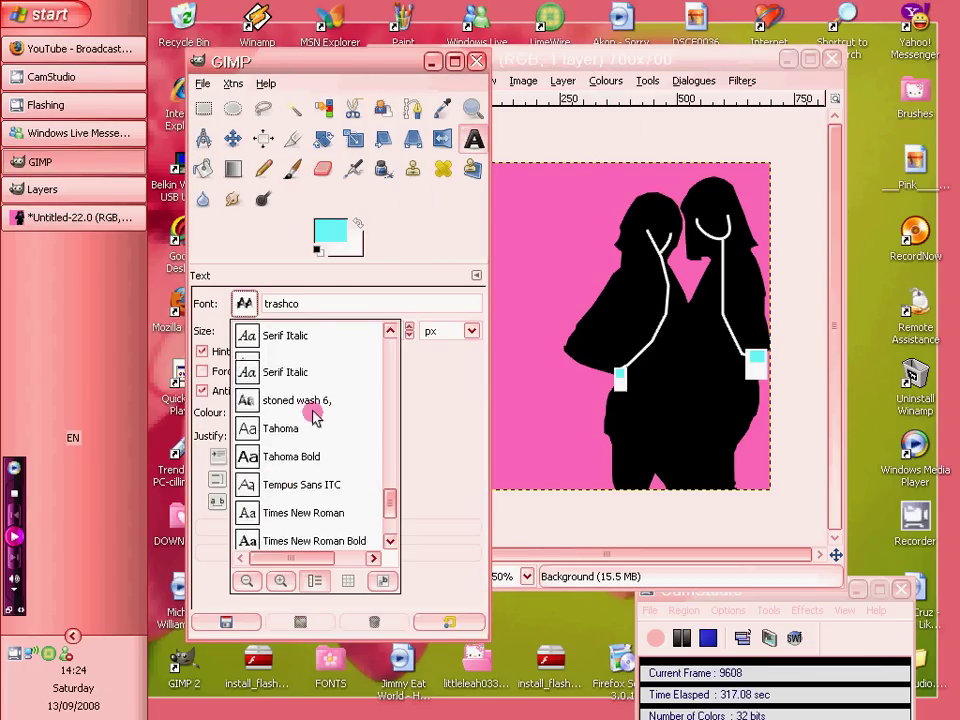
{"action": "scroll", "coordinate": [313, 413], "scroll_direction": "up", "scroll_amount": 3}
{"action": "scroll", "coordinate": [313, 400], "scroll_direction": "up", "scroll_amount": 2}
{"action": "scroll", "coordinate": [313, 400], "scroll_direction": "up", "scroll_amount": 1}
{"action": "scroll", "coordinate": [312, 399], "scroll_direction": "up", "scroll_amount": 2}
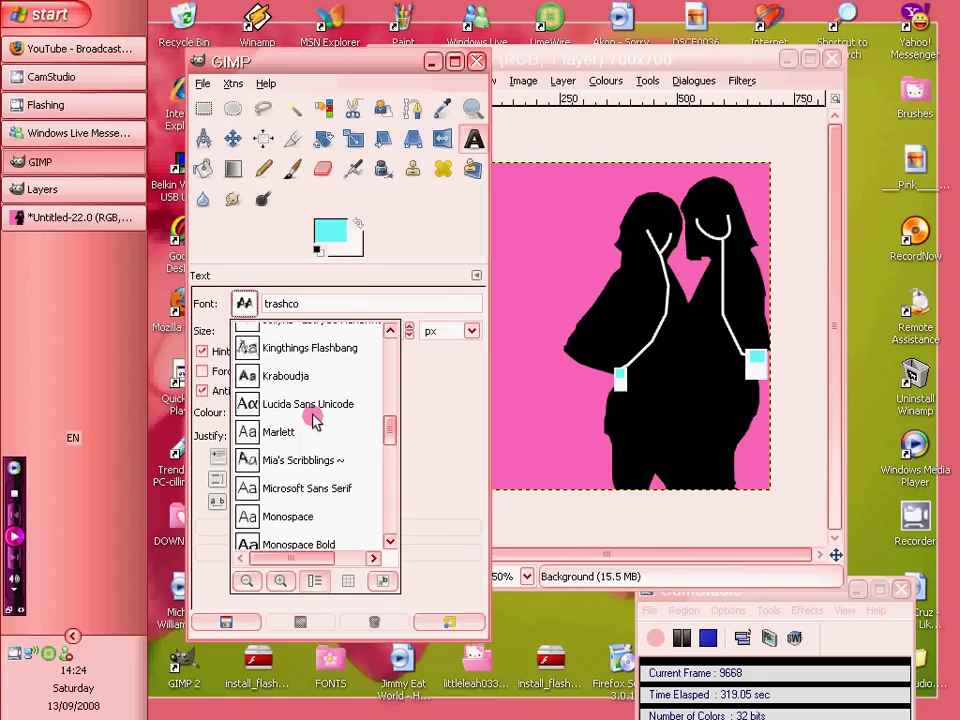
{"action": "scroll", "coordinate": [312, 400], "scroll_direction": "up", "scroll_amount": 1}
{"action": "scroll", "coordinate": [314, 405], "scroll_direction": "up", "scroll_amount": 2}
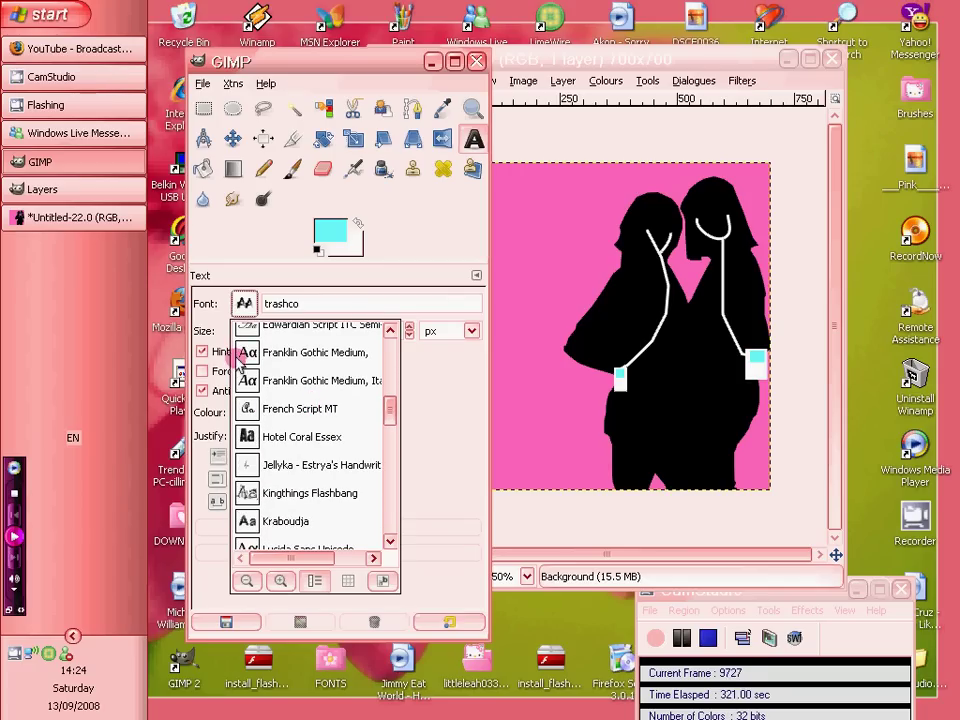
{"action": "scroll", "coordinate": [270, 385], "scroll_direction": "up", "scroll_amount": 1}
{"action": "left_click", "coordinate": [270, 367]}
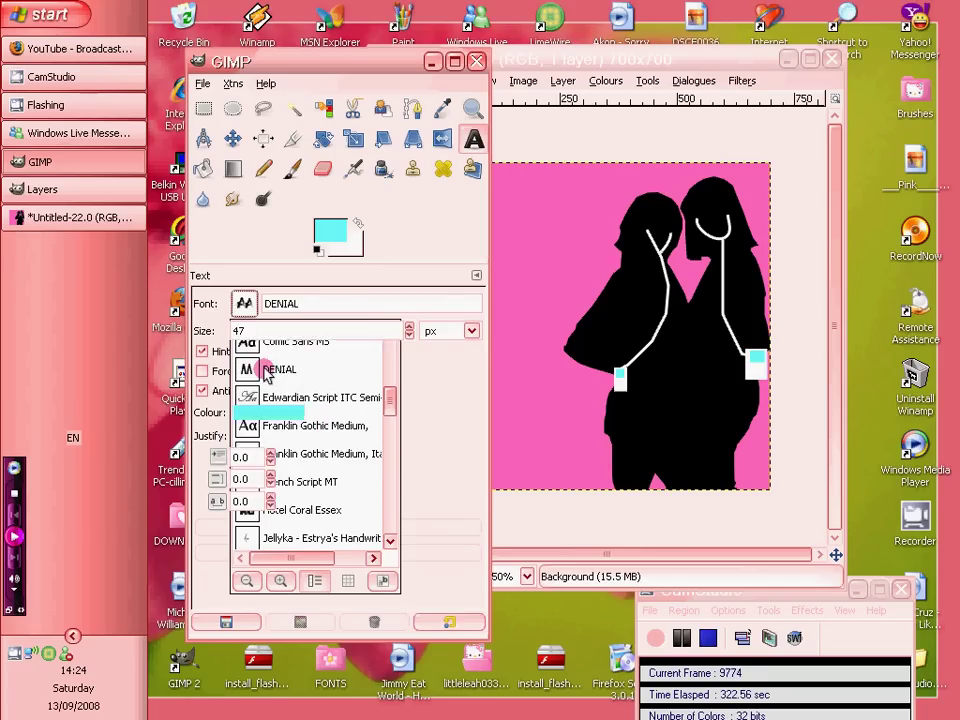
- Set the text colour to white ffffff
{"action": "left_click", "coordinate": [316, 227]}
{"action": "left_click", "coordinate": [445, 253]}
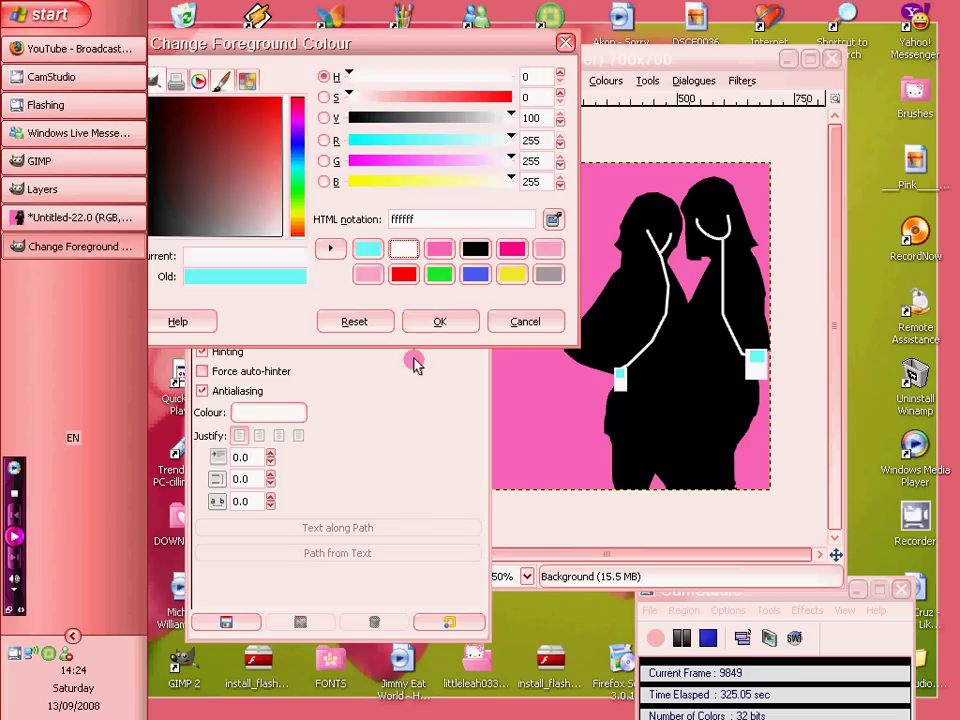
{"action": "left_click", "coordinate": [440, 321]}
{"action": "left_click", "coordinate": [550, 62]}
- Type IPOD near the canvas top-left and enlarge it to 327 px
{"action": "left_click", "coordinate": [457, 189]}
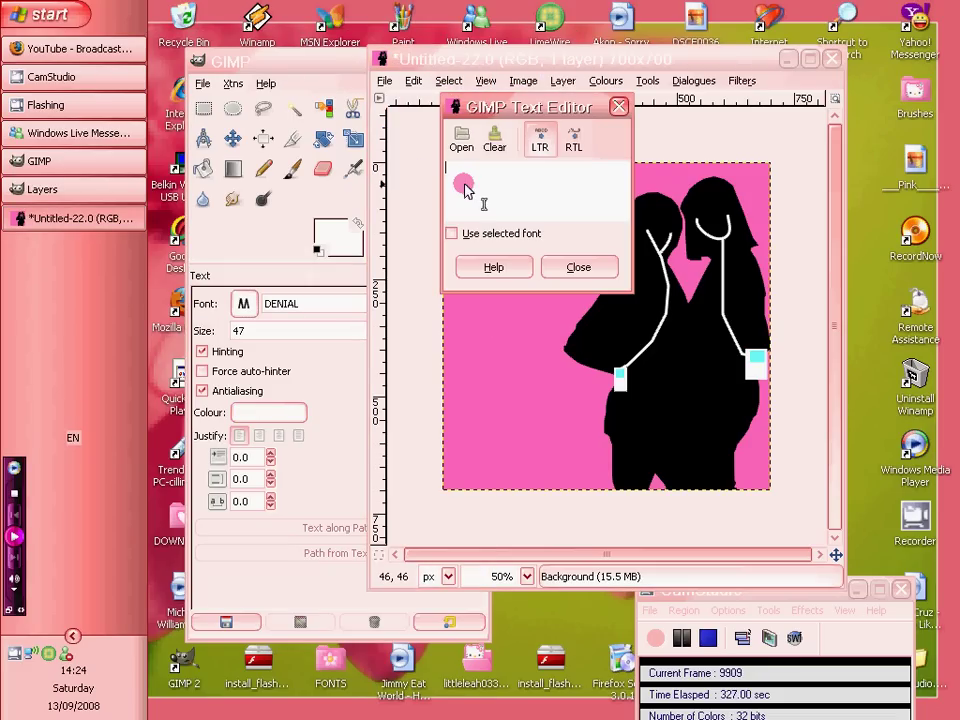
{"action": "type", "text": "IPOD"}
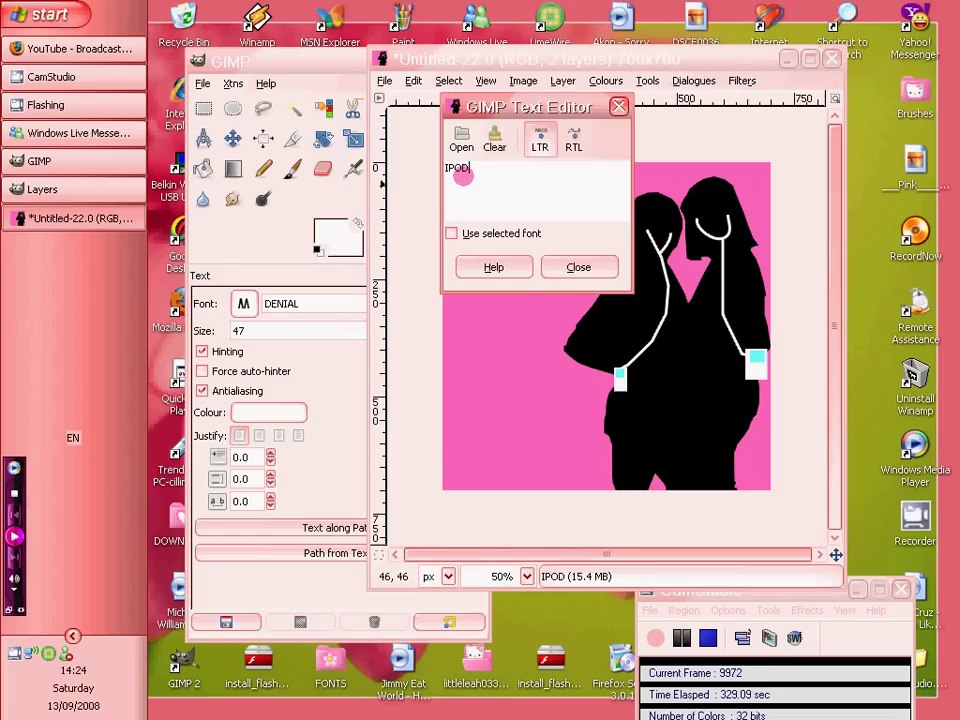
{"action": "left_click_drag", "start_coordinate": [578, 107], "coordinate": [800, 144]}
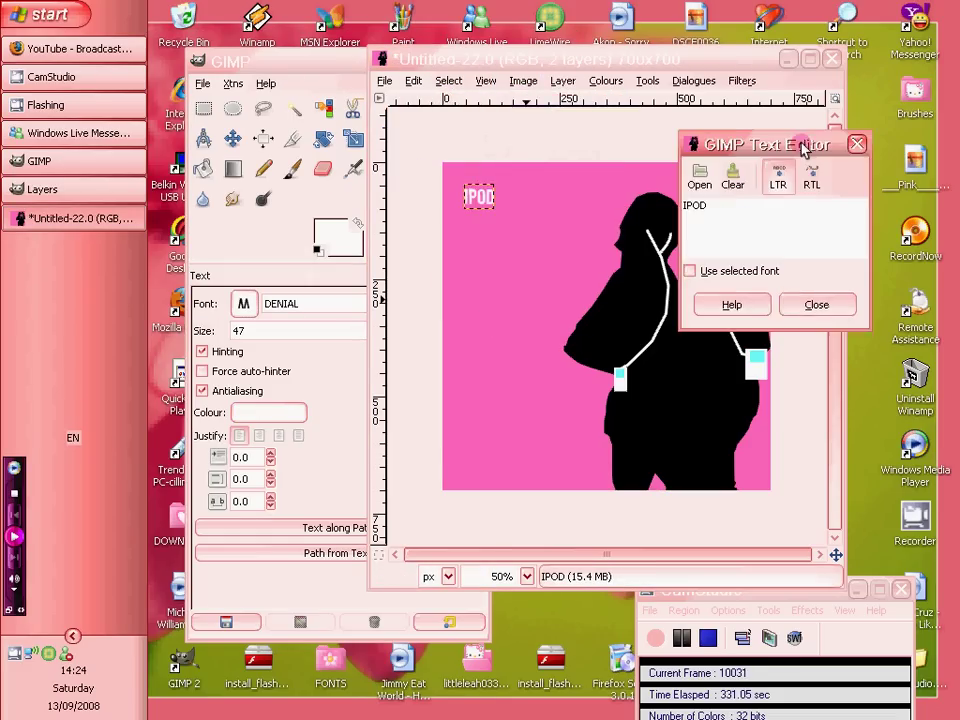
{"action": "left_click", "coordinate": [303, 63]}
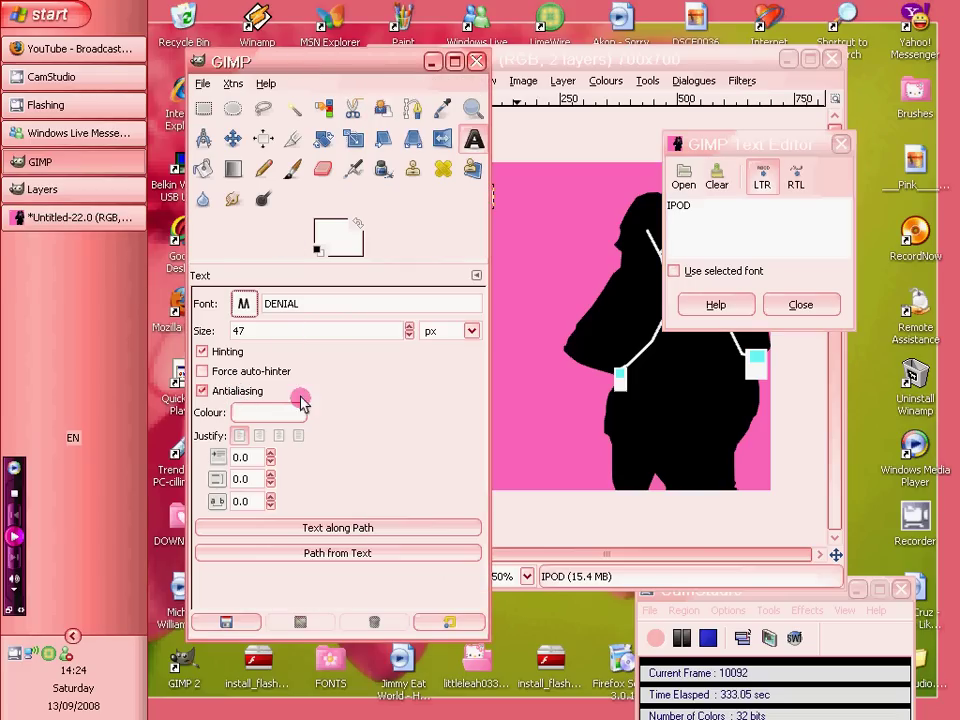
{"action": "left_click", "coordinate": [409, 332]}
{"action": "left_click", "coordinate": [658, 60]}
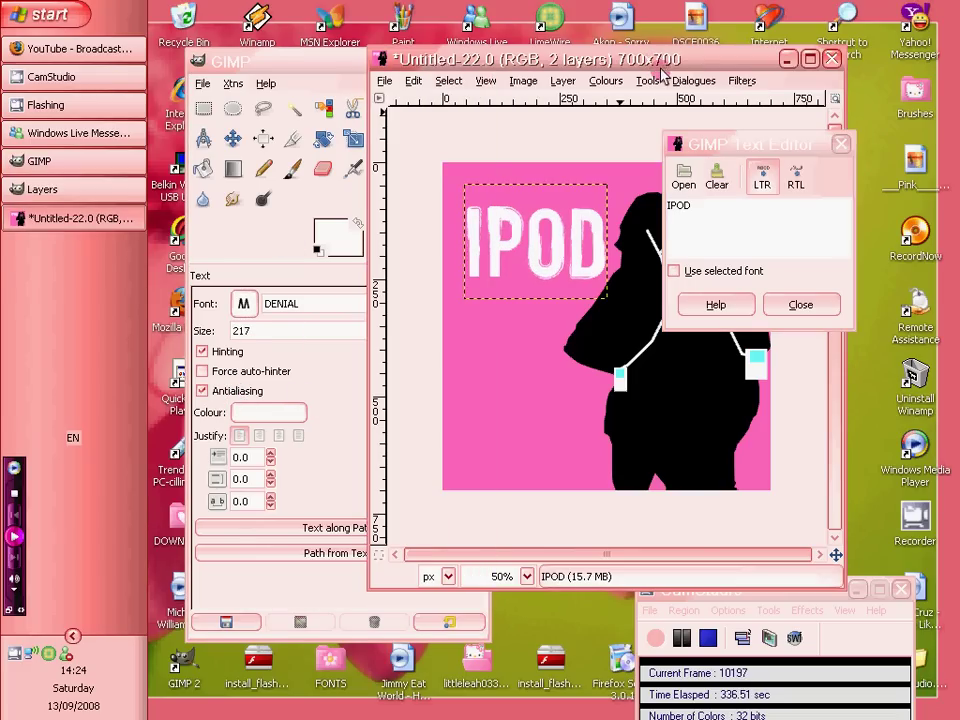
{"action": "left_click_drag", "start_coordinate": [740, 144], "coordinate": [646, 216]}
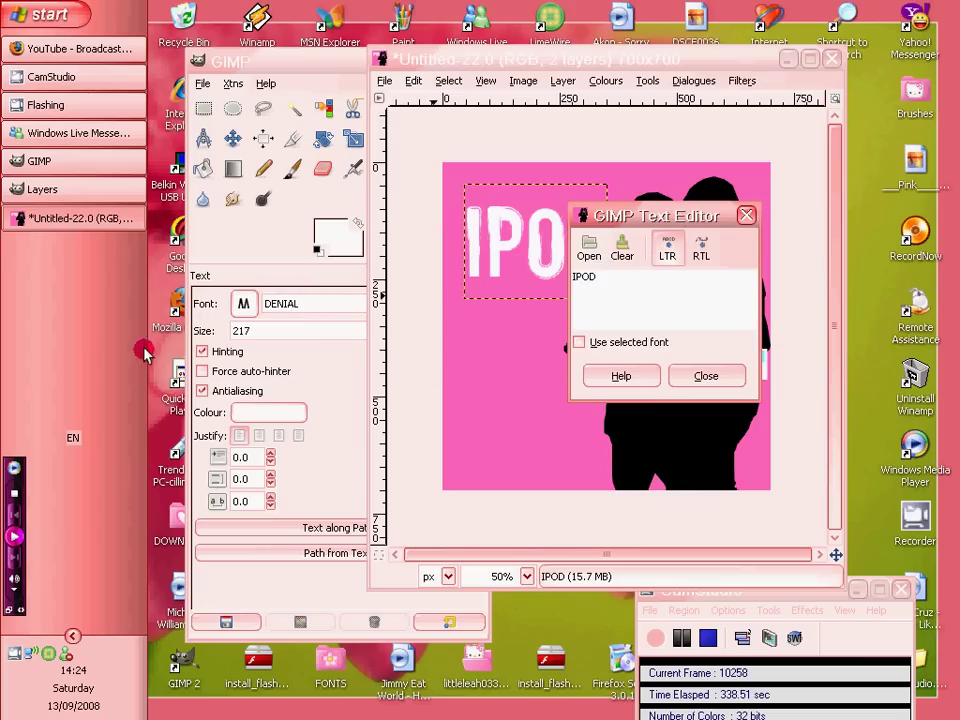
{"action": "left_click", "coordinate": [311, 62]}
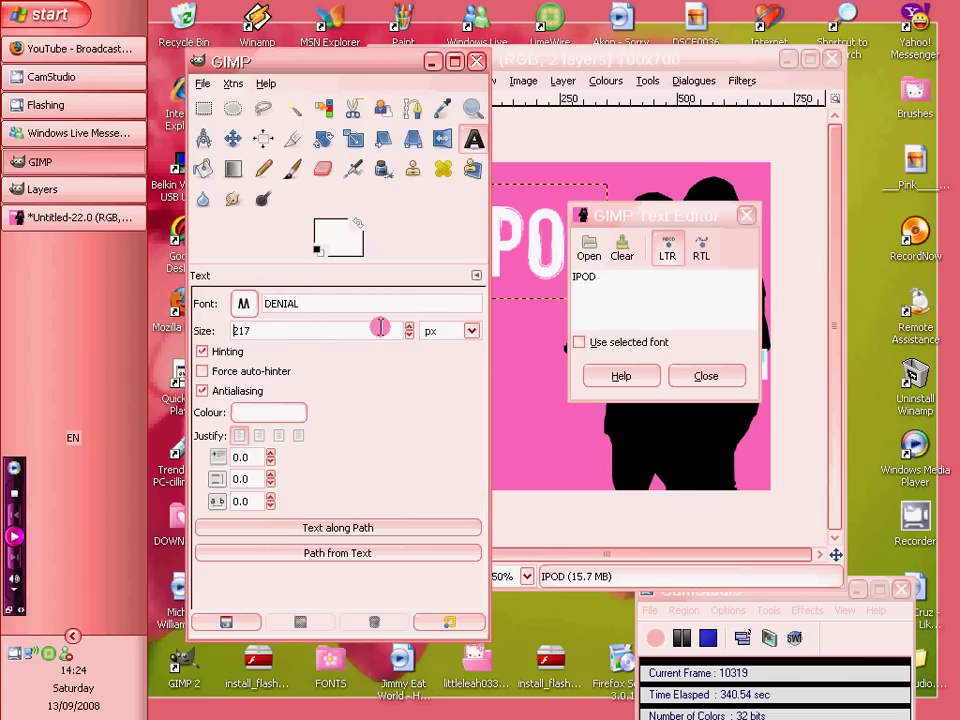
{"action": "left_click", "coordinate": [408, 327]}
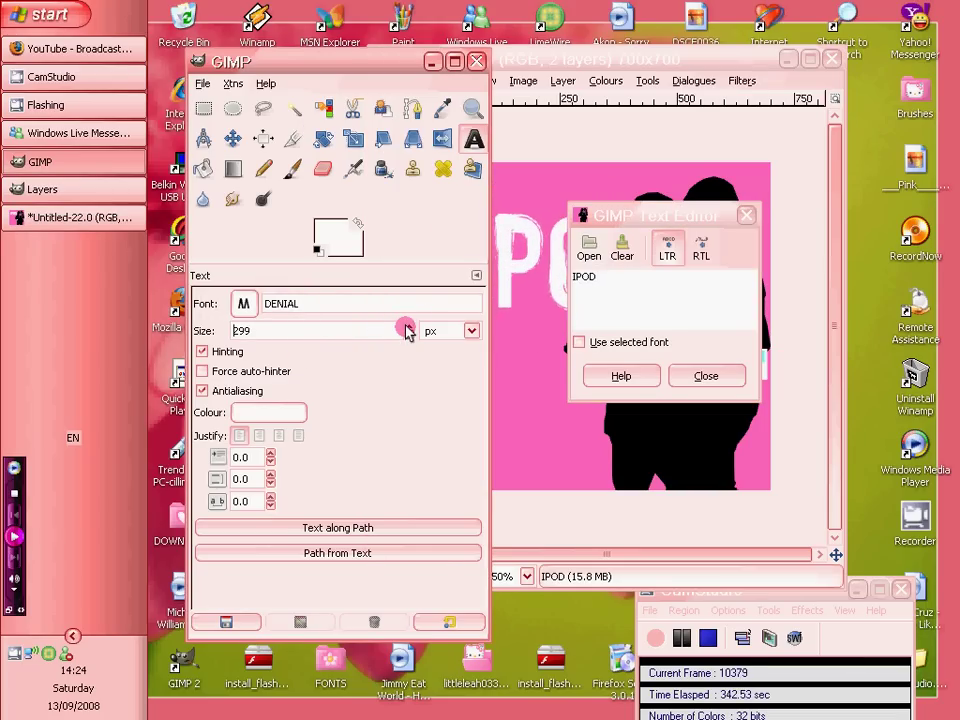
{"action": "left_click", "coordinate": [706, 376]}
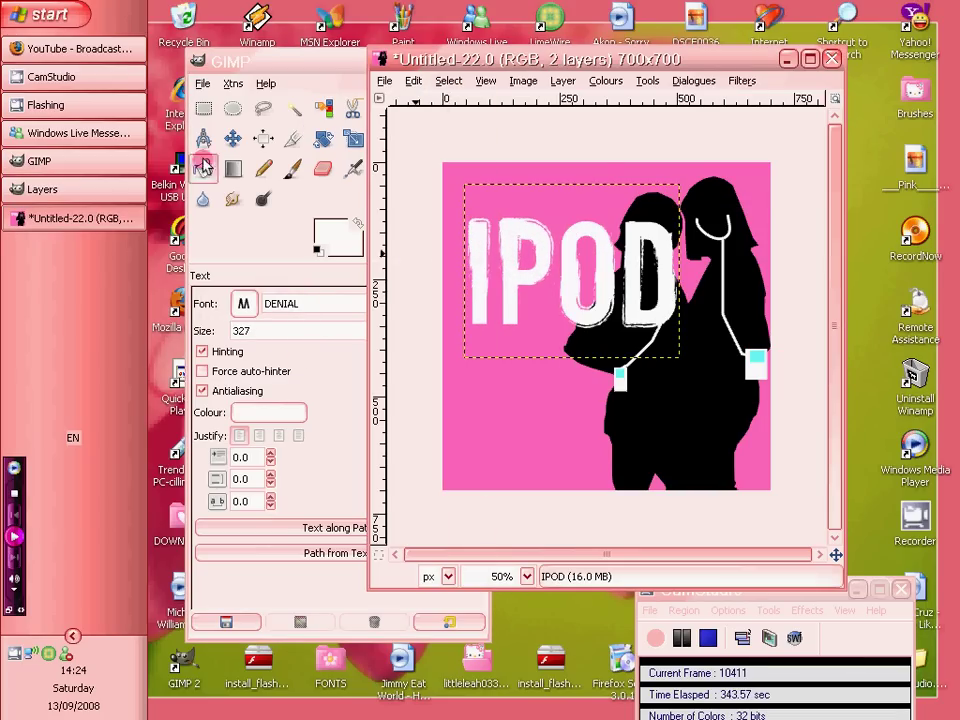
- Rotate the IPOD text by about -90° and move it to the canvas's left side
{"action": "left_click", "coordinate": [322, 138]}
{"action": "left_click_drag", "start_coordinate": [551, 278], "coordinate": [549, 288]}
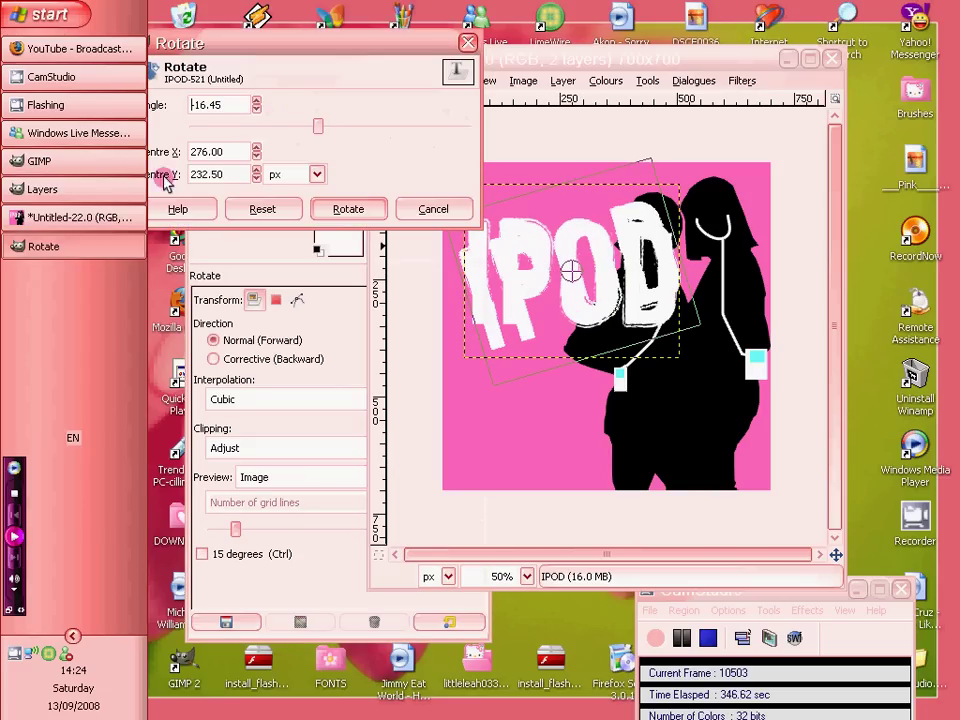
{"action": "left_click_drag", "start_coordinate": [316, 130], "coordinate": [262, 170]}
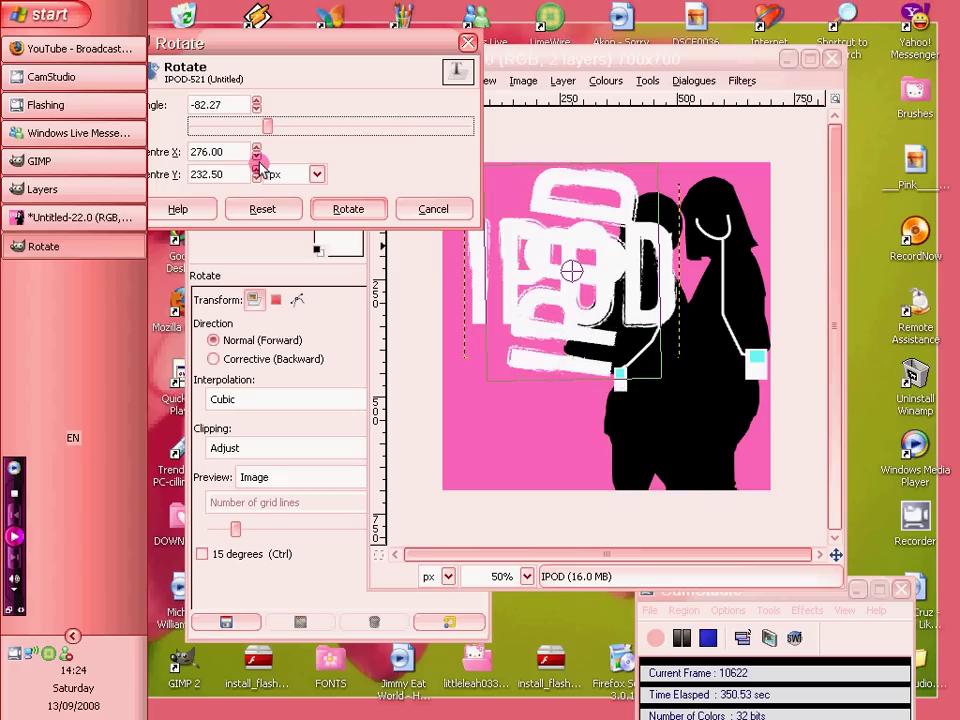
{"action": "left_click", "coordinate": [340, 220]}
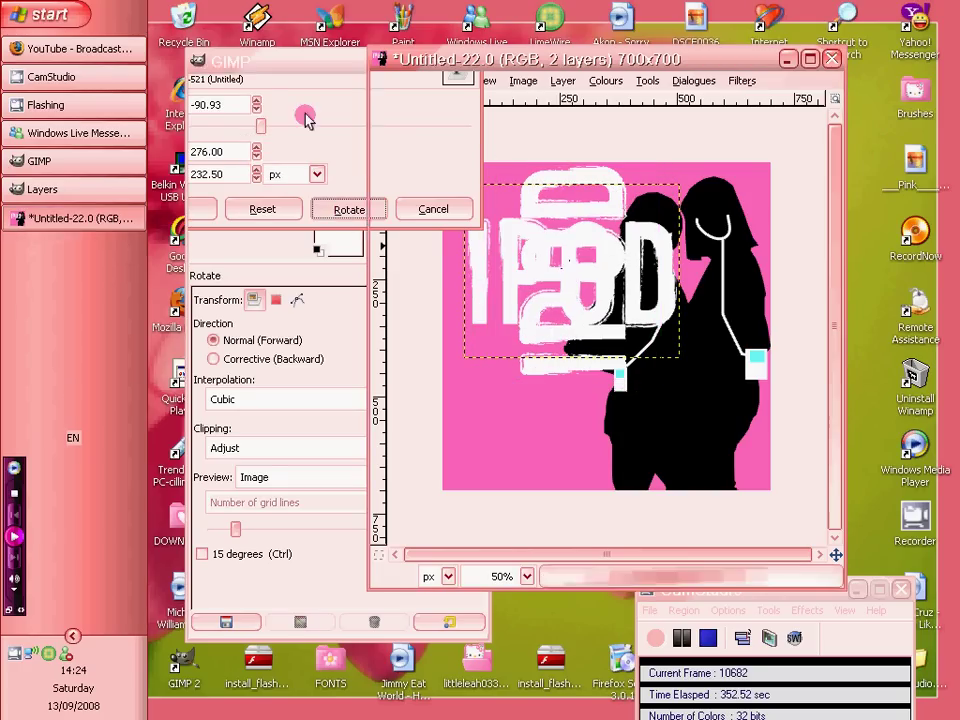
{"action": "left_click", "coordinate": [229, 143]}
{"action": "mouse_move", "coordinate": [560, 242]}
{"action": "left_mouse_down"}
{"action": "mouse_move", "coordinate": [504, 300]}
{"action": "mouse_move", "coordinate": [508, 311]}
{"action": "mouse_move", "coordinate": [453, 290]}
{"action": "mouse_move", "coordinate": [501, 274]}
{"action": "left_mouse_up"}
- Anchor the IPOD text layer onto the pink background layer
{"action": "left_click", "coordinate": [578, 83]}
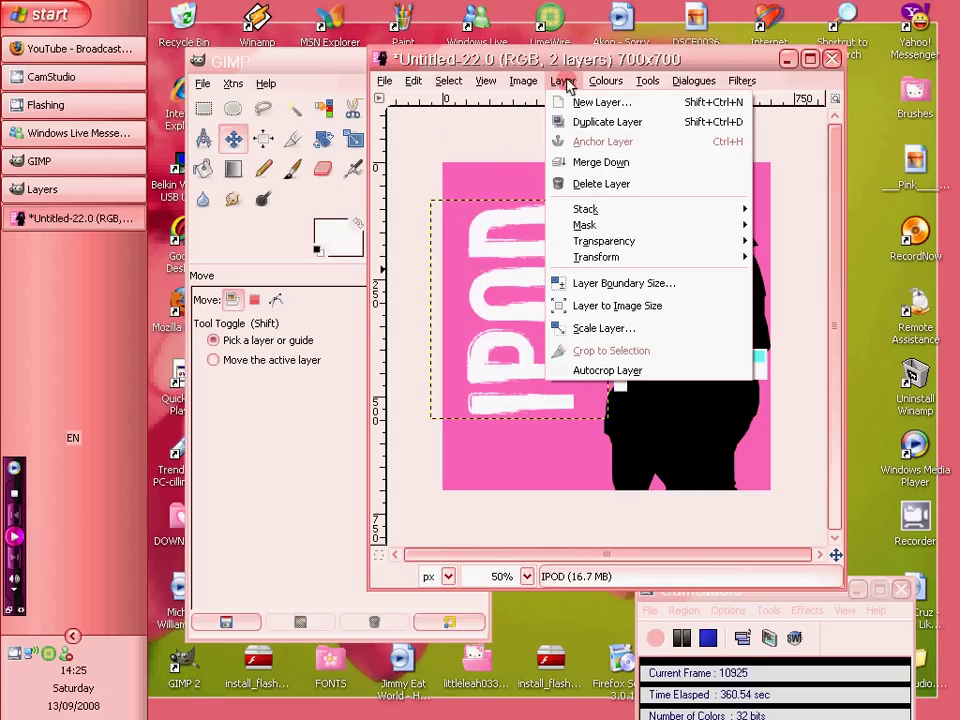
{"action": "left_click", "coordinate": [60, 190]}
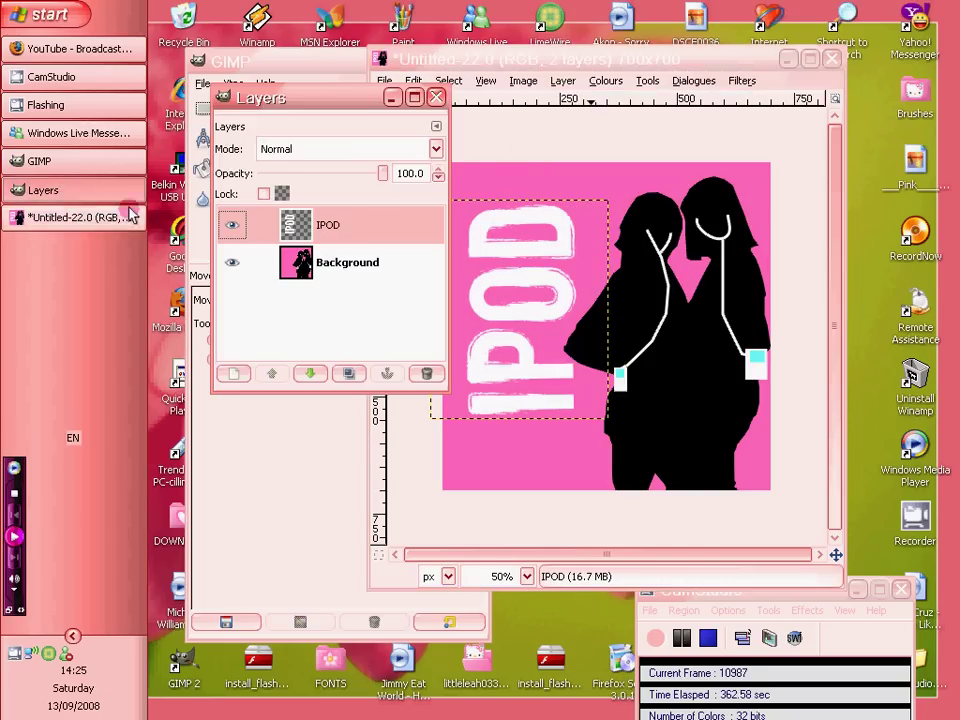
{"action": "right_click", "coordinate": [332, 248]}
{"action": "left_click", "coordinate": [368, 314]}
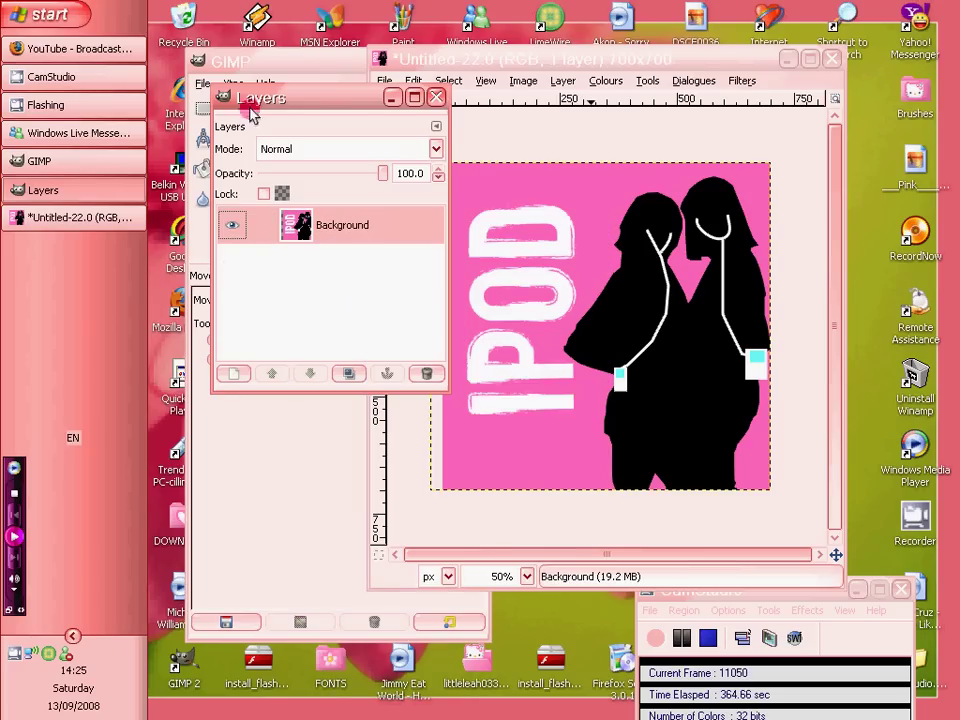
{"action": "left_click", "coordinate": [192, 84]}
{"action": "left_click", "coordinate": [651, 611]}
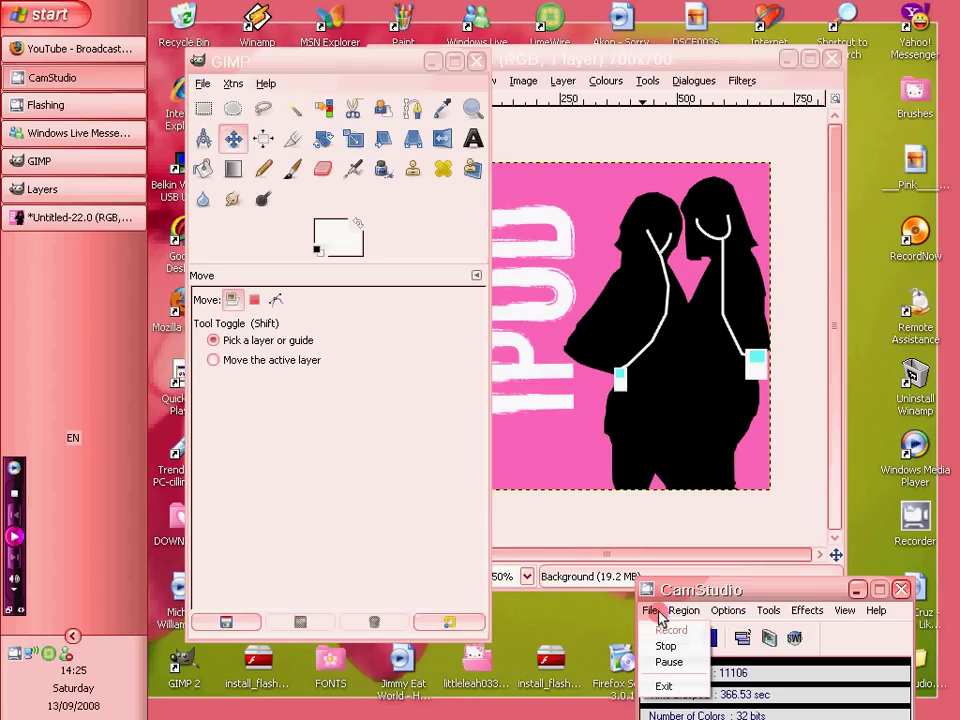